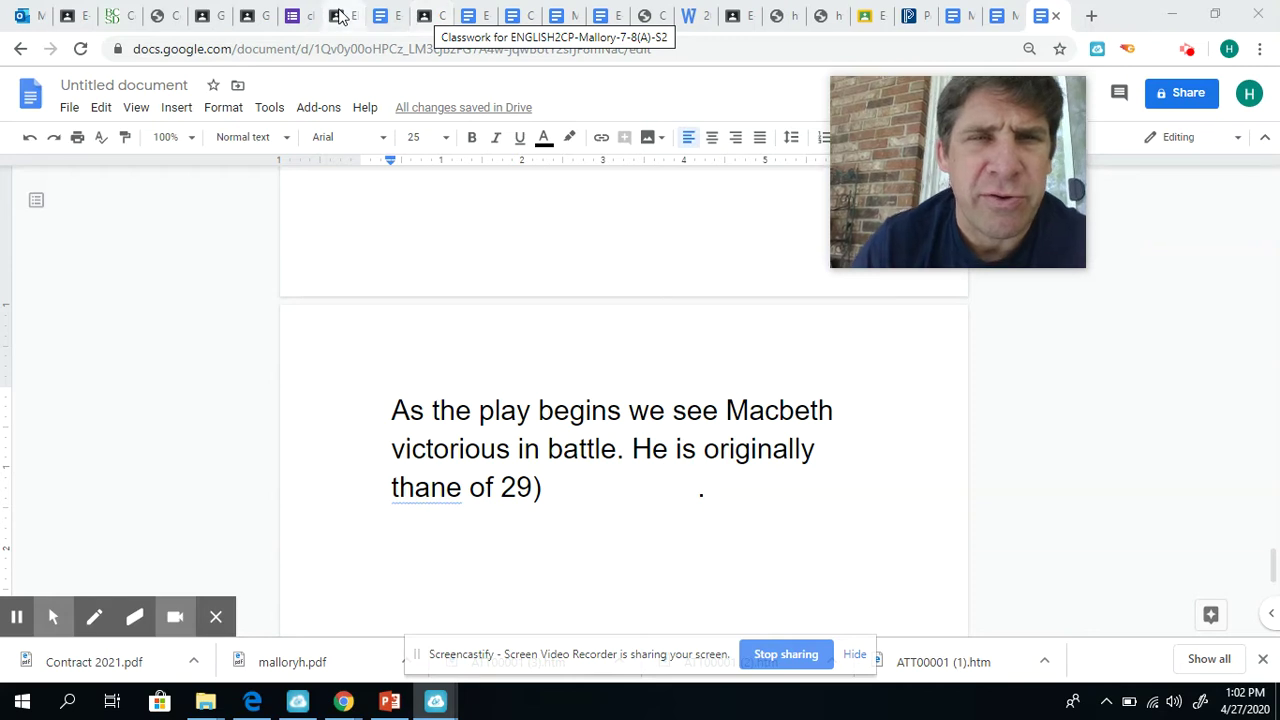
# Step: Switch to the Google Classroom English class and view the instructions of the E-Learning Activity 17 Macbeth assignment
pyautogui.click(340, 16)
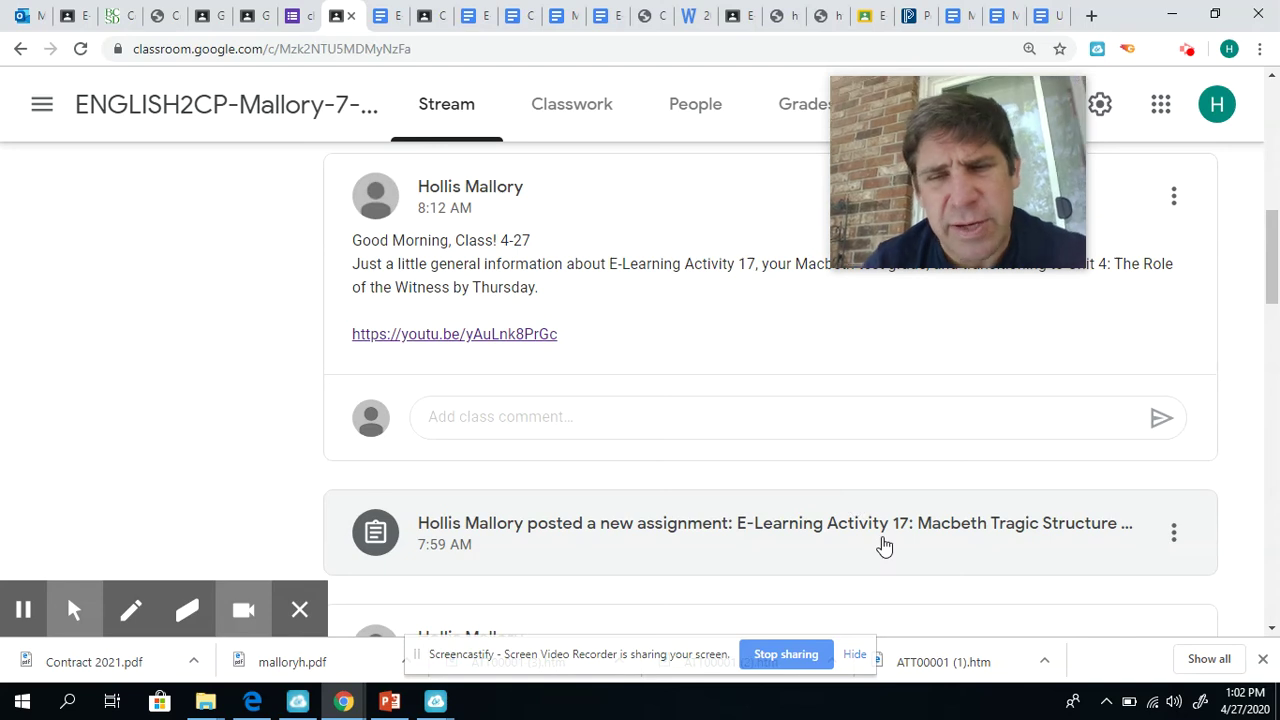
pyautogui.click(902, 542)
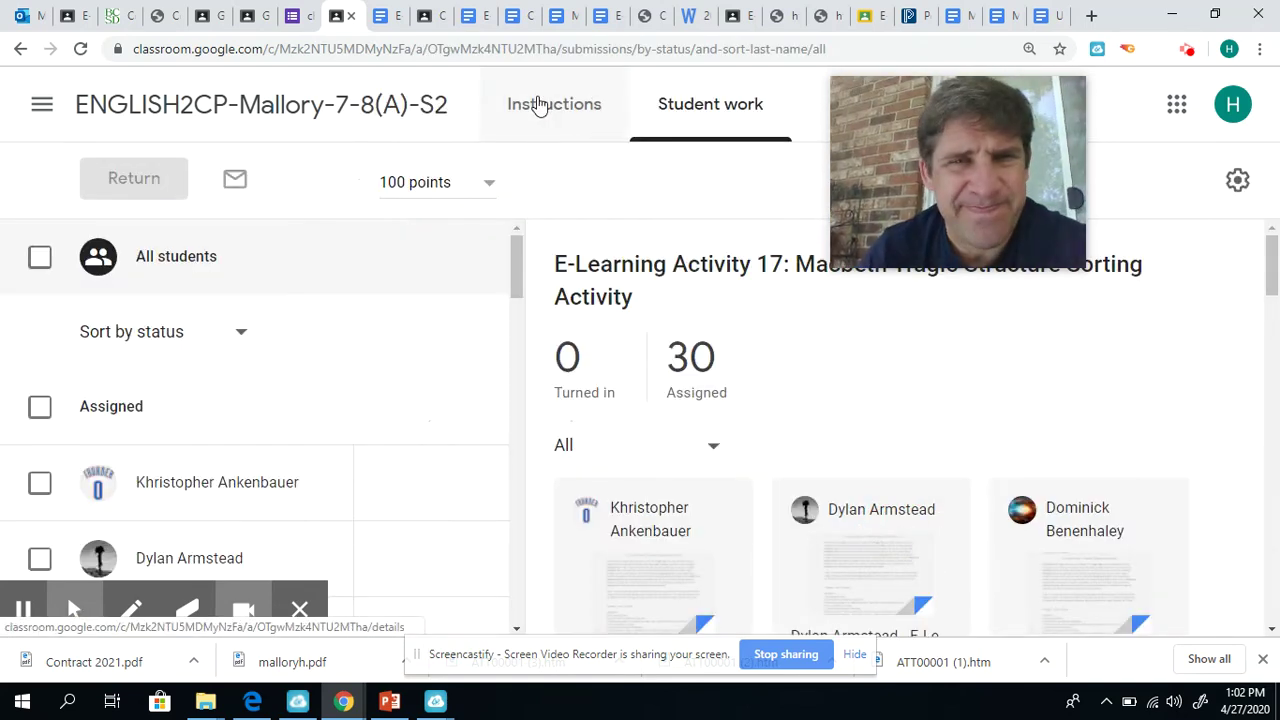
pyautogui.click(557, 119)
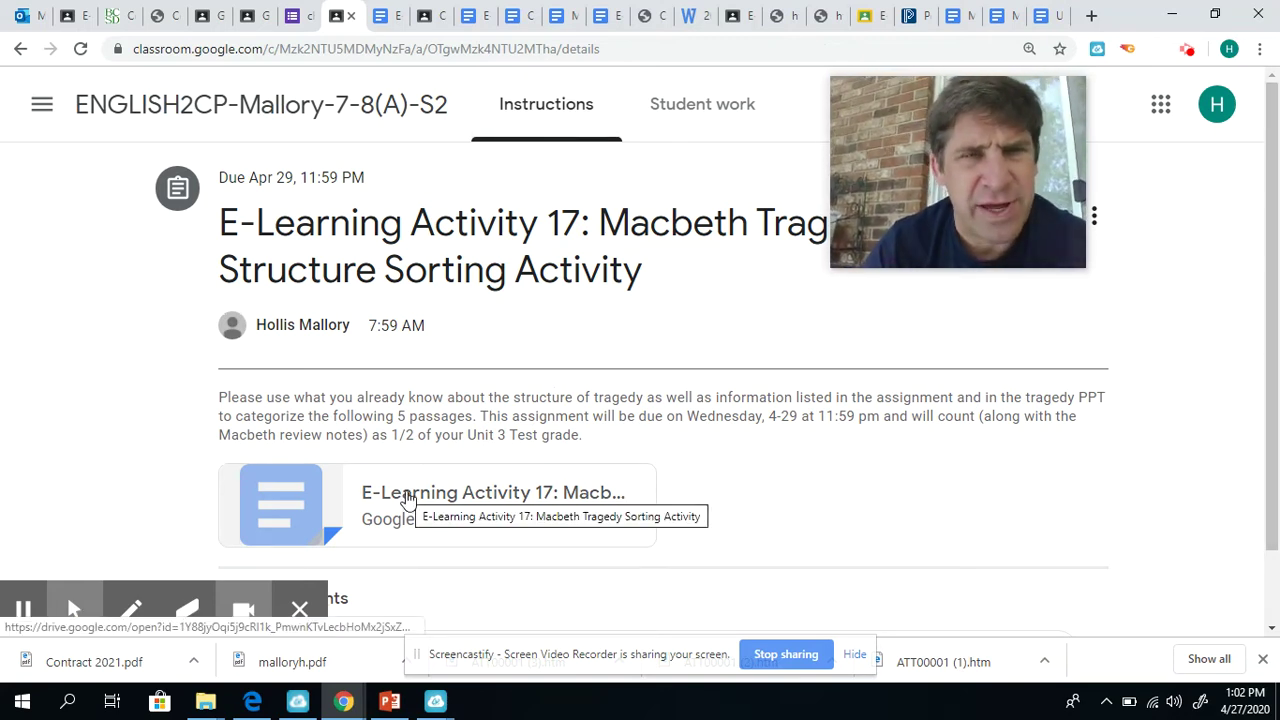
# Step: Find and bring up the open document "Copy of E-Learning Activity 17: Macbeth Tragedy Sorting Activity"
pyautogui.click(1004, 20)
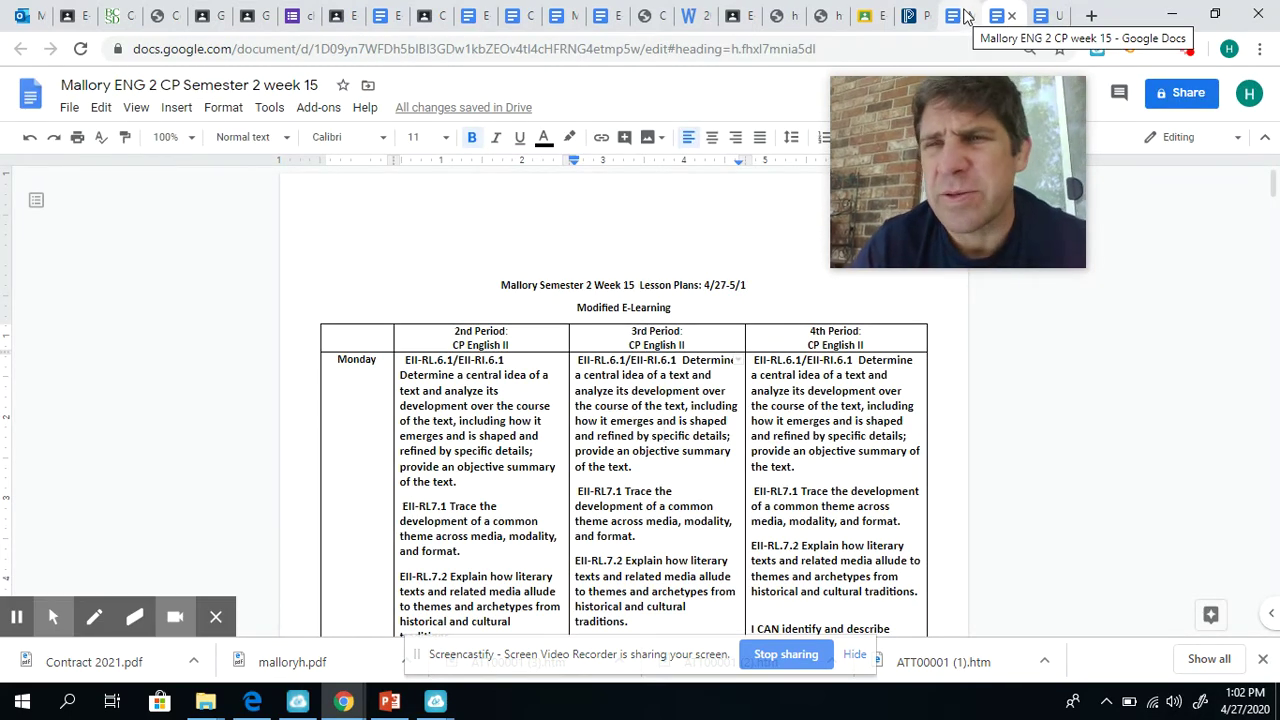
pyautogui.click(966, 18)
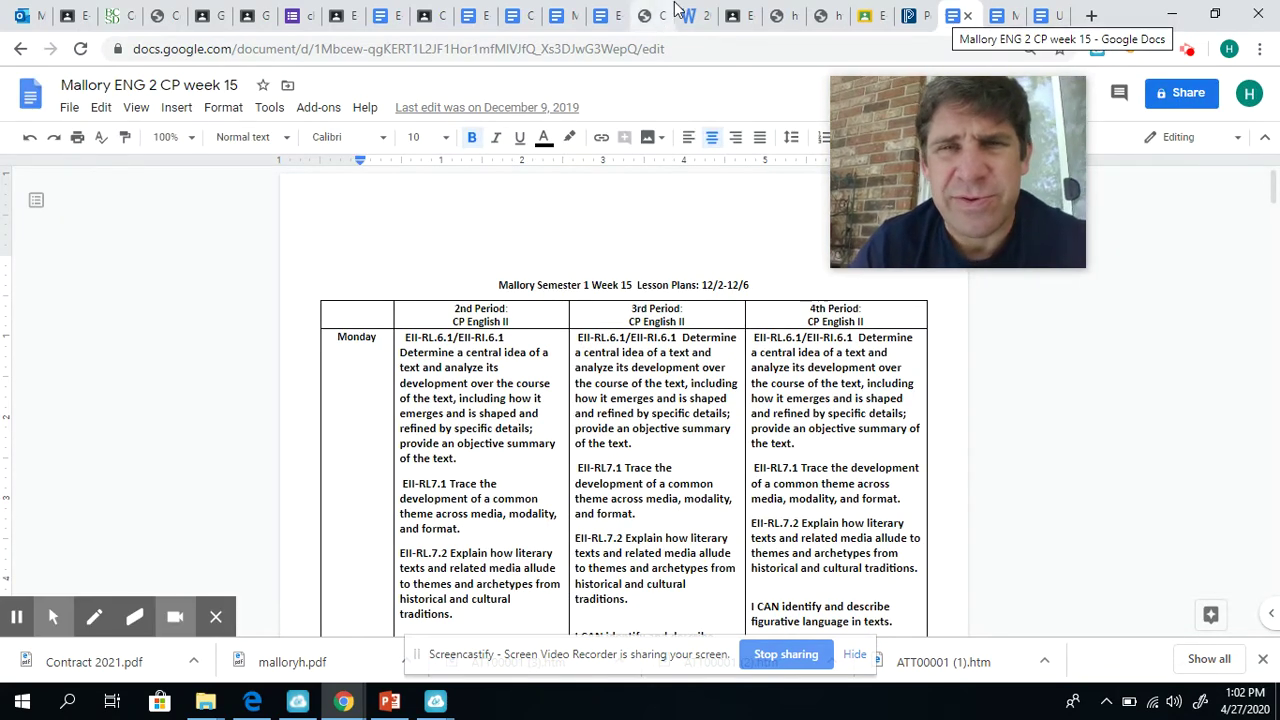
pyautogui.click(596, 20)
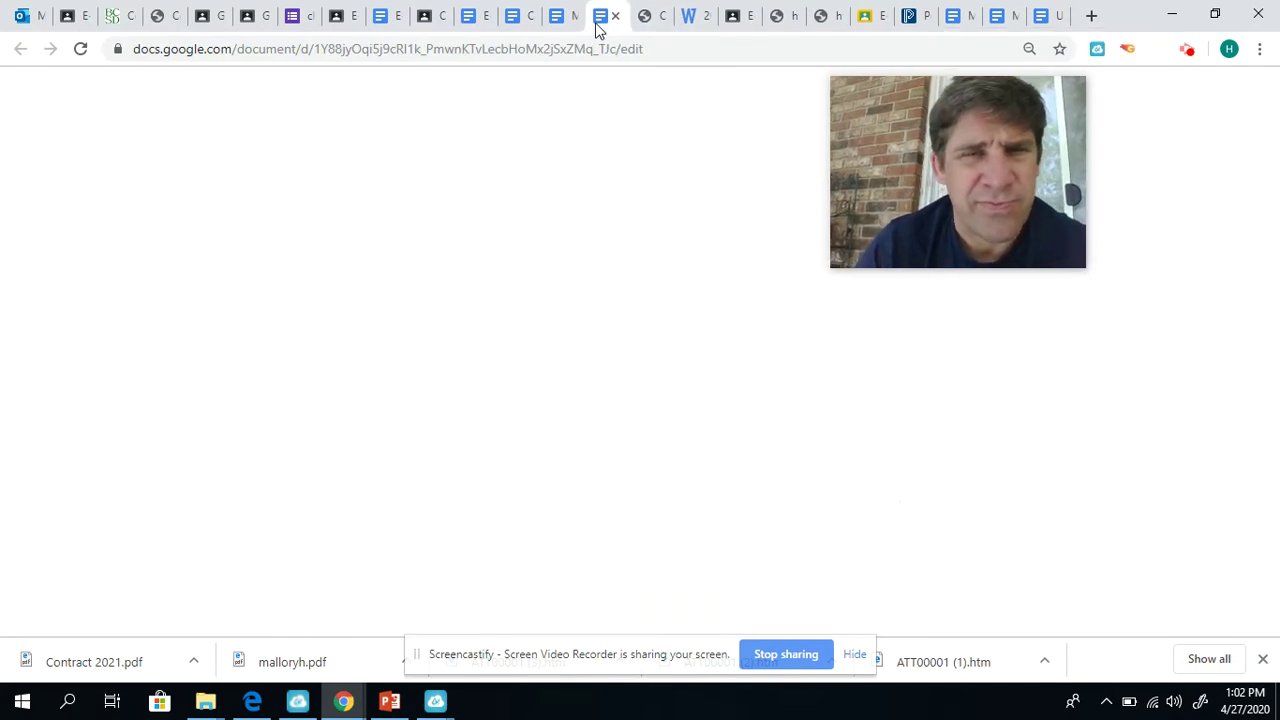
pyautogui.click(452, 22)
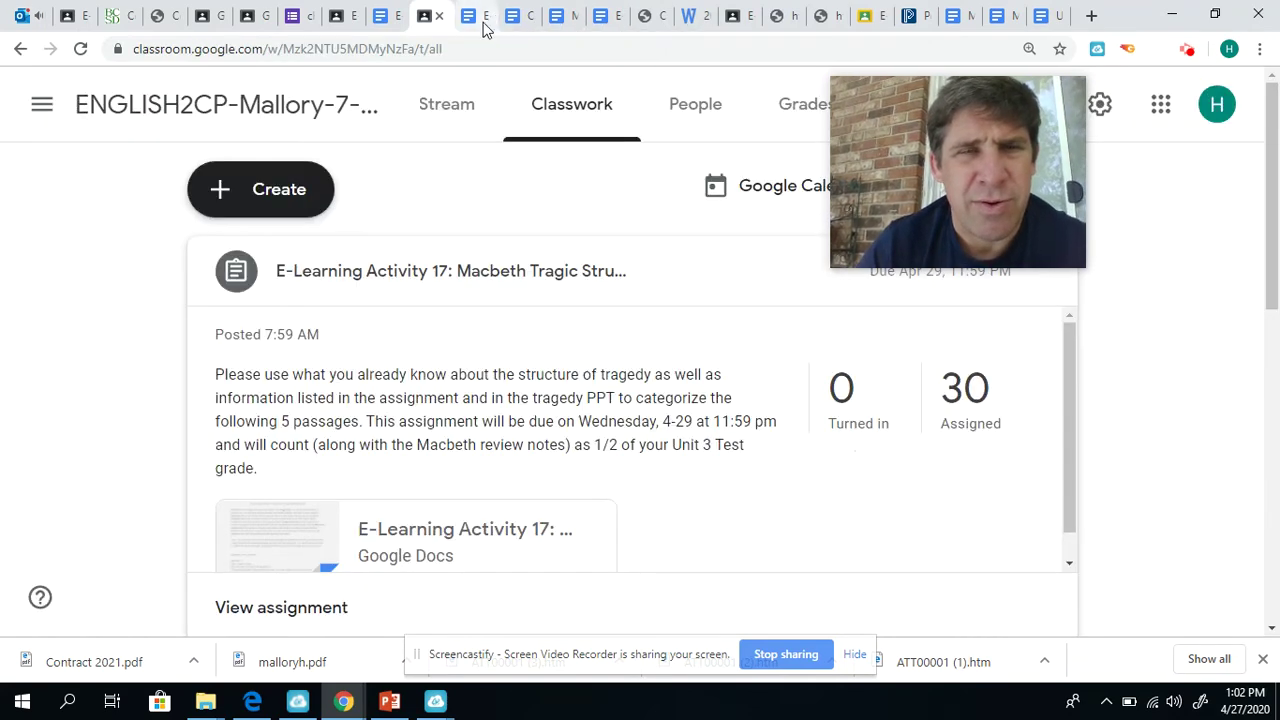
pyautogui.click(534, 22)
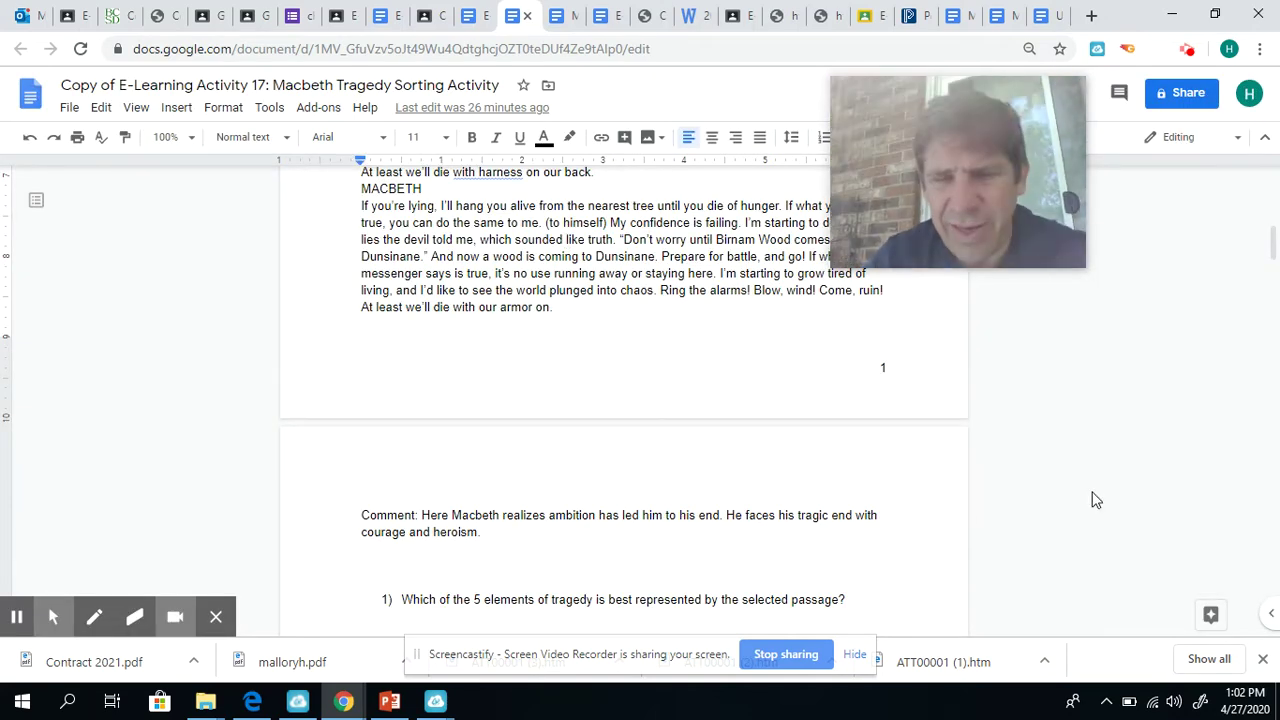
# Step: Read the tragic structure definitions, the task and Passage 1, highlighting the closing lines of Macbeth's original speech
pyautogui.moveTo(1274, 246)
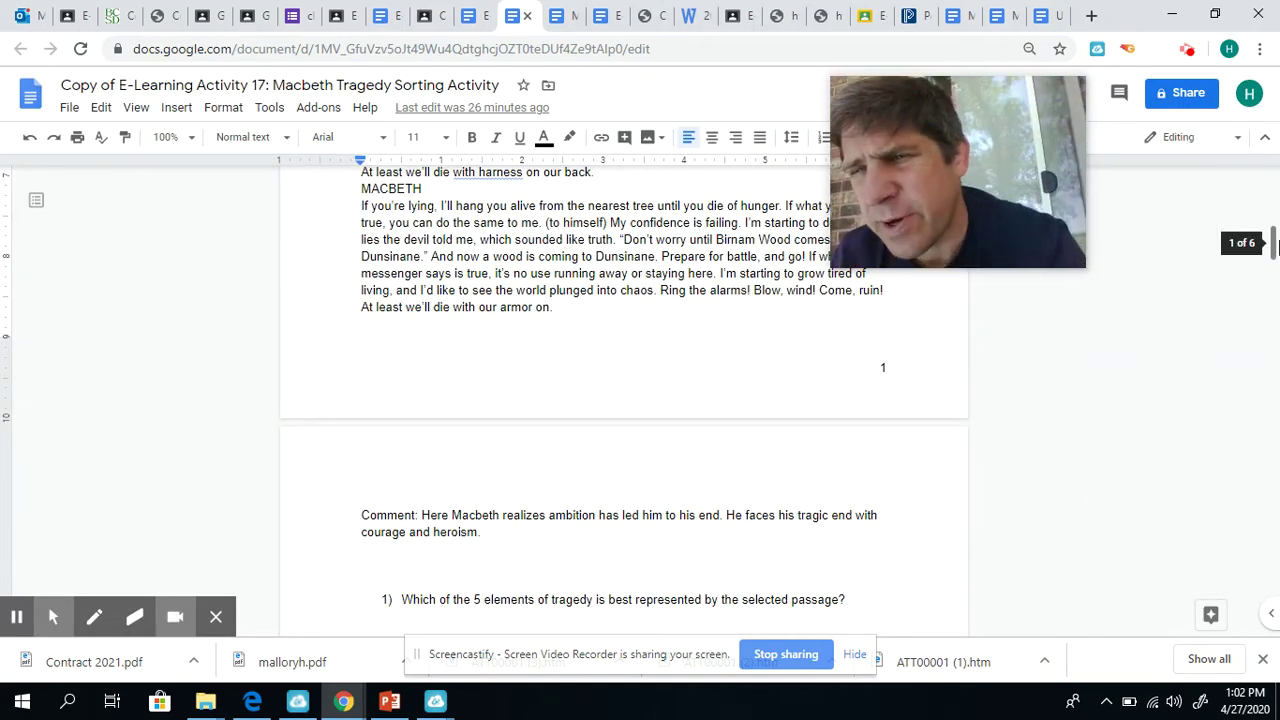
pyautogui.moveTo(1274, 246); pyautogui.dragTo(1277, 160)
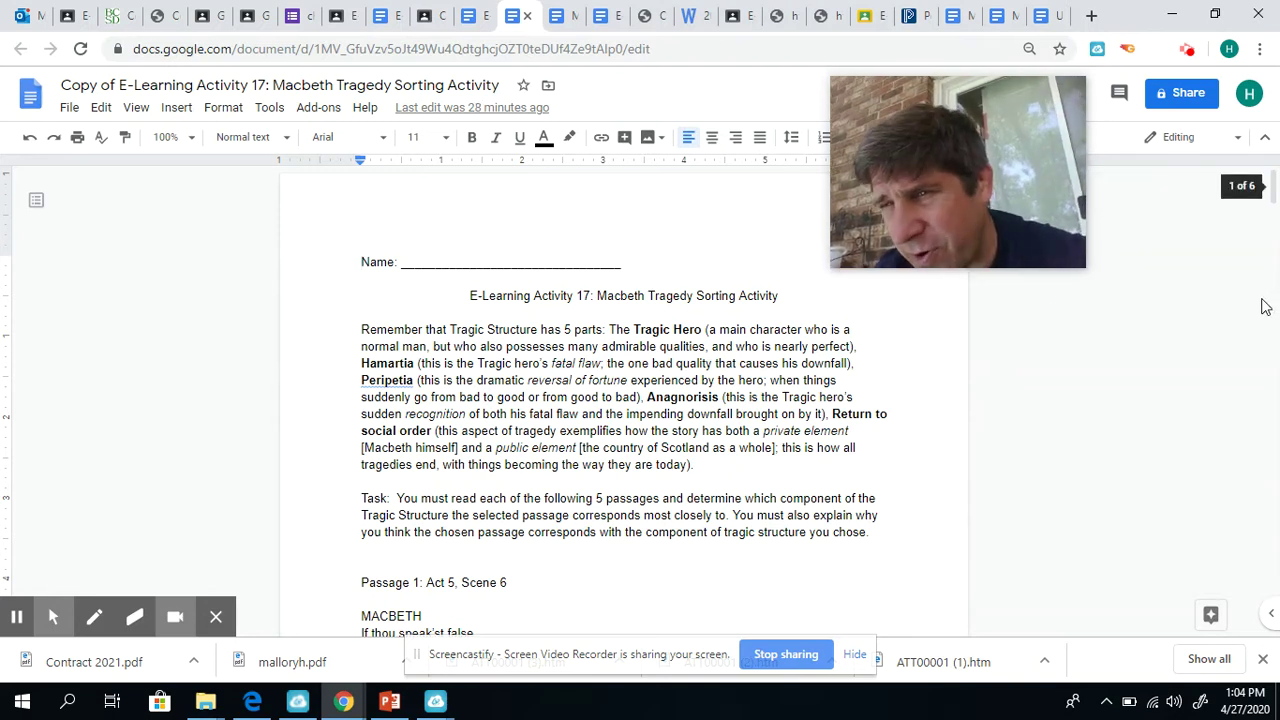
pyautogui.click(1275, 200)
pyautogui.moveTo(1275, 200); pyautogui.dragTo(1275, 236)
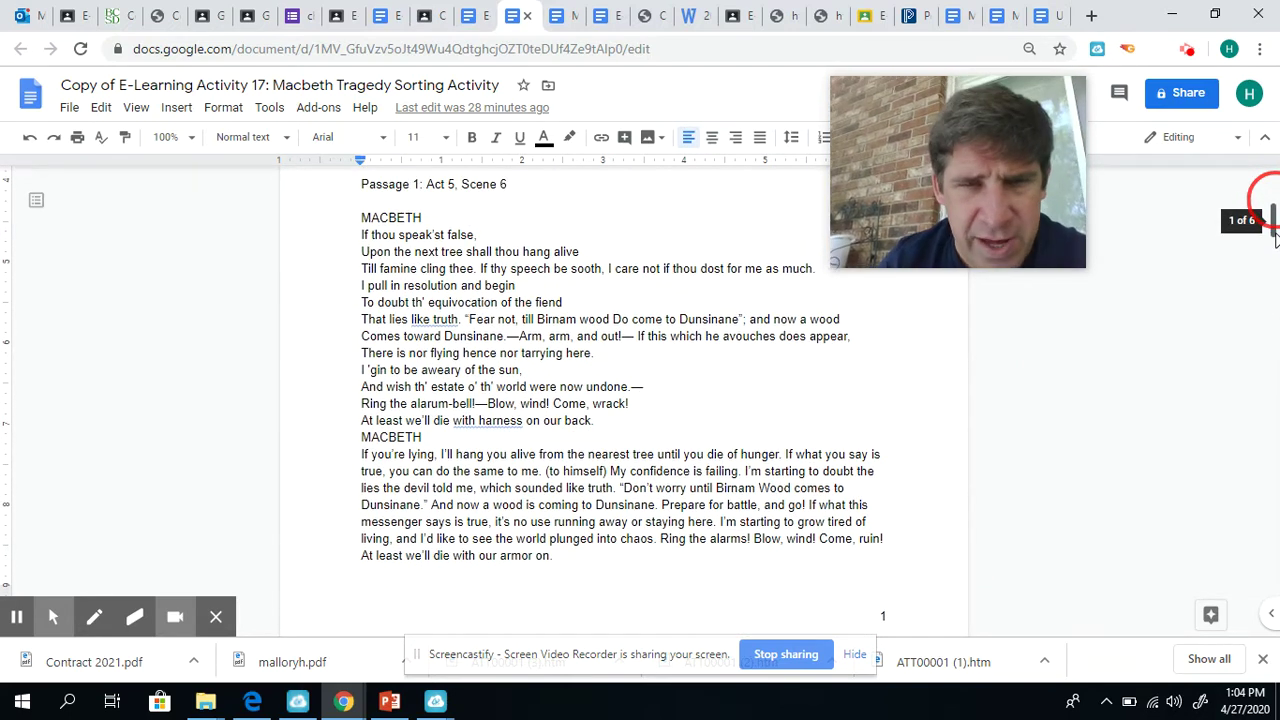
pyautogui.moveTo(1275, 236); pyautogui.dragTo(1275, 236)
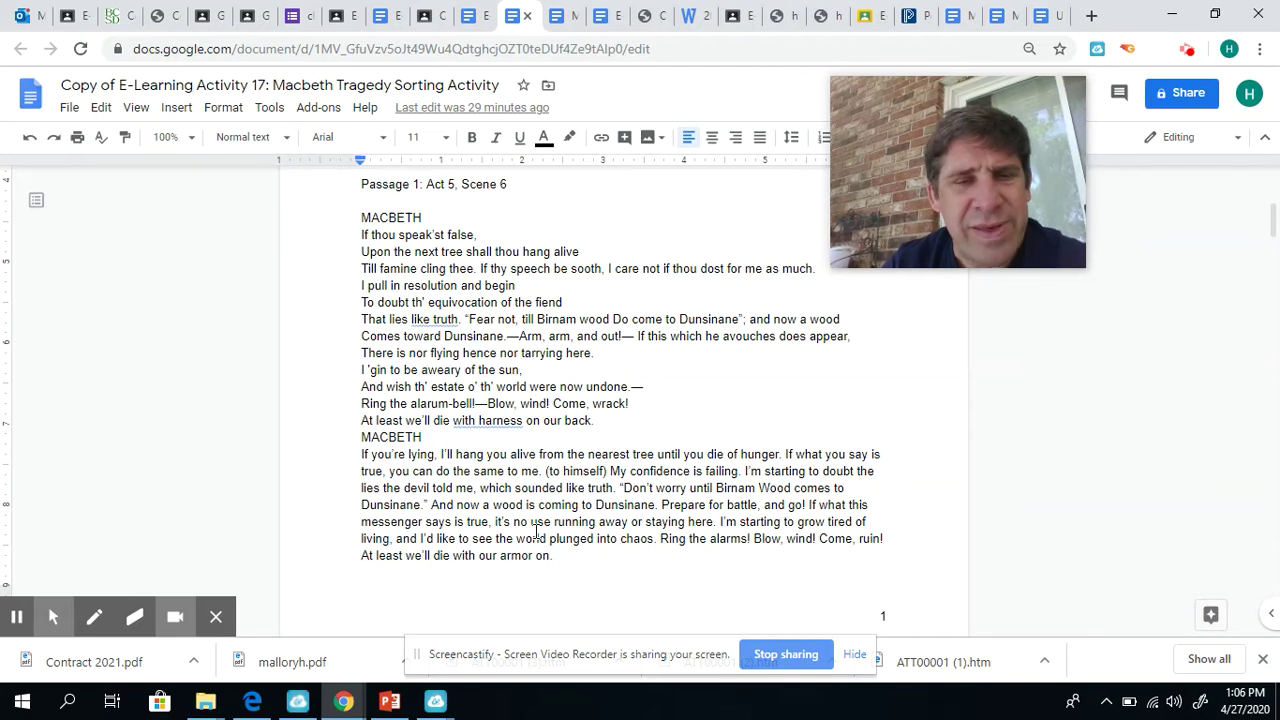
pyautogui.moveTo(606, 424); pyautogui.dragTo(500, 392)
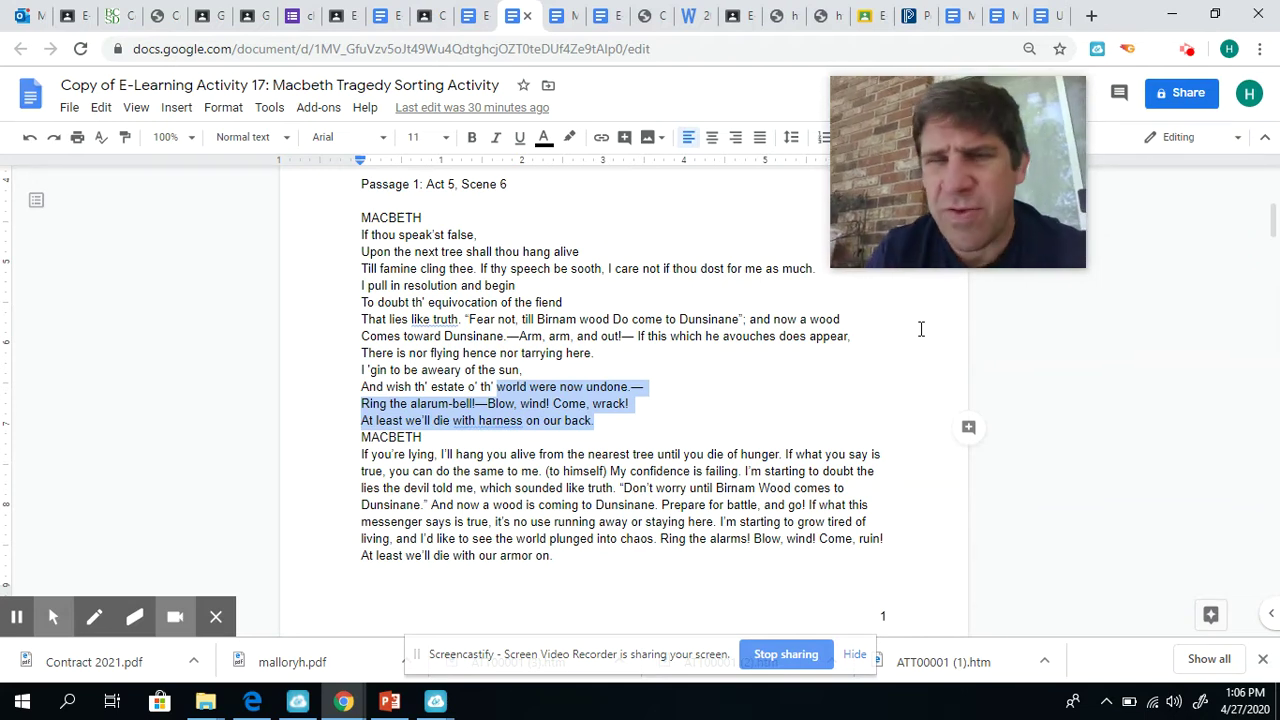
pyautogui.click(1273, 220)
pyautogui.moveTo(1273, 220); pyautogui.dragTo(1266, 172)
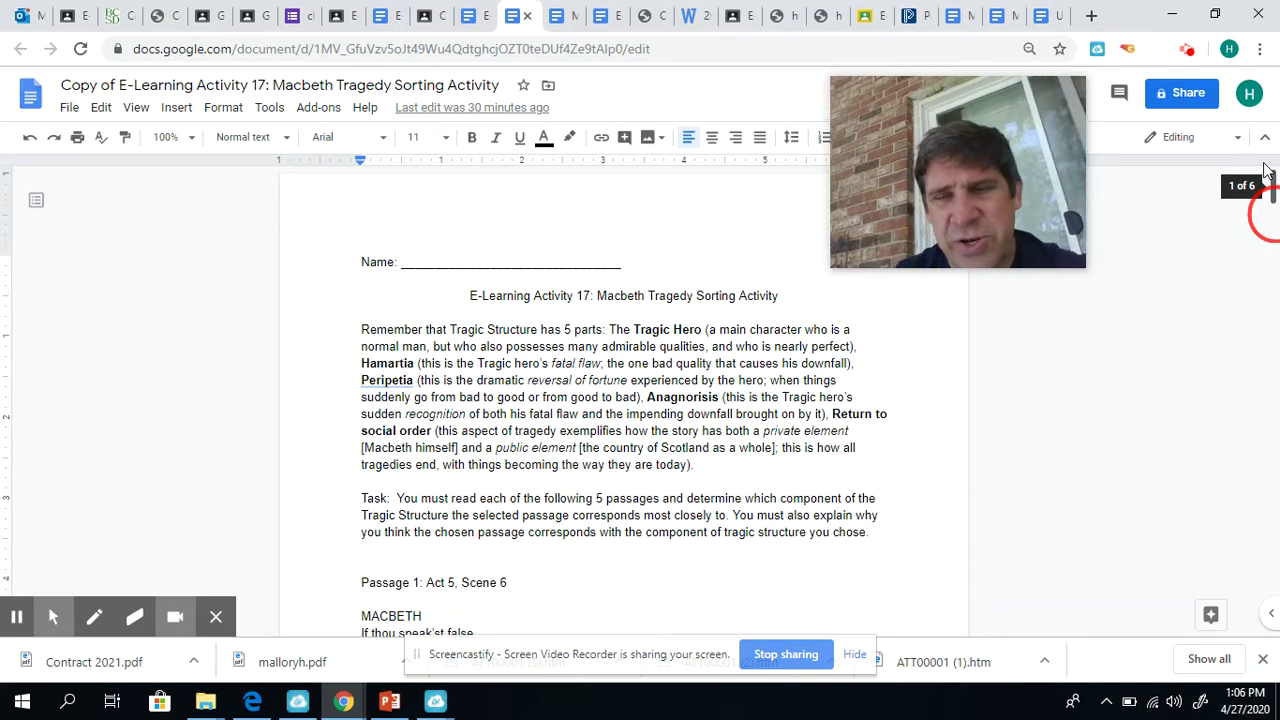
# Step: Enter "Anagnorisis" as the answer to question 1 of Passage 1
pyautogui.moveTo(1266, 172); pyautogui.dragTo(1268, 257)
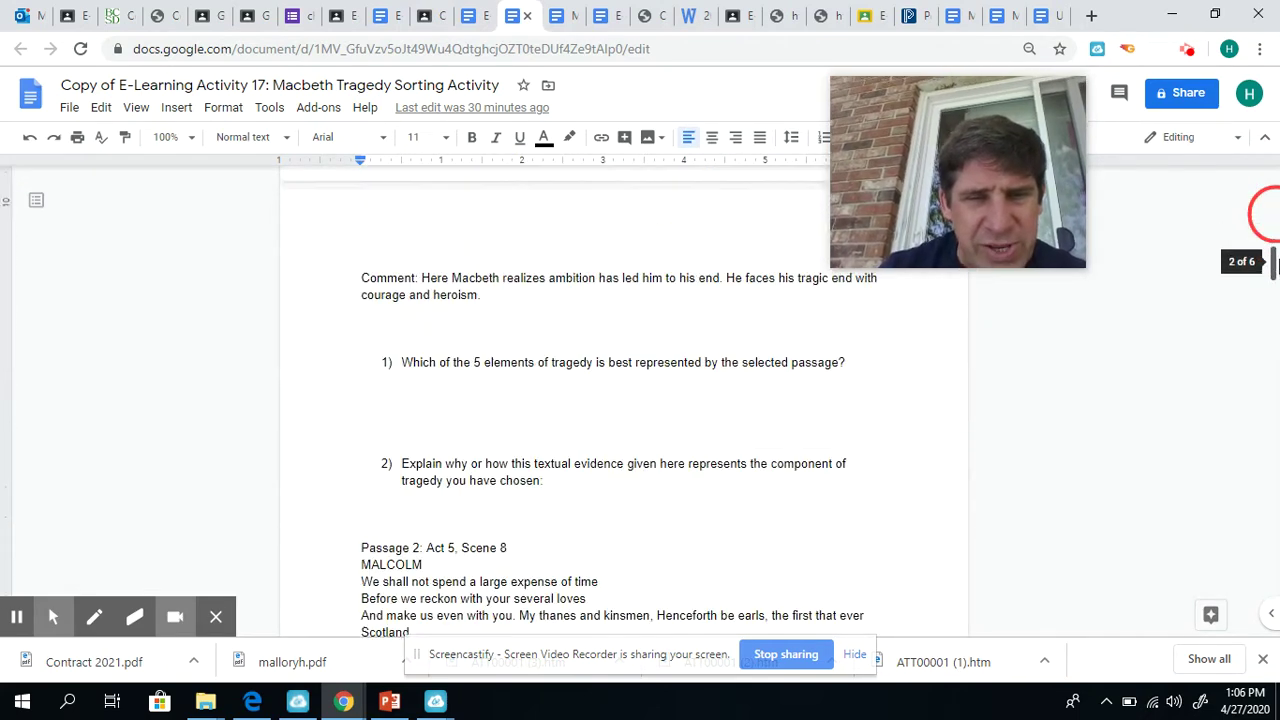
pyautogui.click(367, 387)
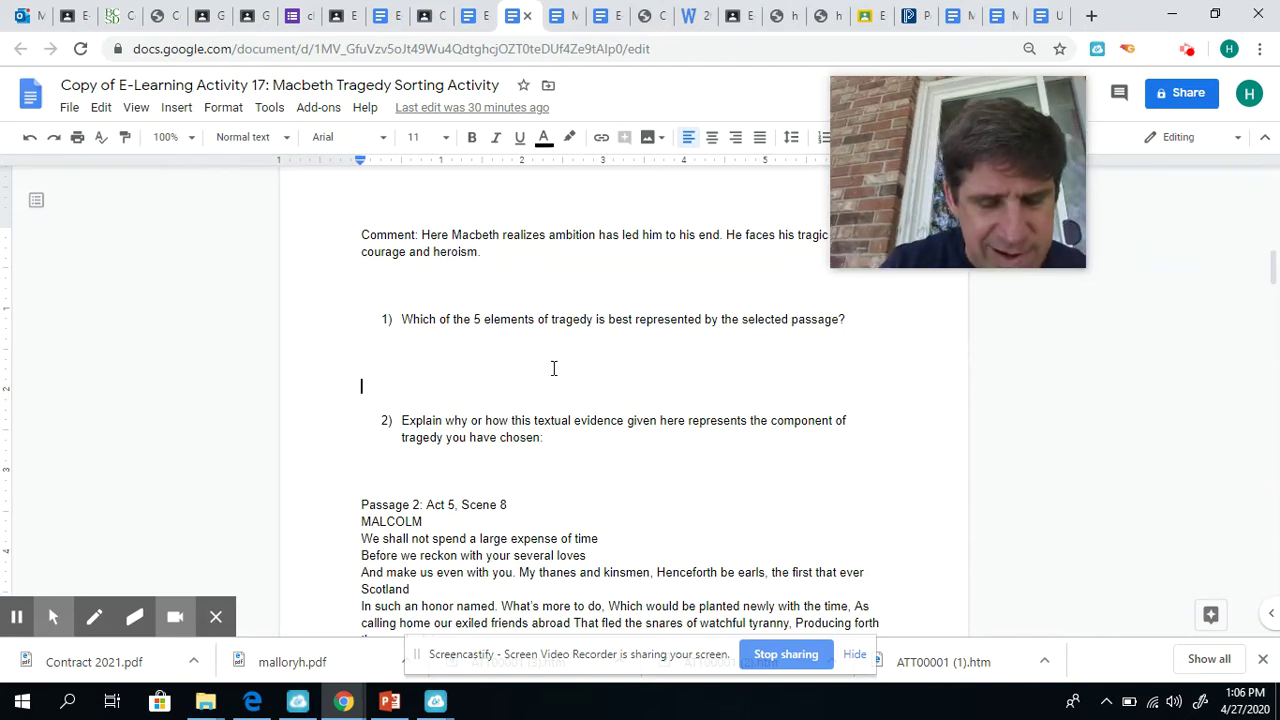
pyautogui.write('Anagnorisis')
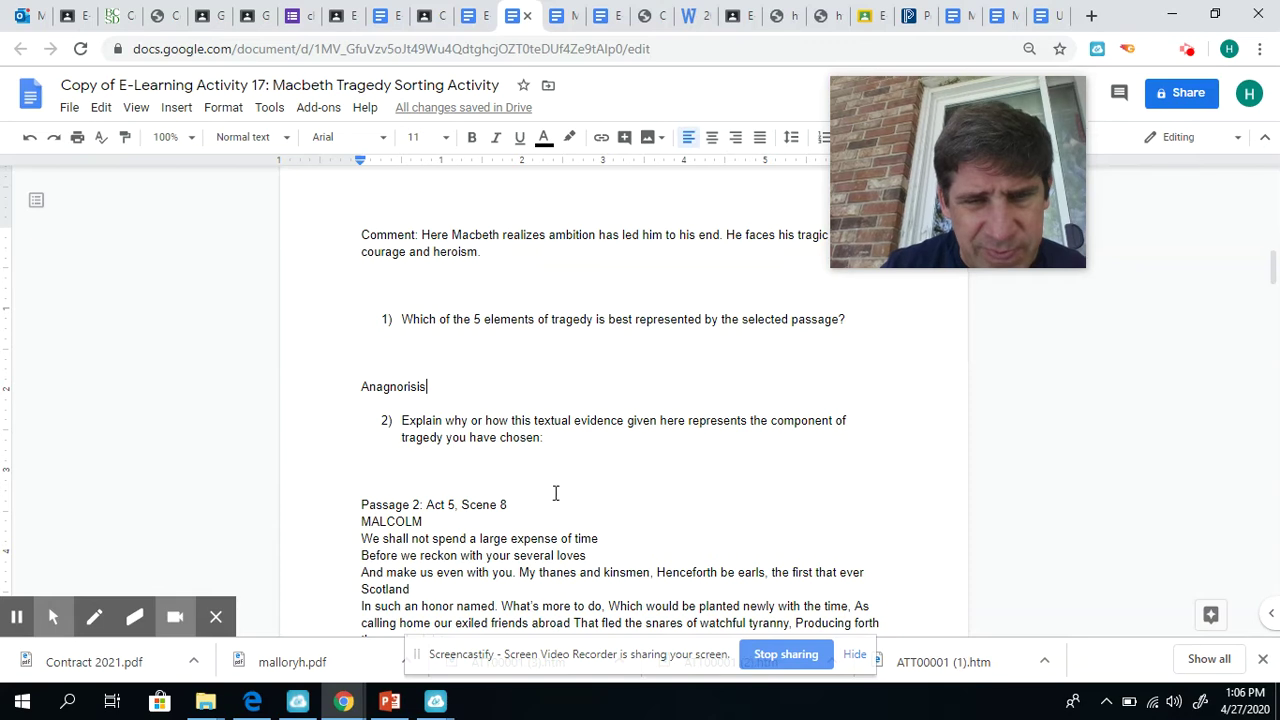
# Step: Begin the answer to Passage 1's question 2 with "Here Macbeth realises that it is his tragic flaw ambition which has led to his downfall"
pyautogui.click(578, 470)
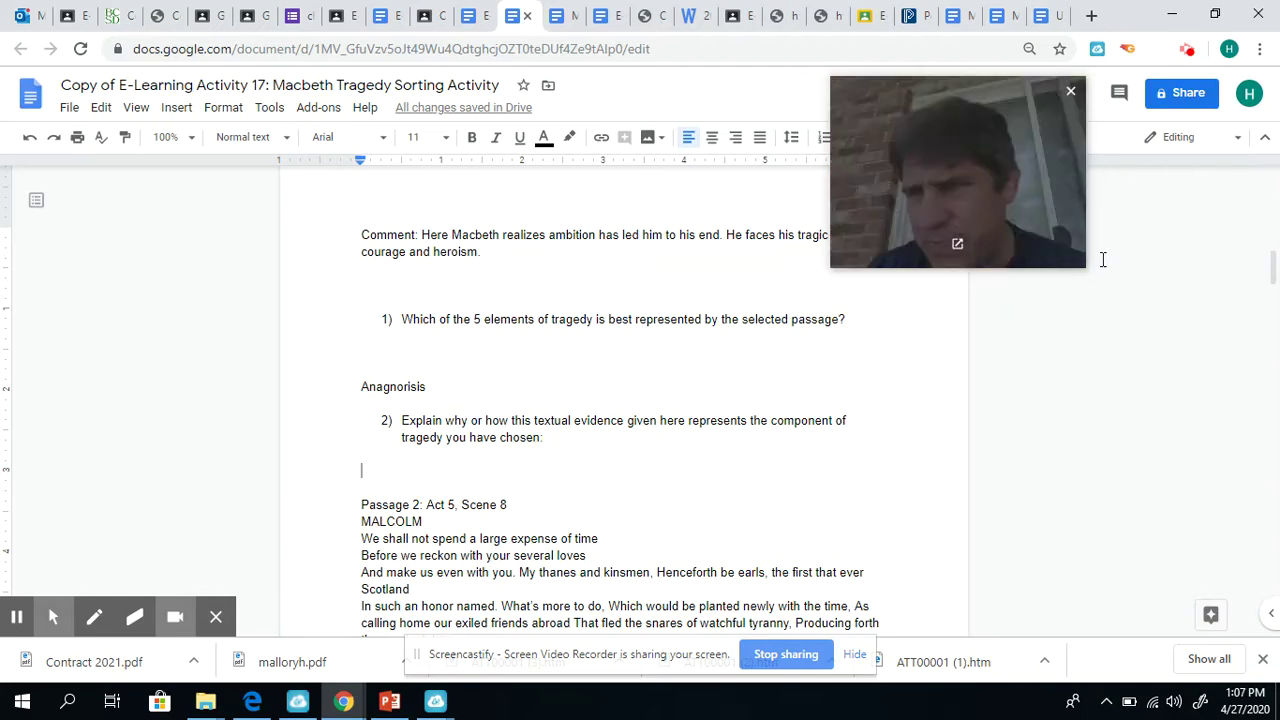
pyautogui.moveTo(1273, 265)
pyautogui.mouseDown()
pyautogui.moveTo(1267, 206)
pyautogui.moveTo(1266, 277)
pyautogui.mouseUp()
pyautogui.write('Here')
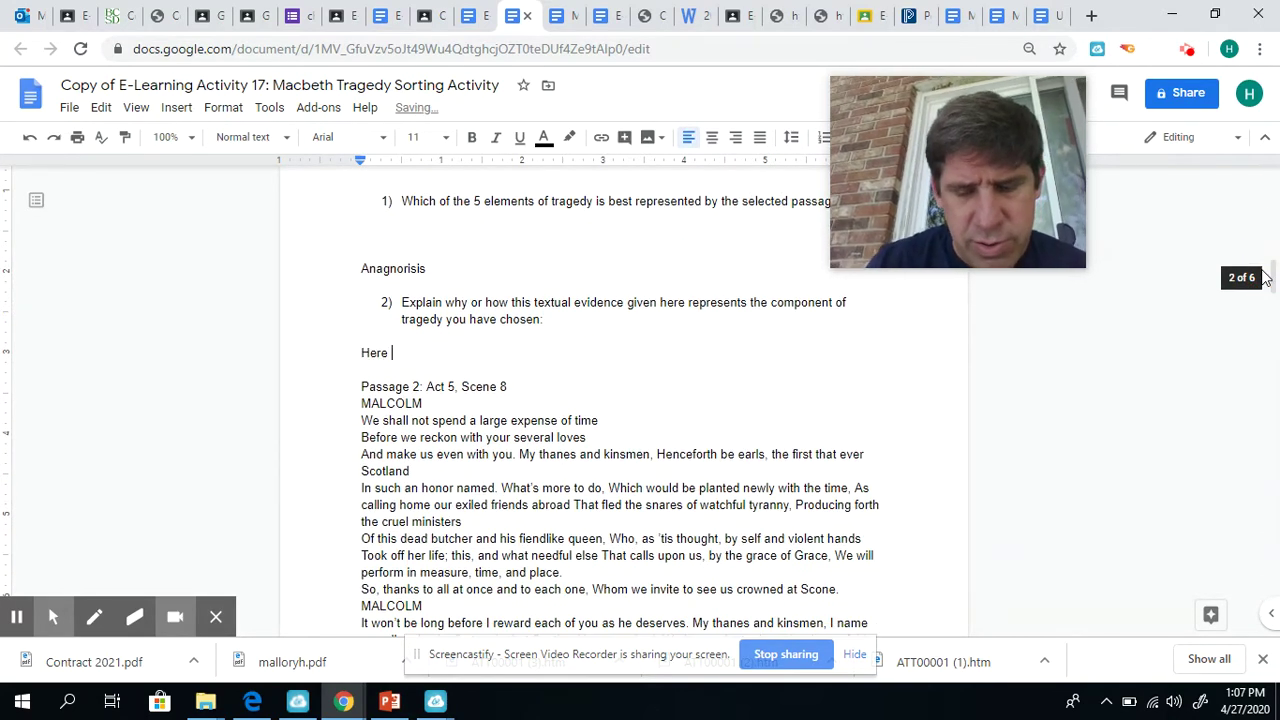
pyautogui.write(' Mavbet')
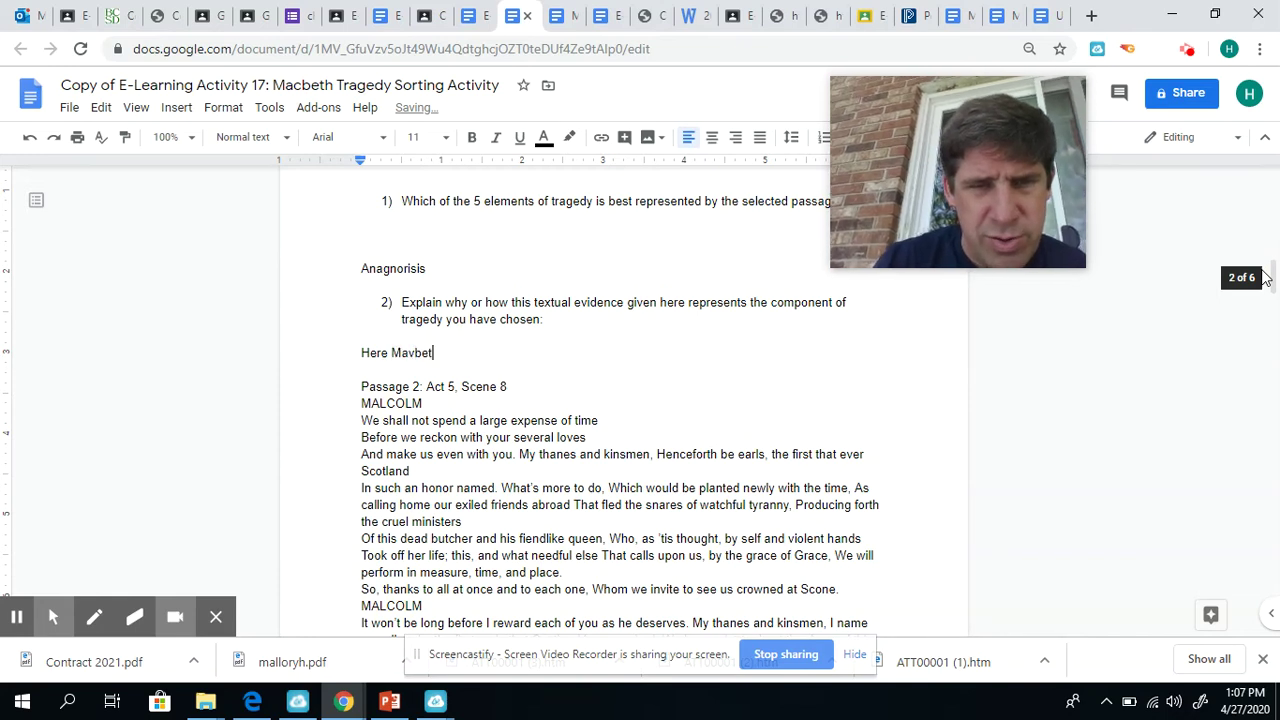
pyautogui.press('BackSpace')
pyautogui.press('BackSpace')
pyautogui.press('BackSpace')
pyautogui.press('BackSpace')
pyautogui.write('cbeth')
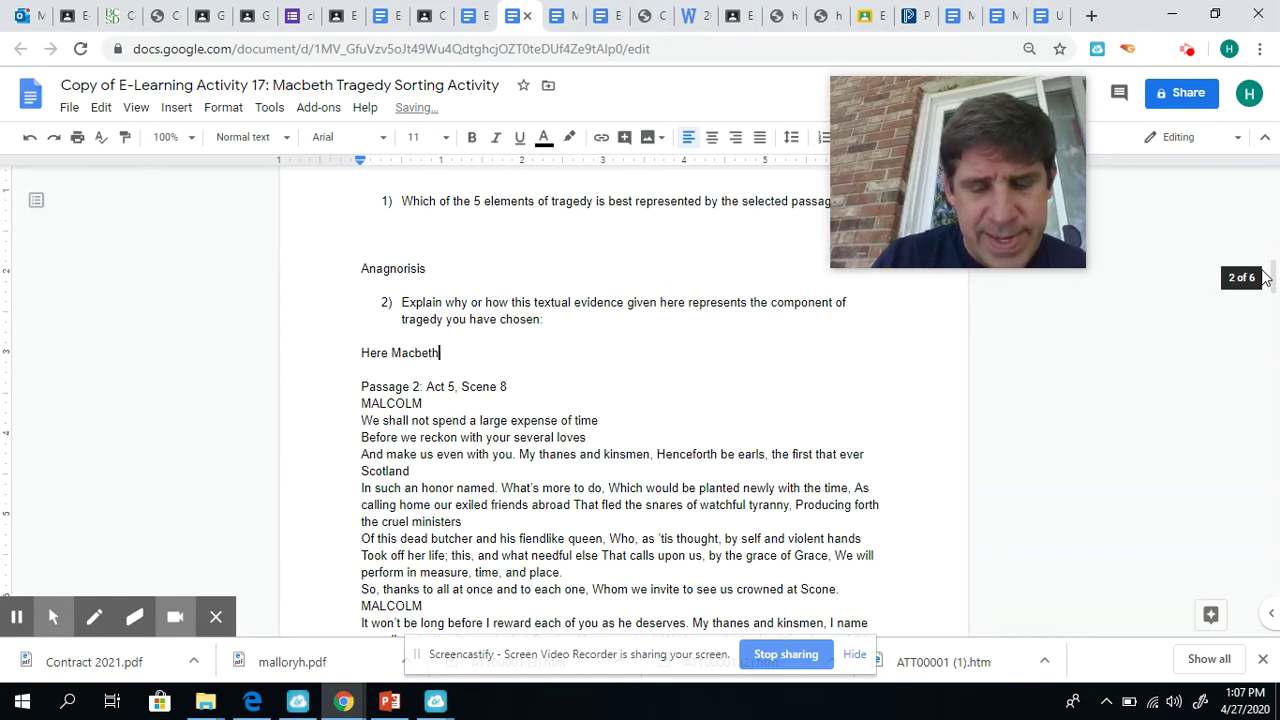
pyautogui.write(' realises')
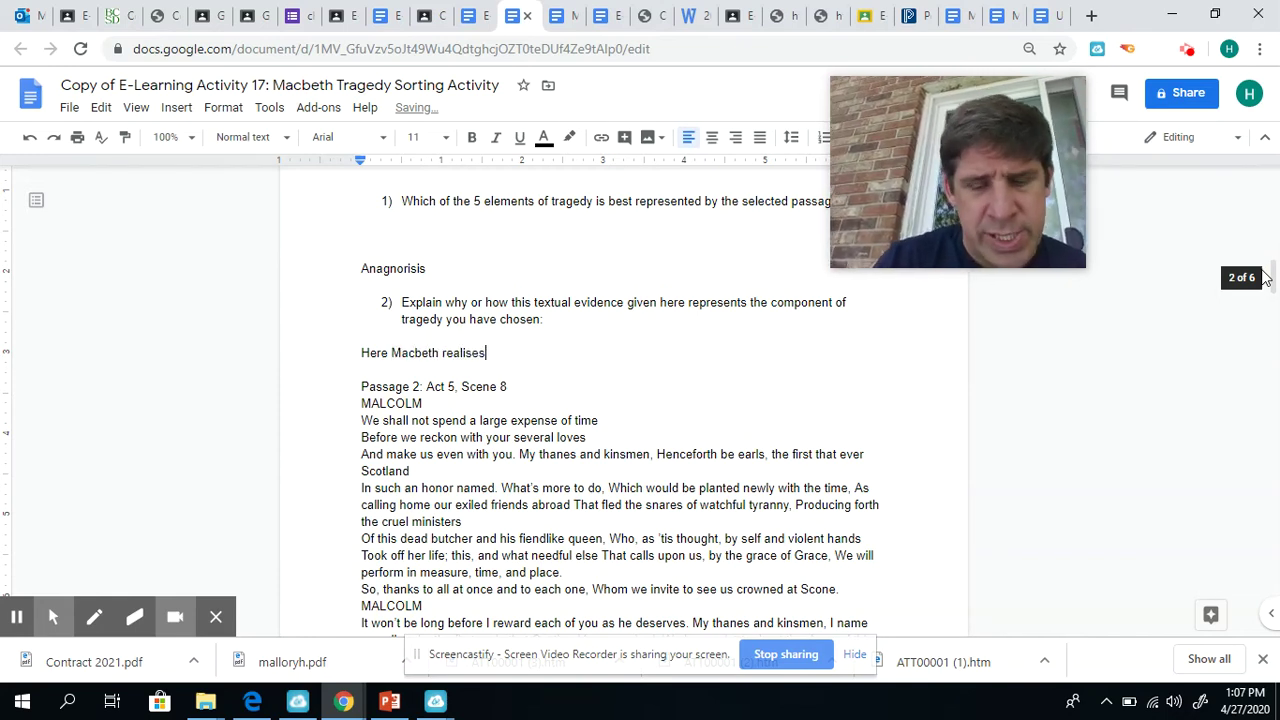
pyautogui.write(' that it is ')
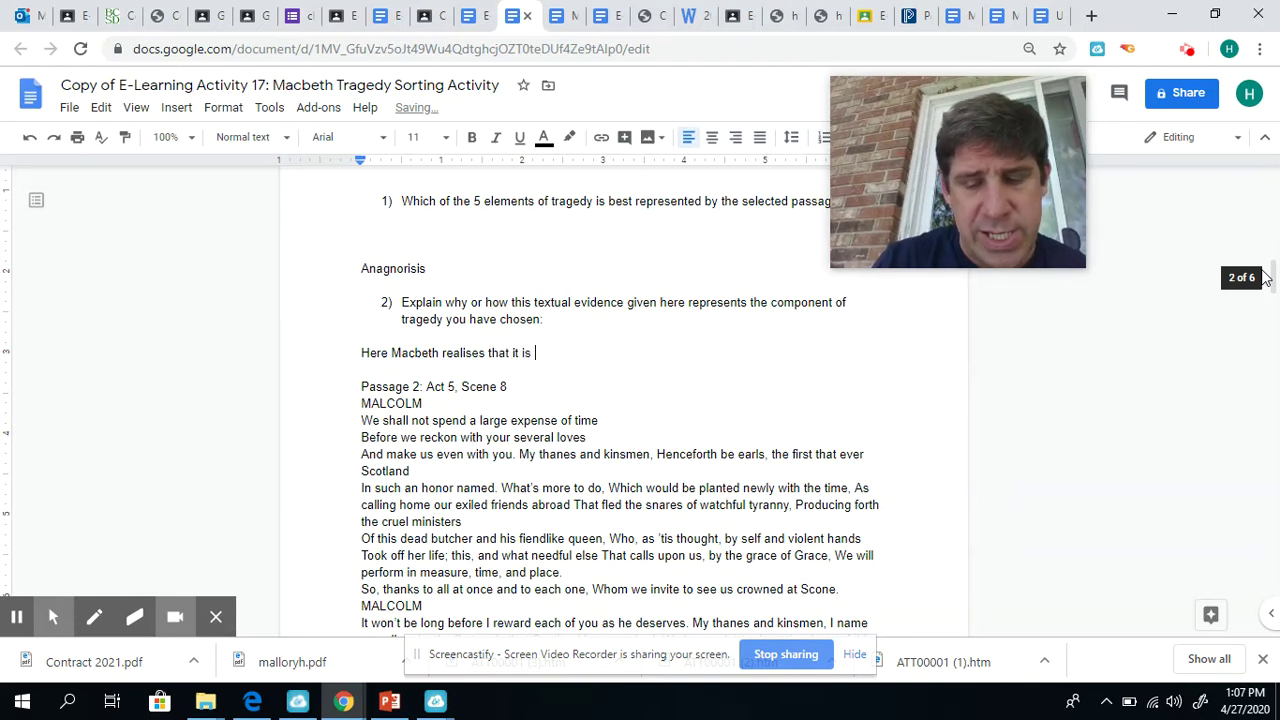
pyautogui.write('his tragic ')
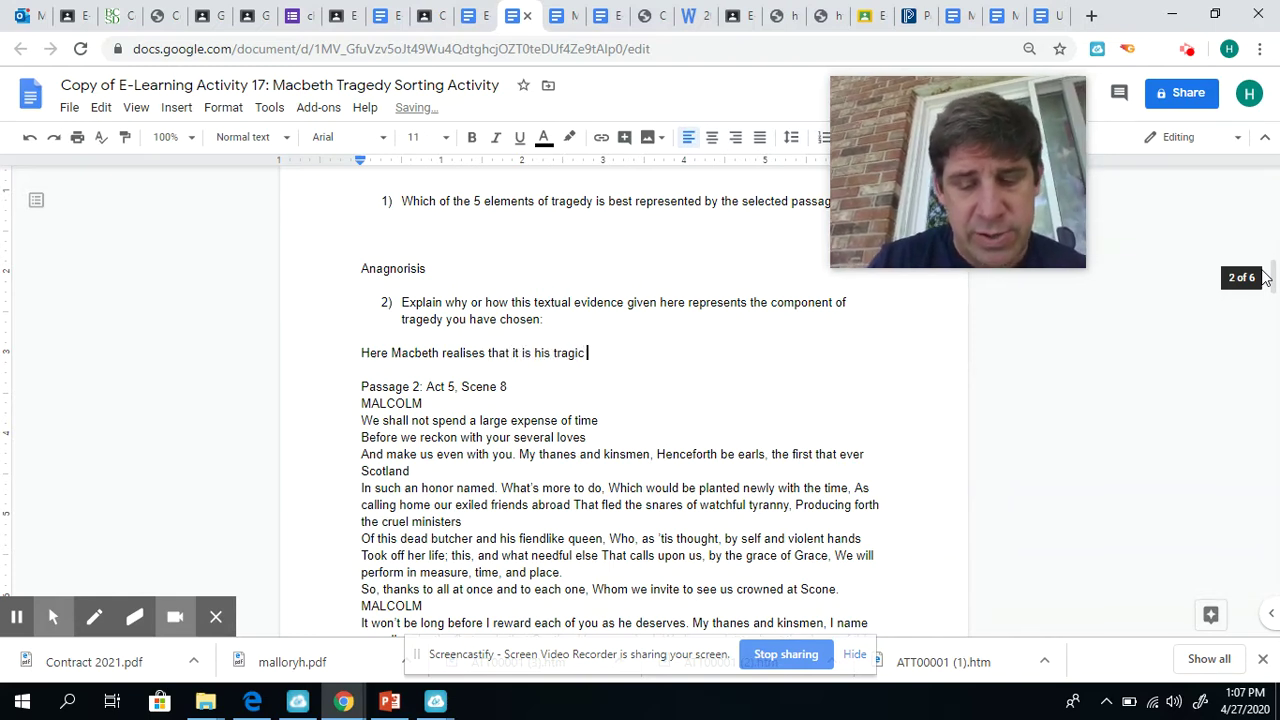
pyautogui.write('flaw ambi')
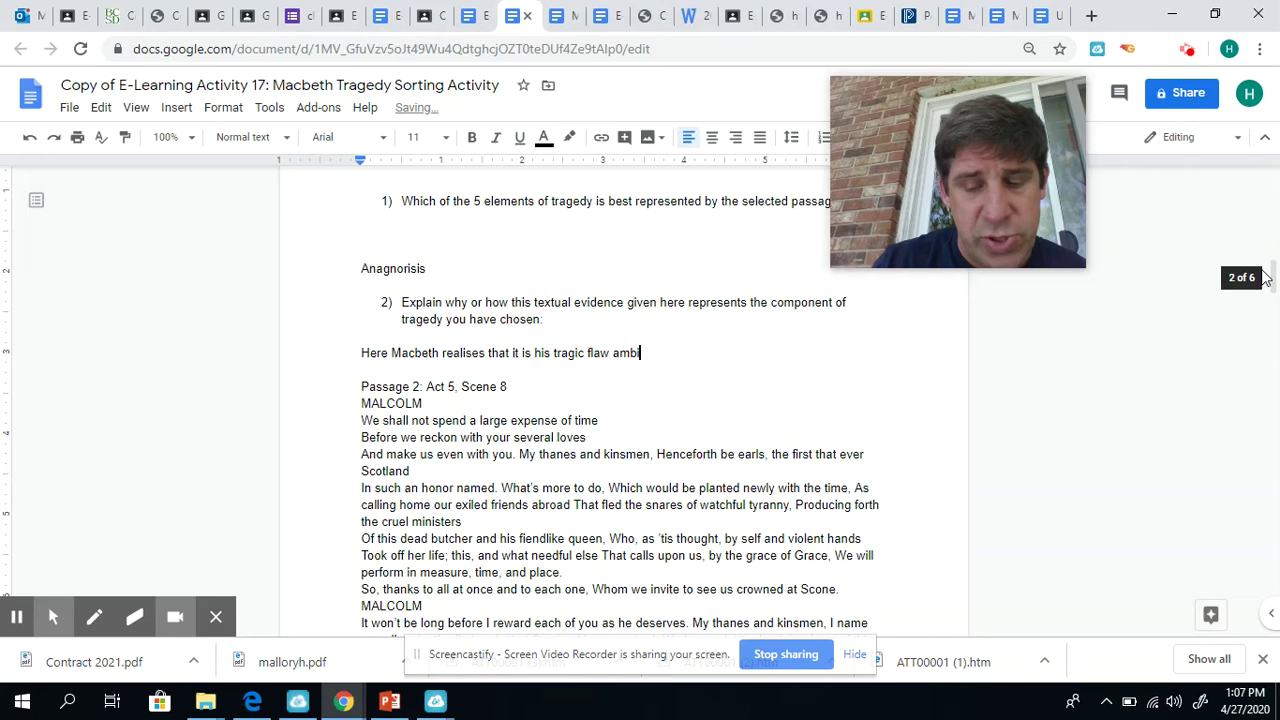
pyautogui.write('tion which h')
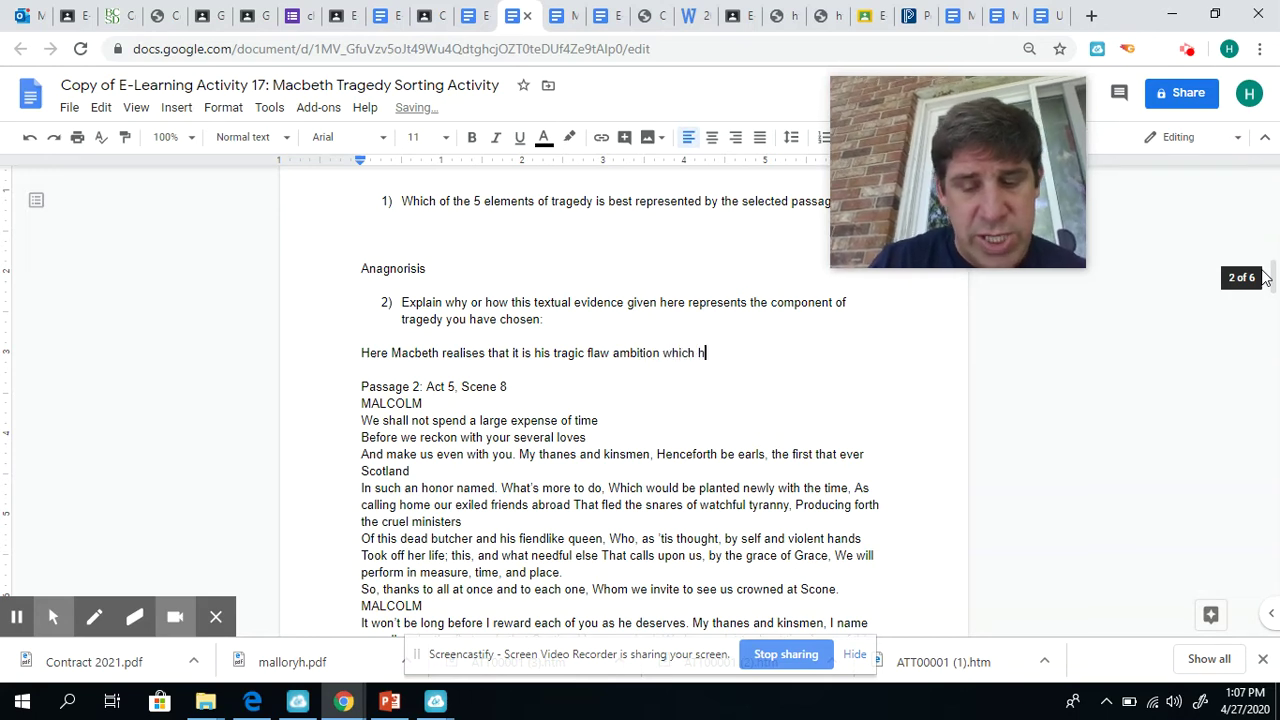
pyautogui.write('as led to h')
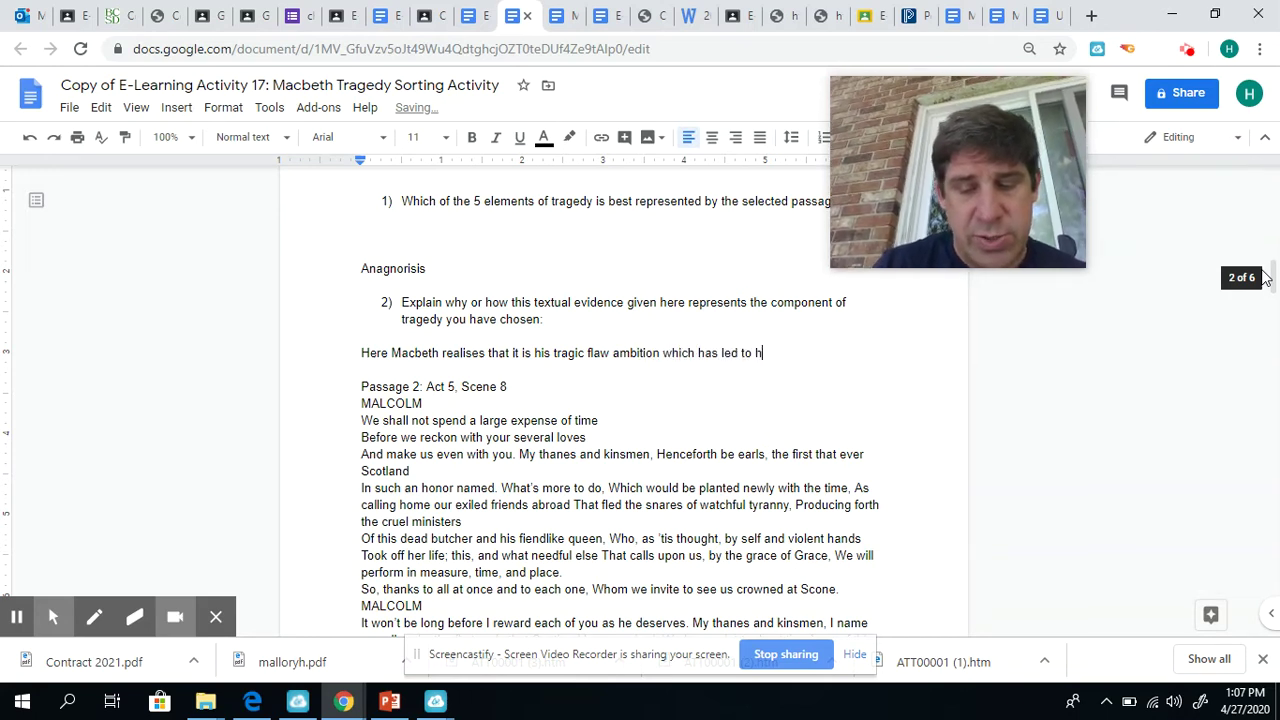
pyautogui.write('is downfall')
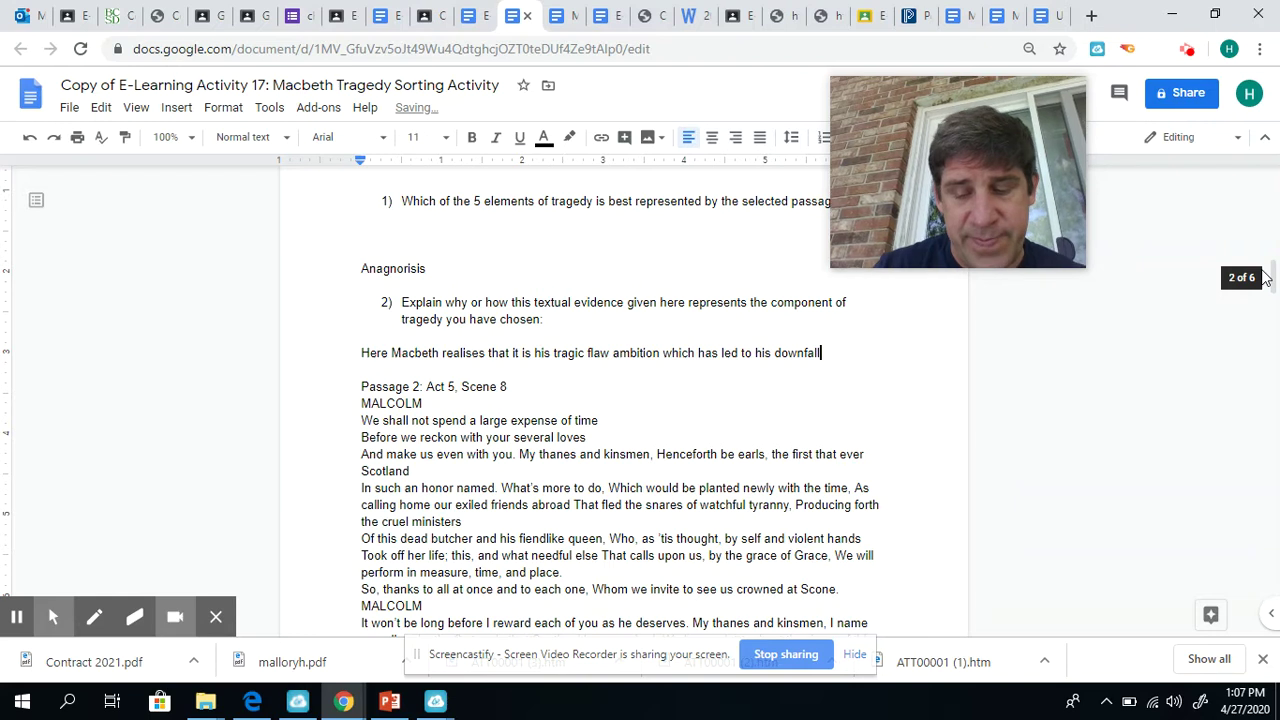
# Step: End that sentence with a period and add "He accepts his fate heroicly and like a man." to the question 2 answer
pyautogui.write('. He acceptrs his')
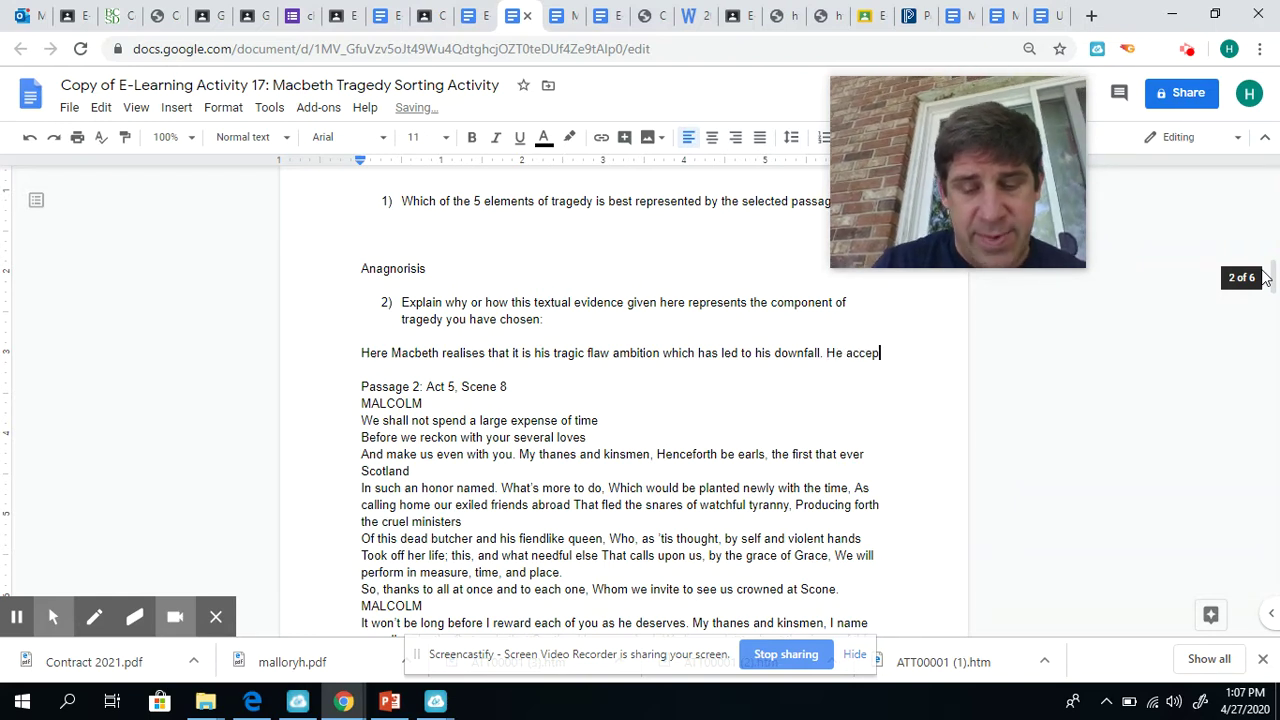
pyautogui.press('BackSpace')
pyautogui.press('BackSpace')
pyautogui.press('BackSpace')
pyautogui.press('BackSpace')
pyautogui.press('BackSpace')
pyautogui.press('BackSpace')
pyautogui.press('BackSpace')
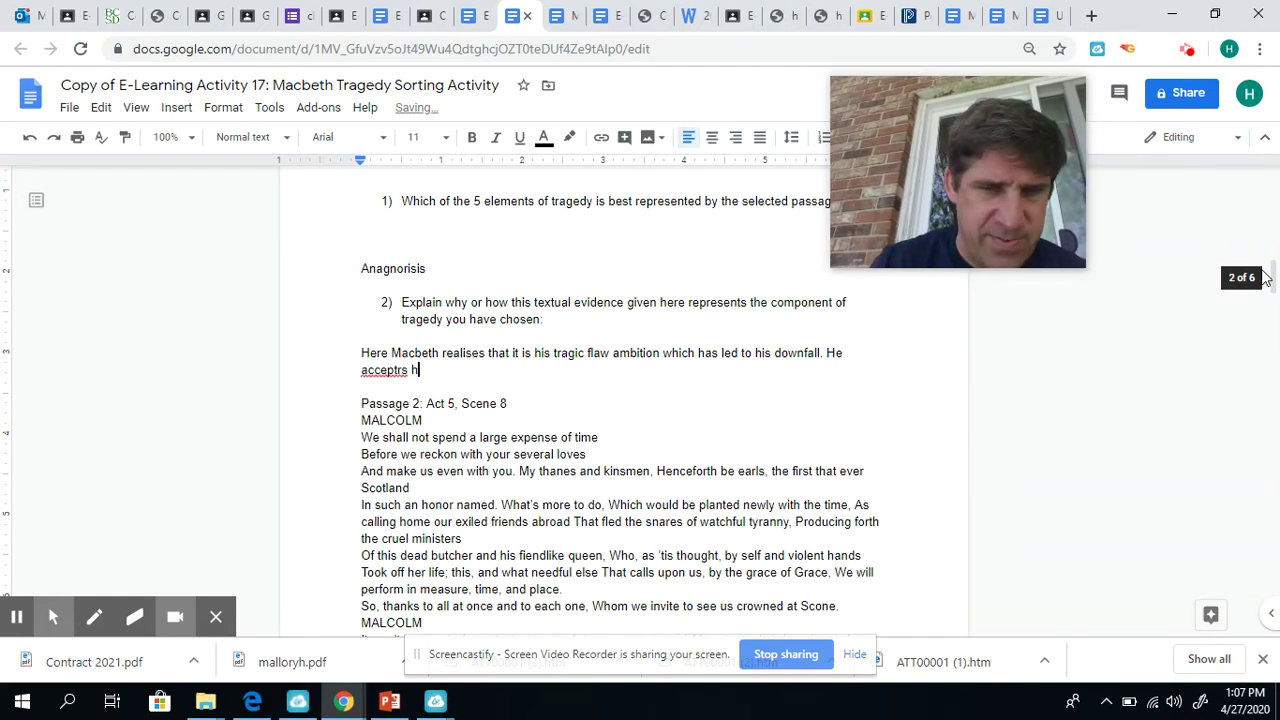
pyautogui.write('s')
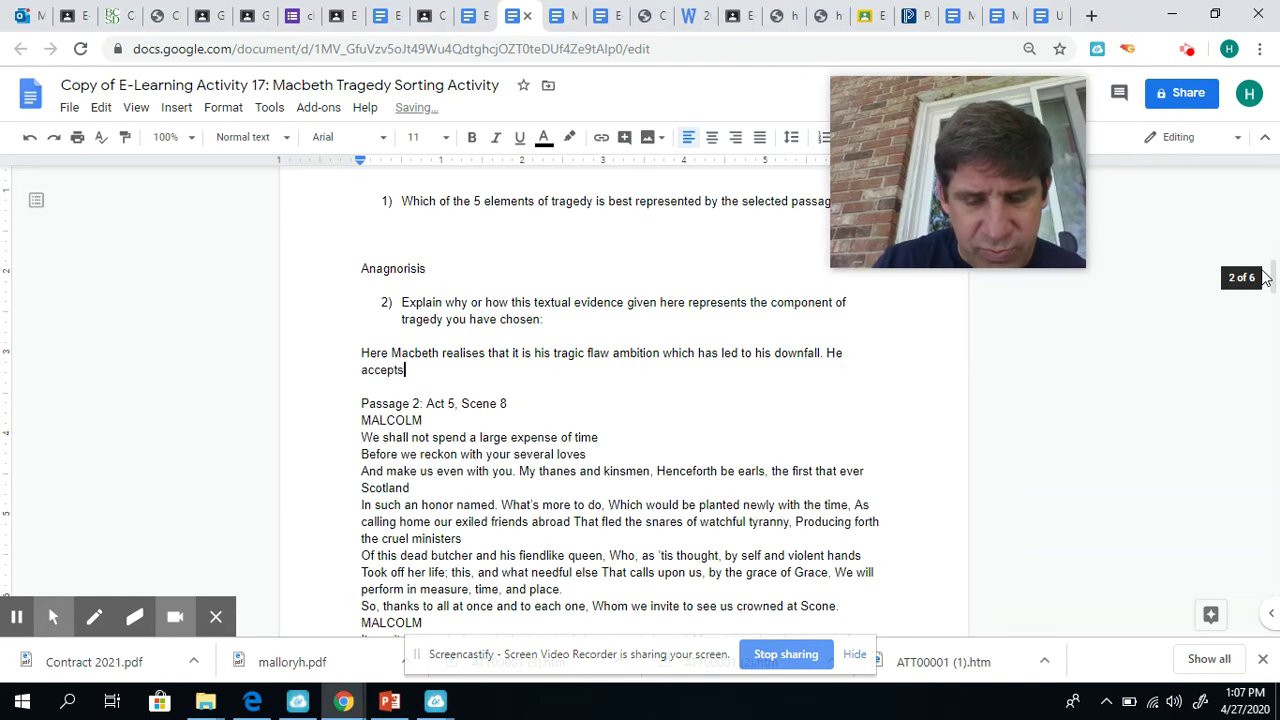
pyautogui.write(' his fate')
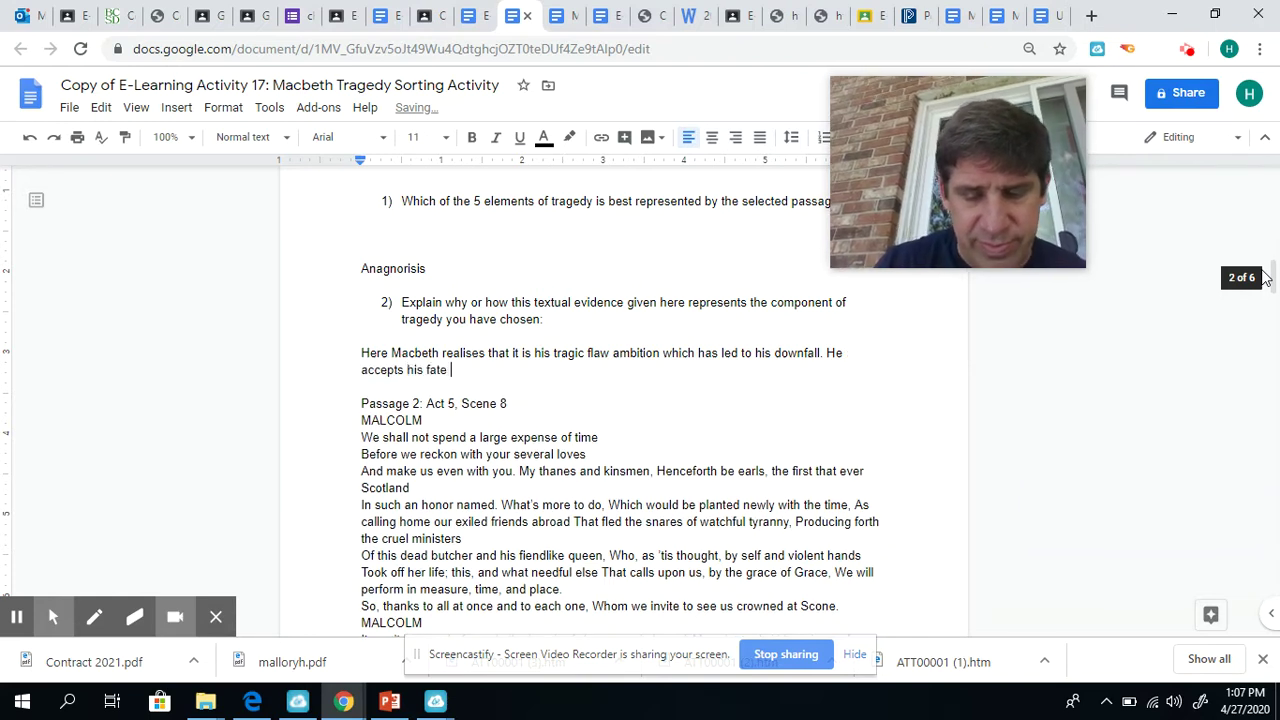
pyautogui.write(' her')
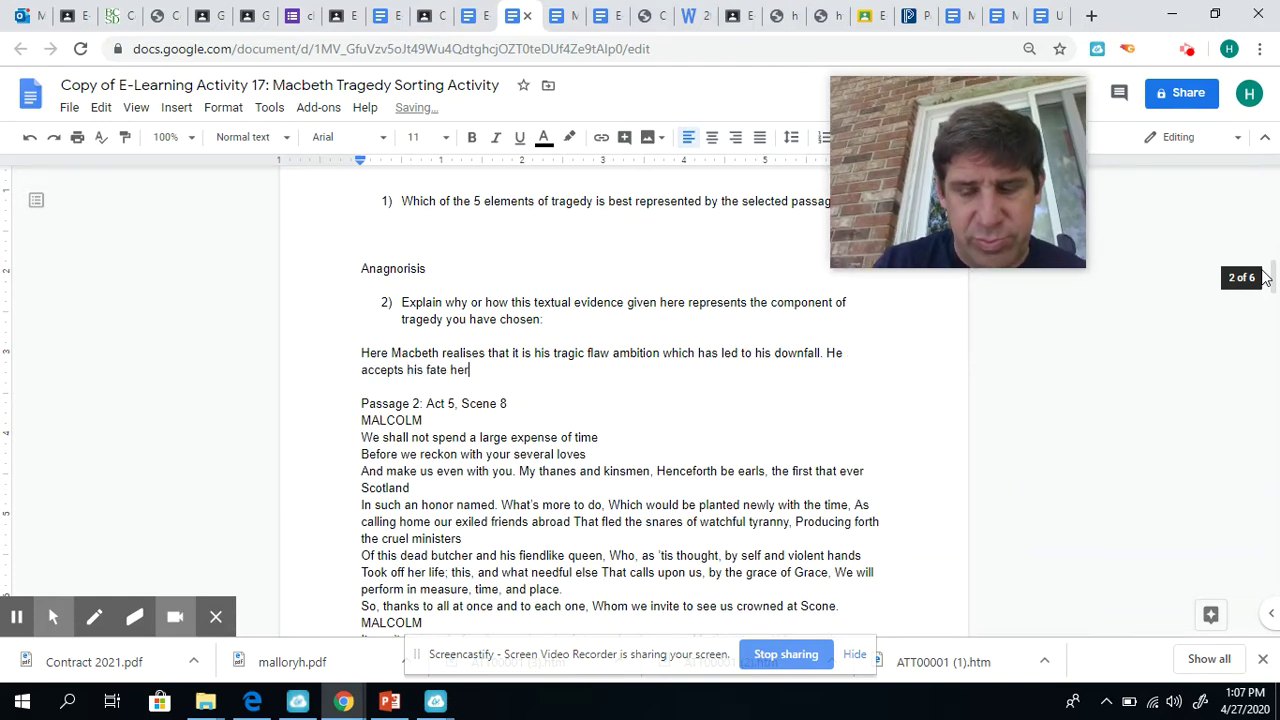
pyautogui.write('oicly and li')
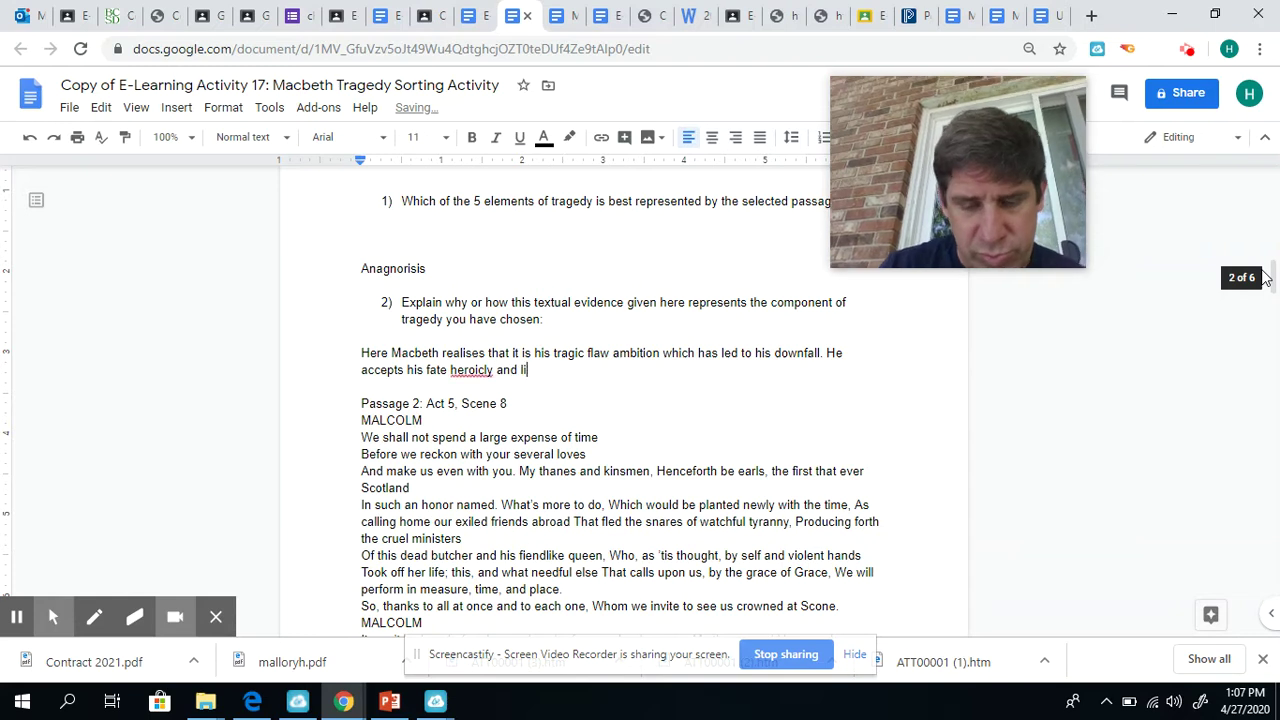
pyautogui.write('ke a man.')
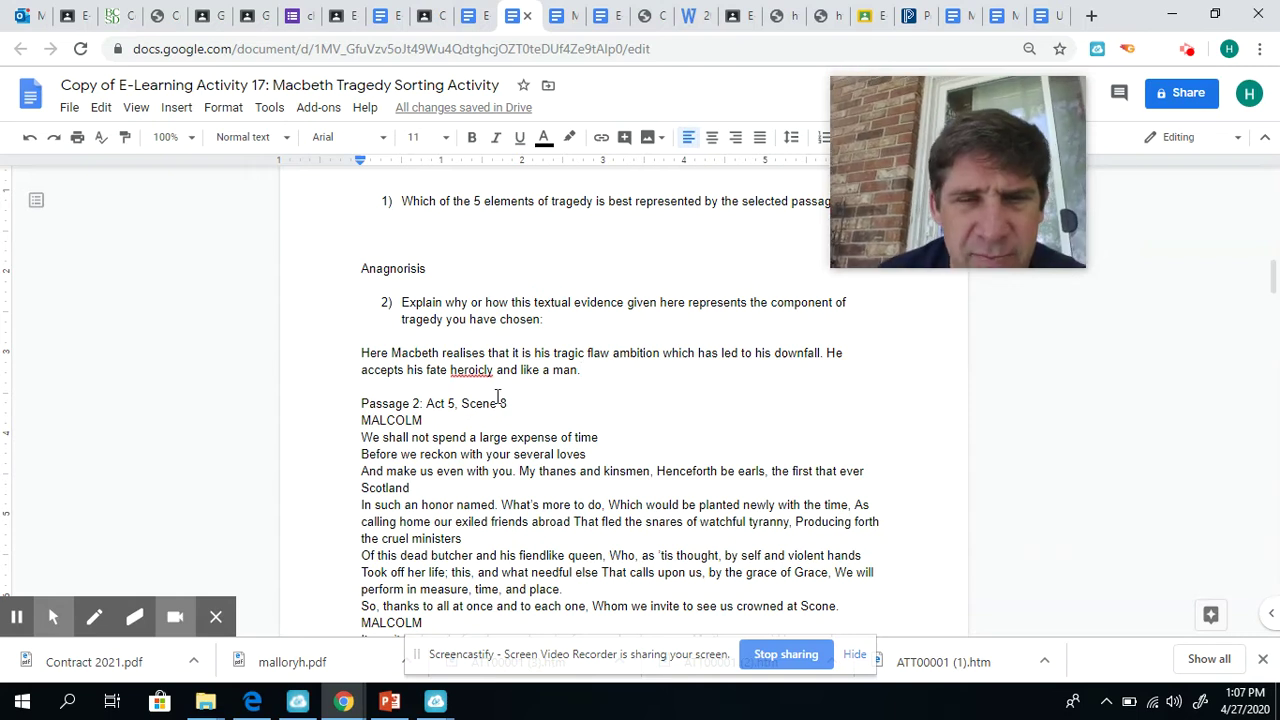
# Step: Correct the misspelled "heroicly" to "heroically" in the answer to question 2 of Passage 1
pyautogui.click(466, 377)
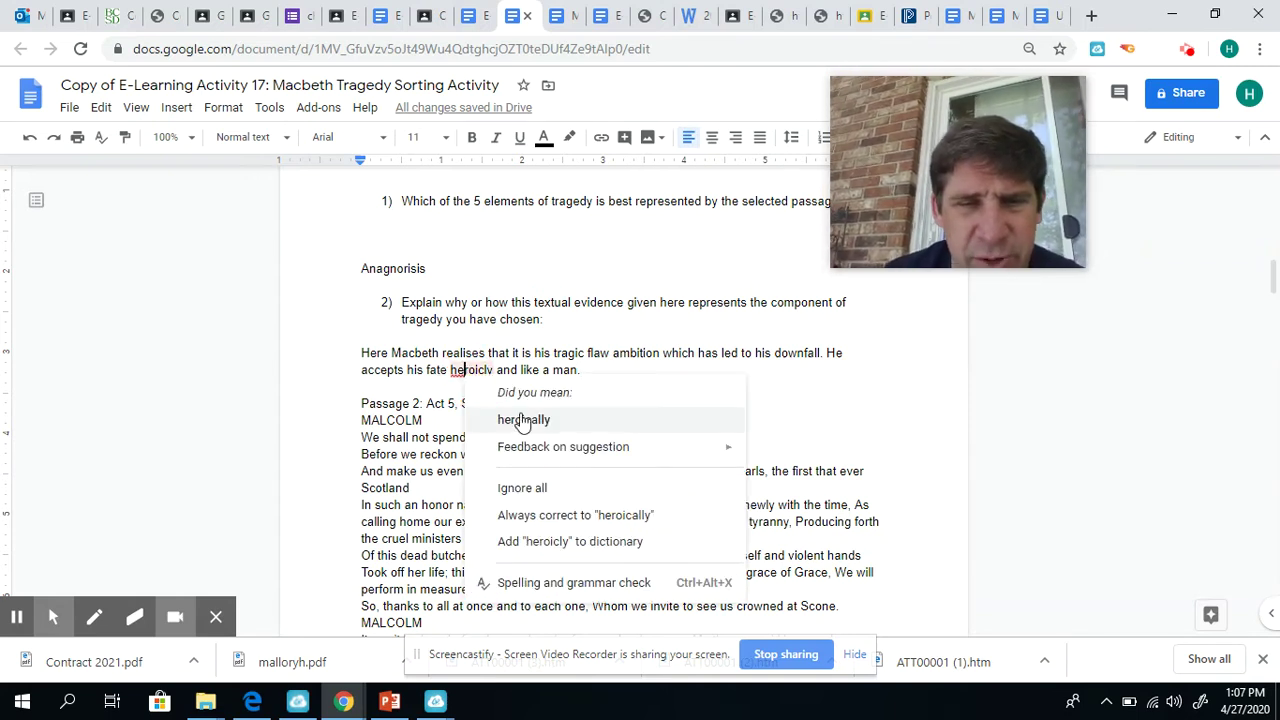
pyautogui.click(515, 419)
pyautogui.click(659, 377)
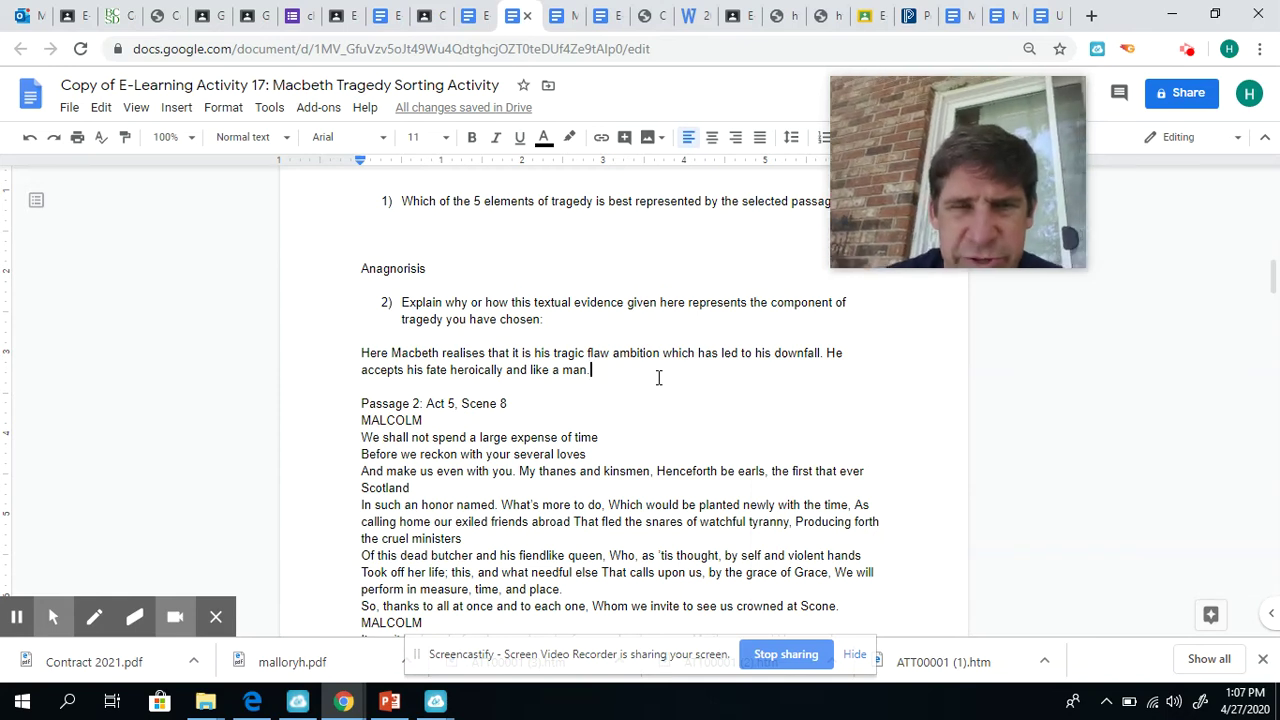
# Step: Read Passage 2 with Malcolm's speech and enter "Restoration of Social Order" as the answer to question 3
pyautogui.moveTo(1026, 233)
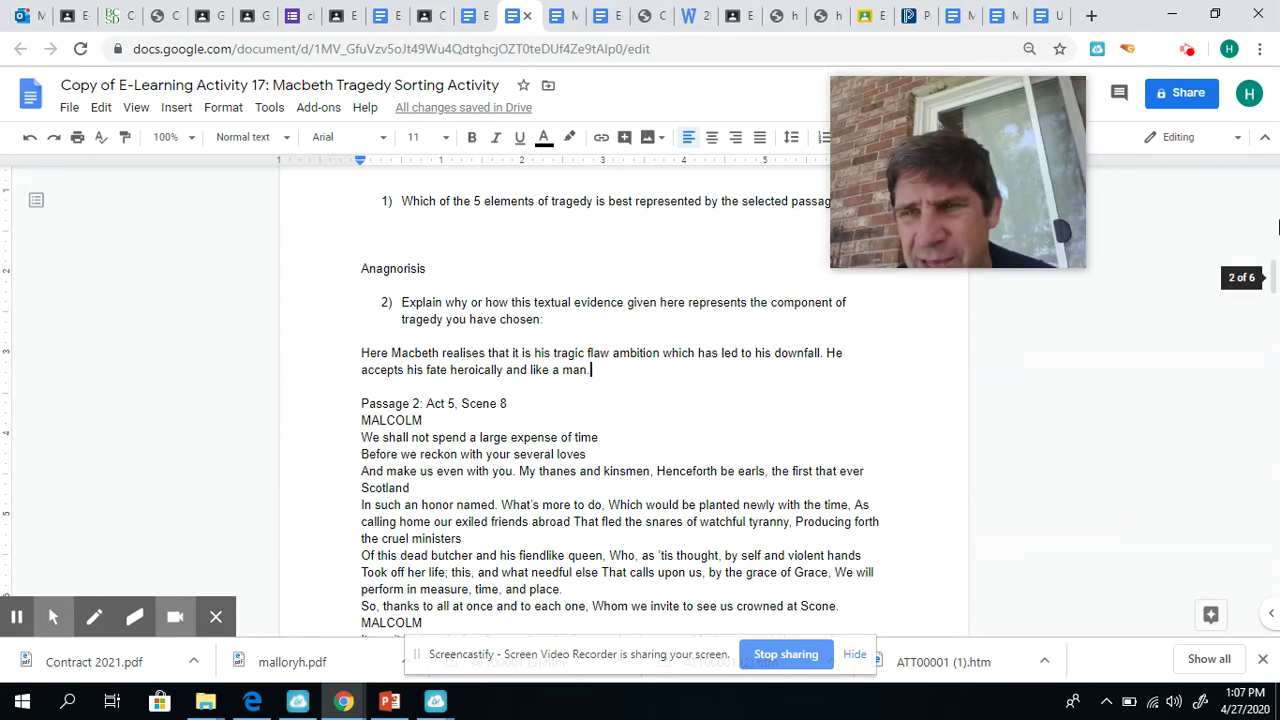
pyautogui.click(1275, 285)
pyautogui.moveTo(1275, 285); pyautogui.dragTo(1275, 303)
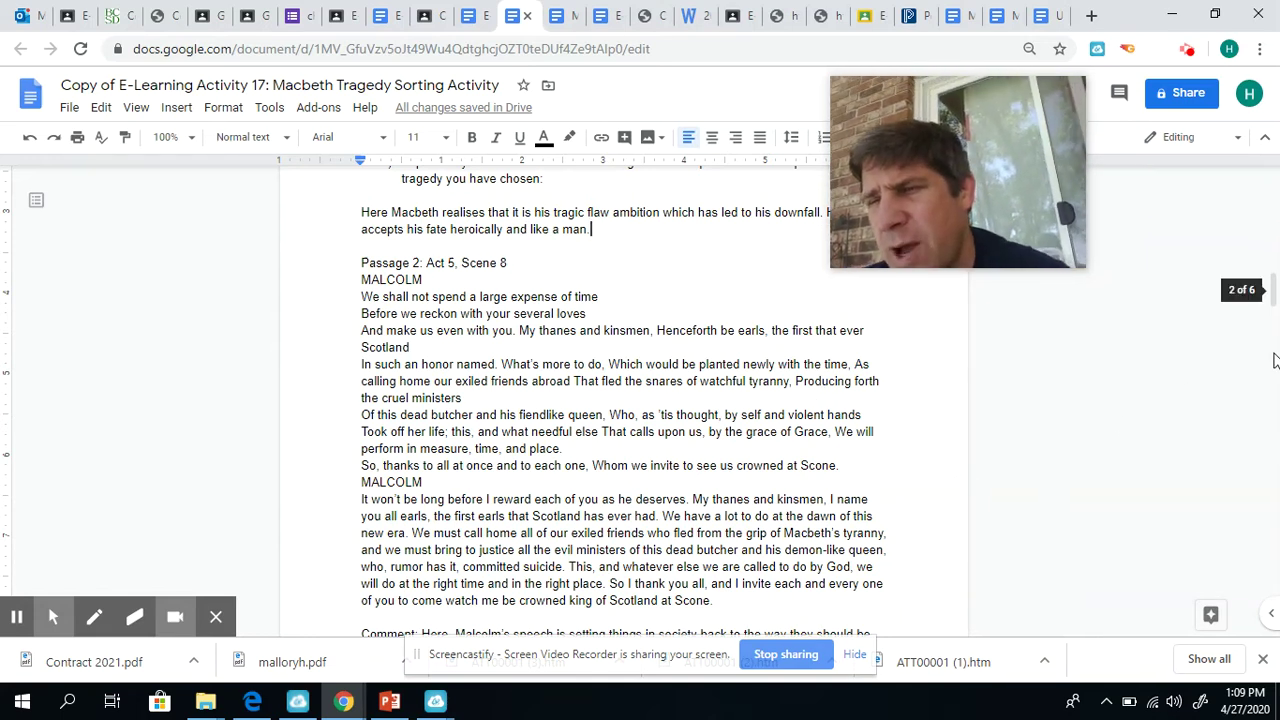
pyautogui.moveTo(1275, 280); pyautogui.dragTo(1275, 303)
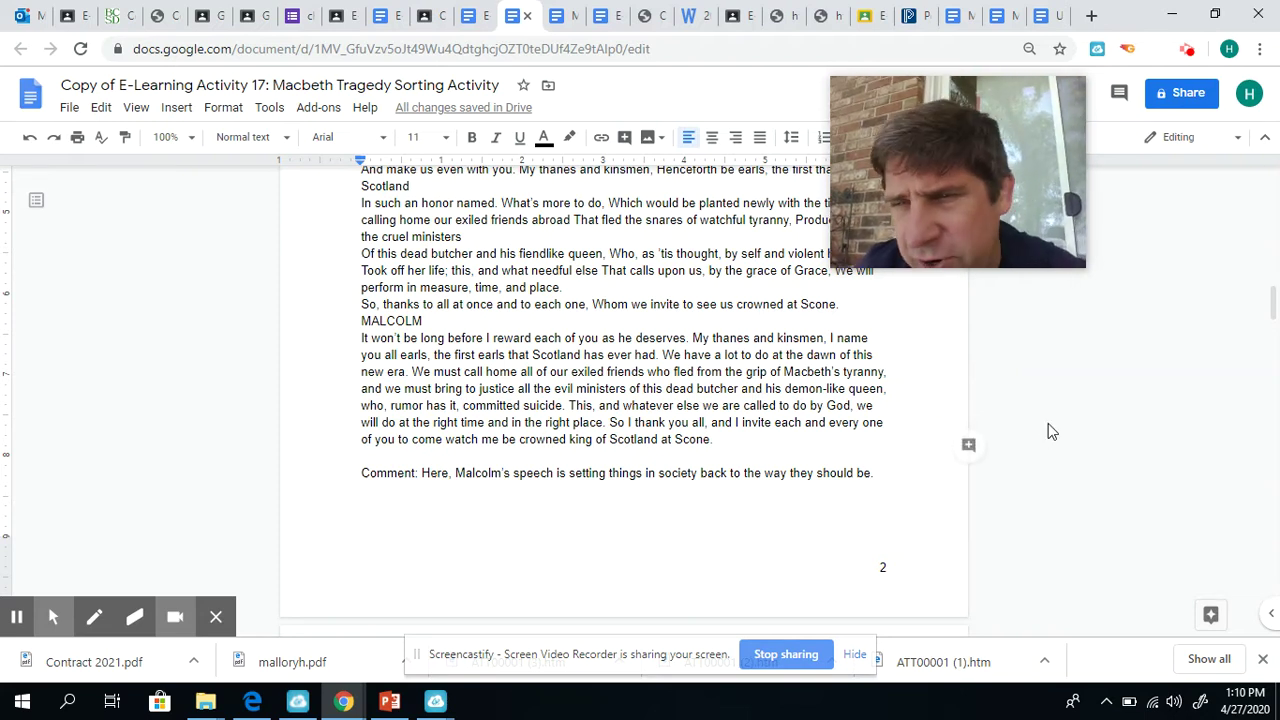
pyautogui.moveTo(1275, 310); pyautogui.dragTo(1275, 331)
pyautogui.click(363, 428)
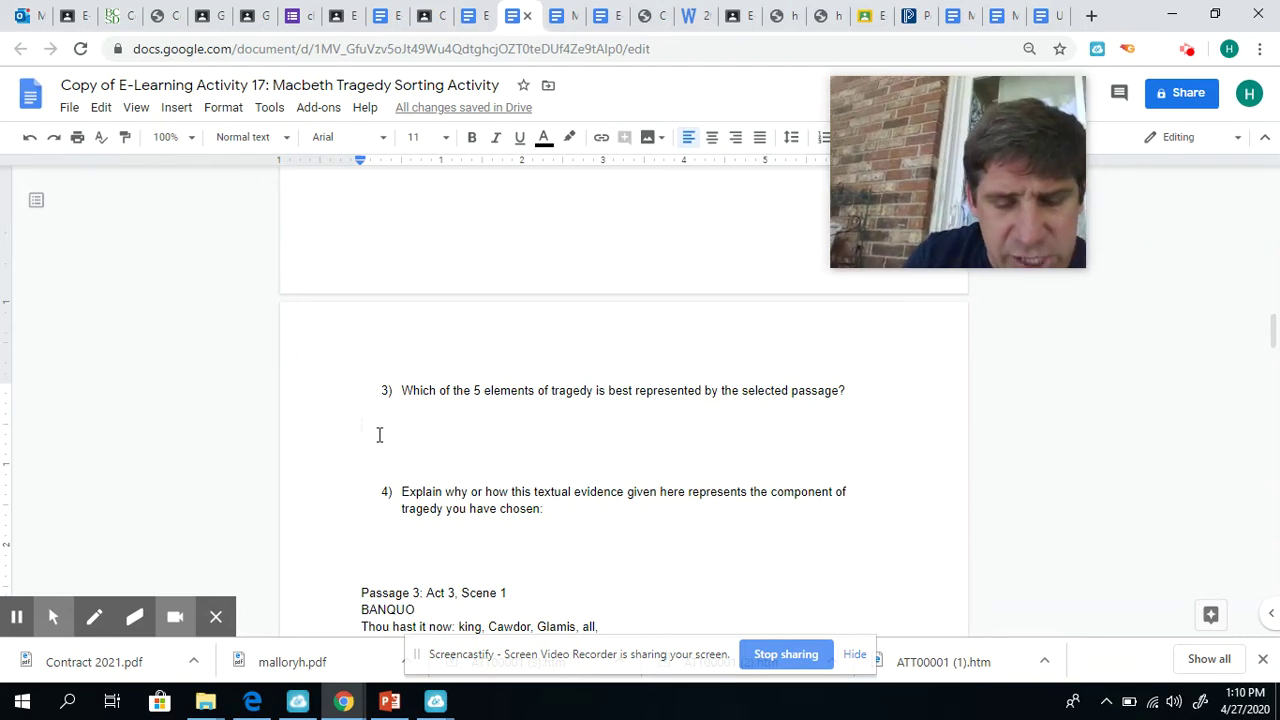
pyautogui.write('Restorsa')
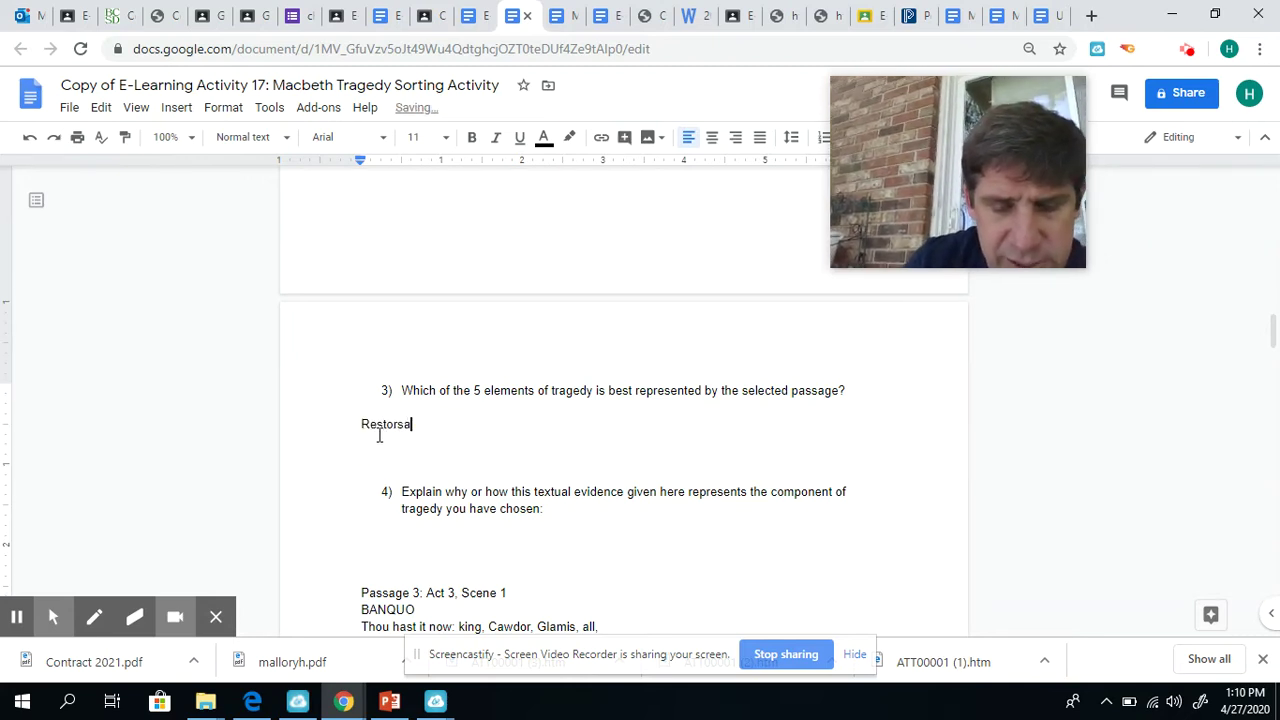
pyautogui.press('BackSpace')
pyautogui.press('BackSpace')
pyautogui.press('BackSpace')
pyautogui.write('ra')
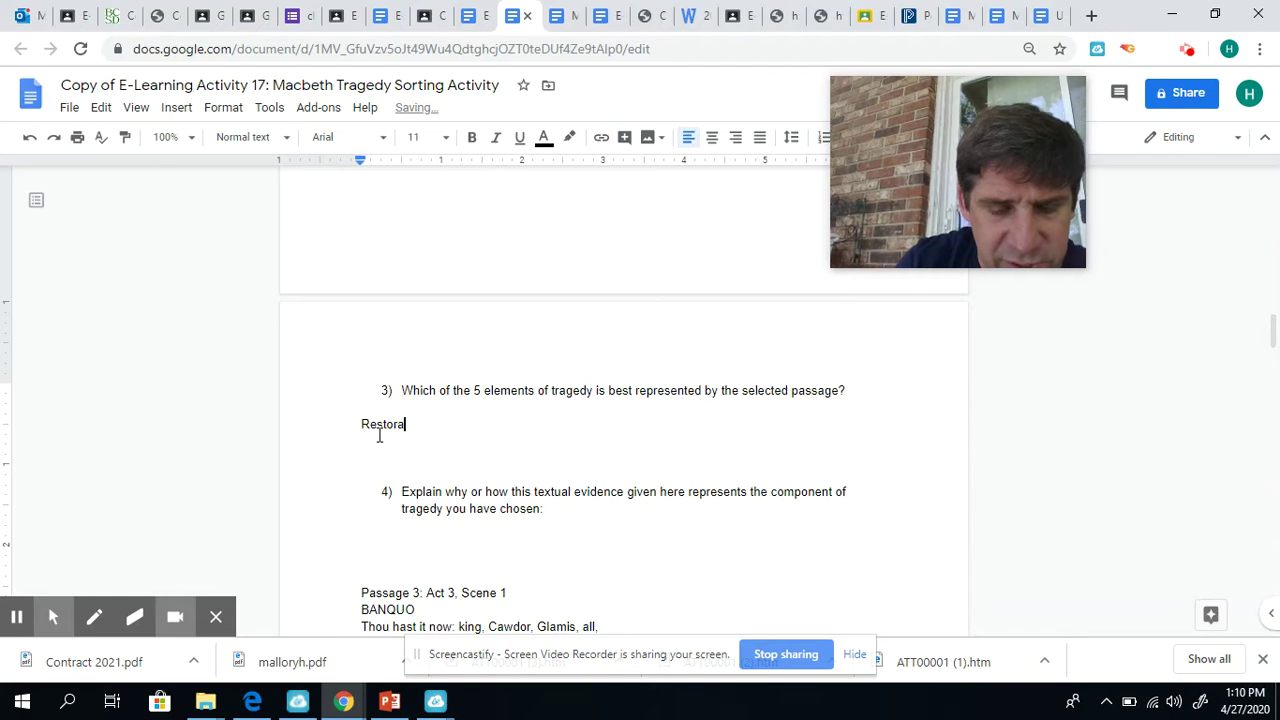
pyautogui.write('tion of S')
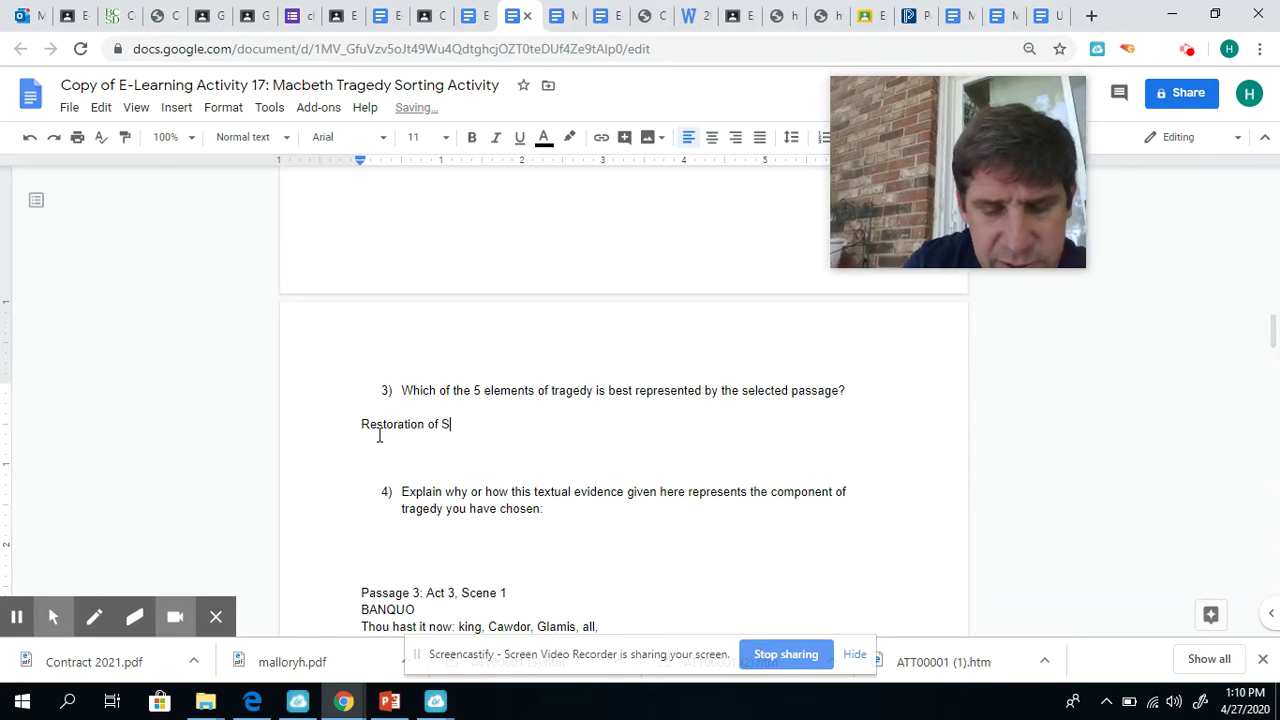
pyautogui.write('oci')
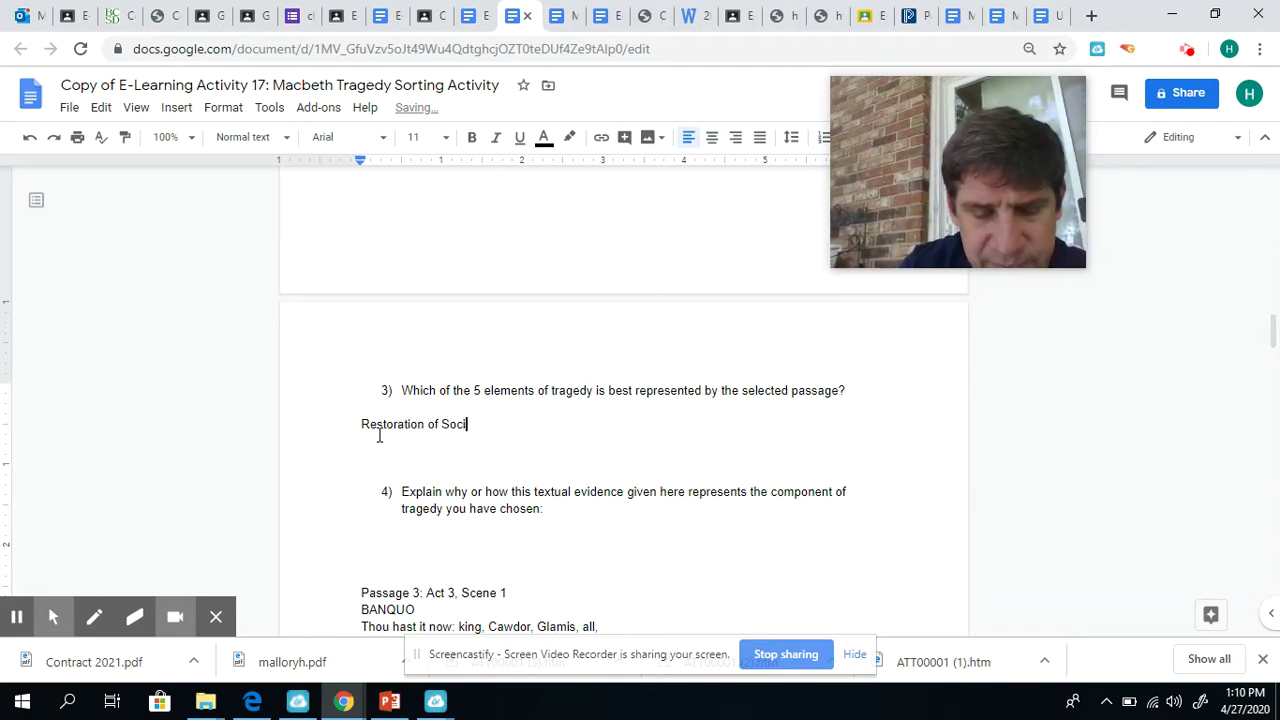
pyautogui.write('al Order')
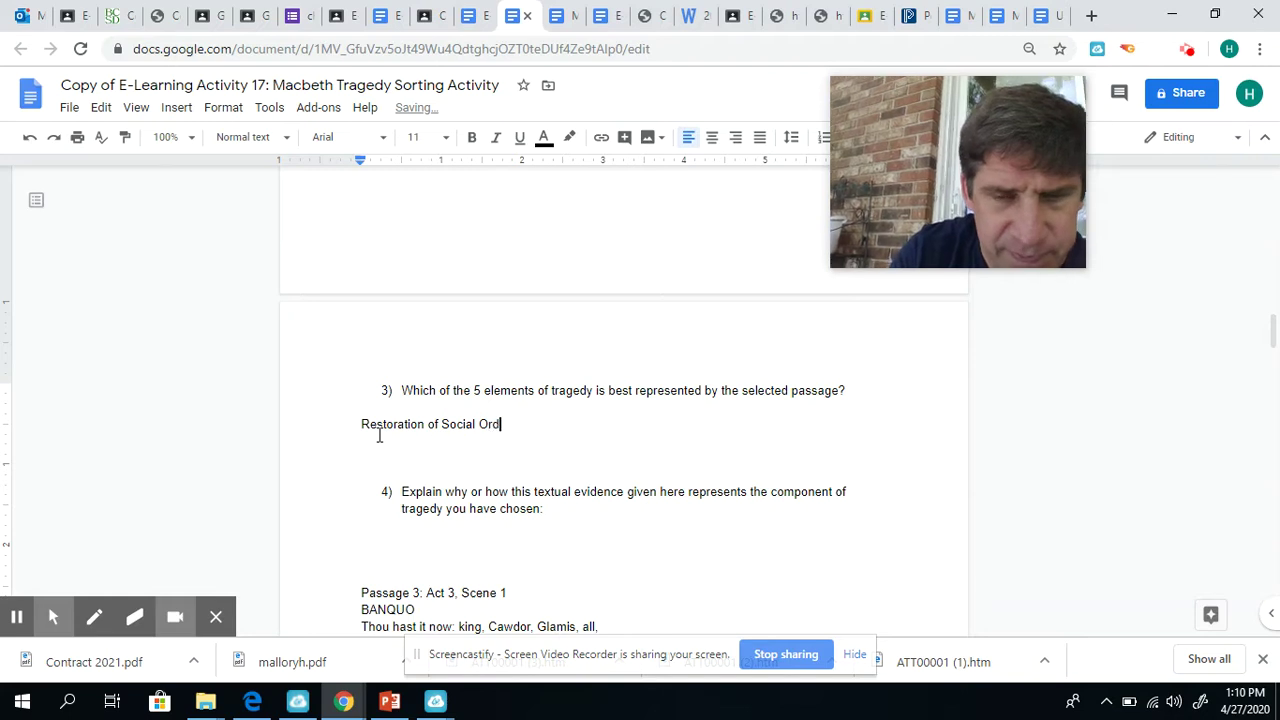
# Step: Begin the answer to question 4 with "Here Malcolm is returning things to the way they were before Macbeth commited his crimes and"
pyautogui.click(529, 552)
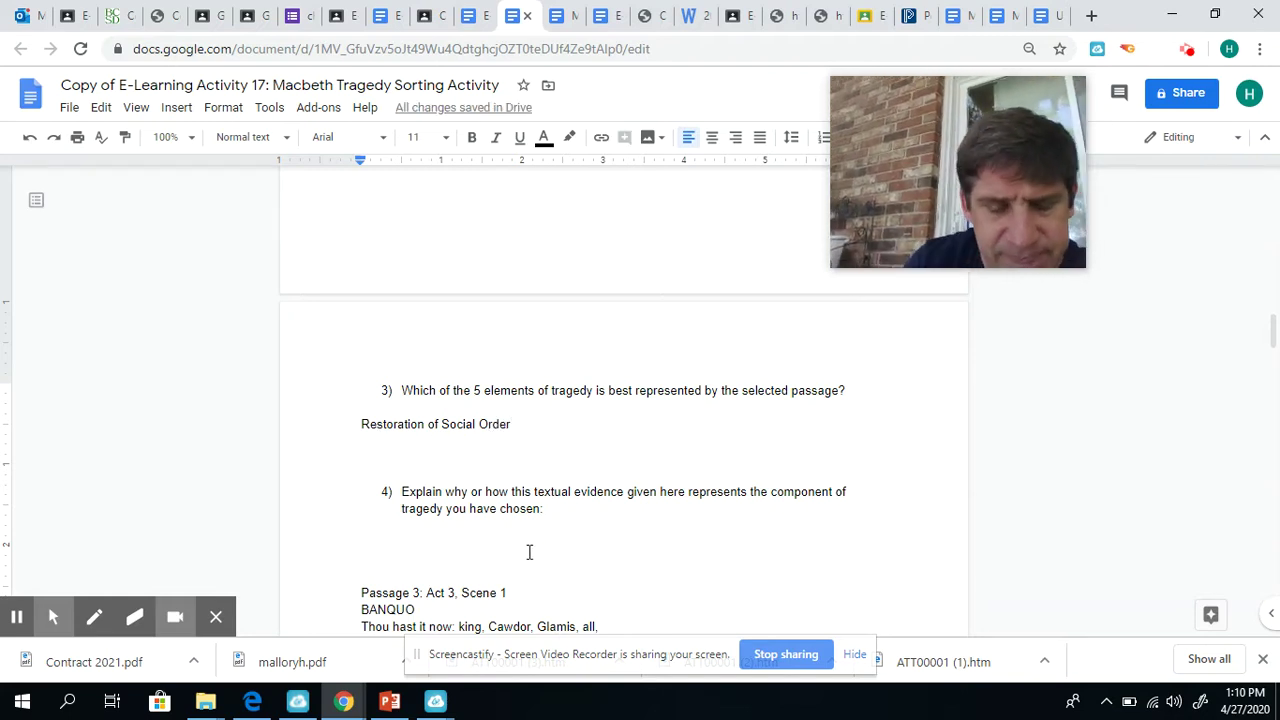
pyautogui.write('Gere')
pyautogui.press('BackSpace')
pyautogui.press('BackSpace')
pyautogui.press('BackSpace')
pyautogui.press('BackSpace')
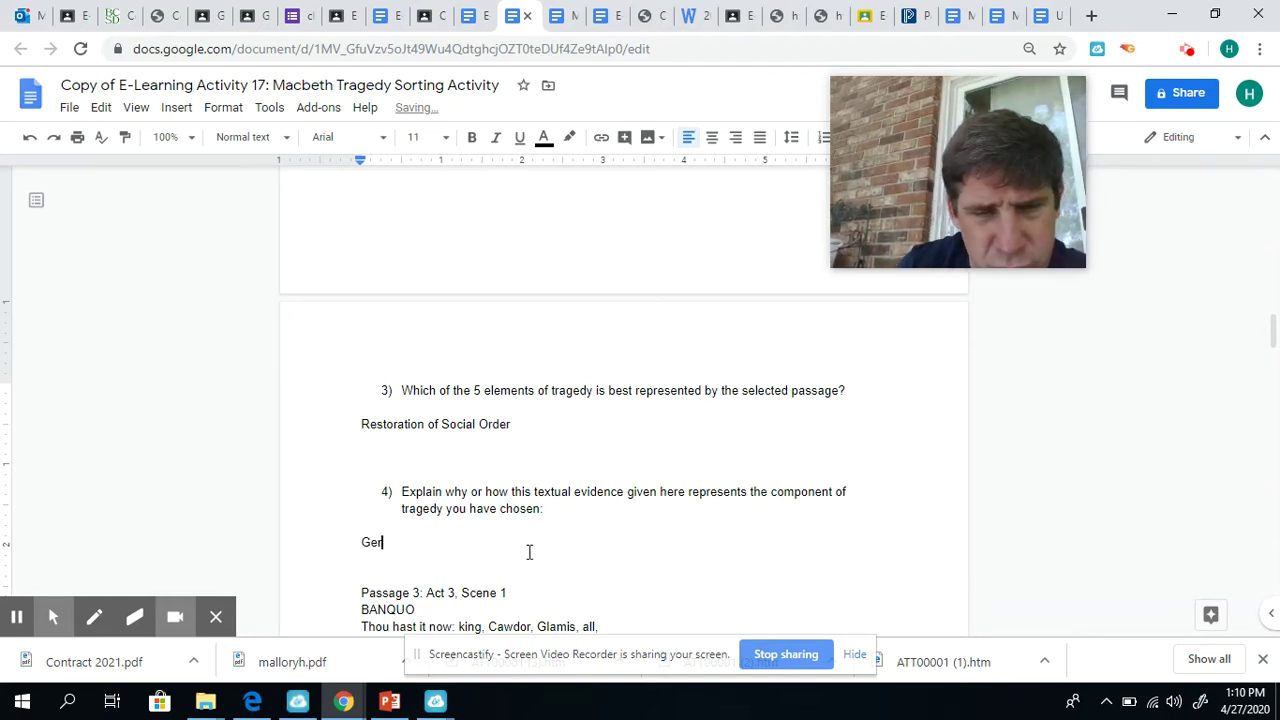
pyautogui.write('Here')
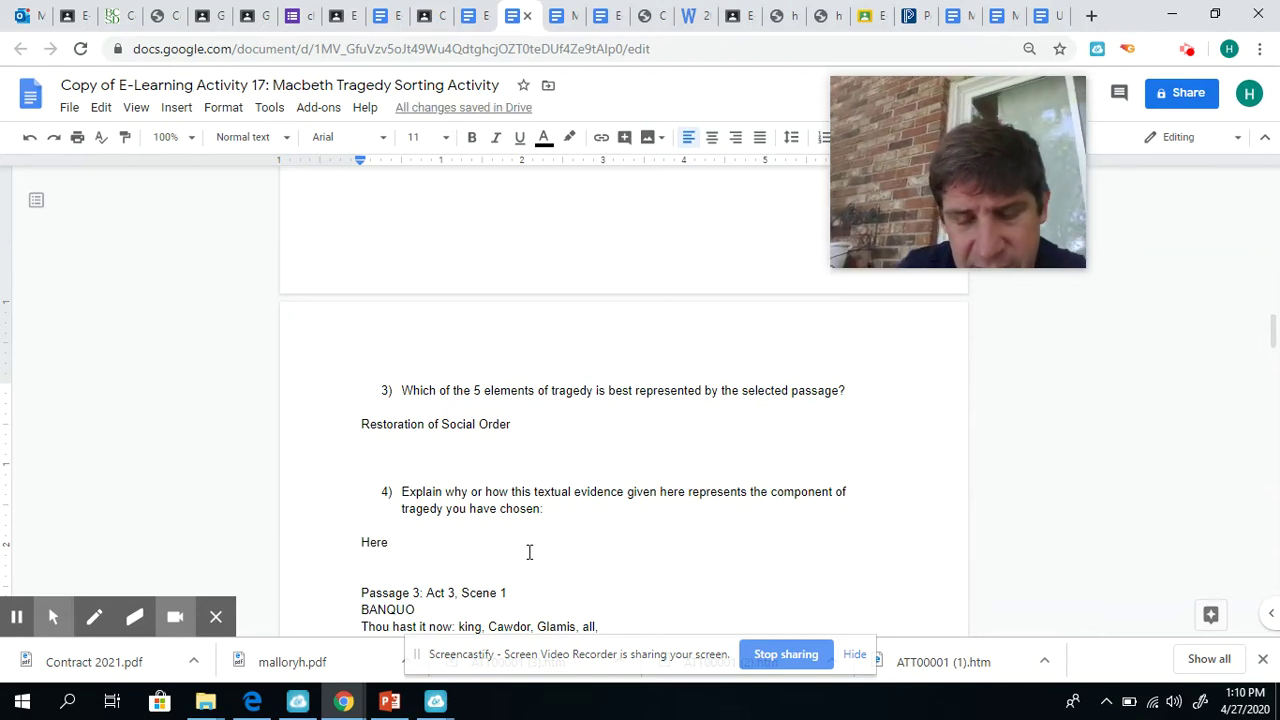
pyautogui.write(' Malc')
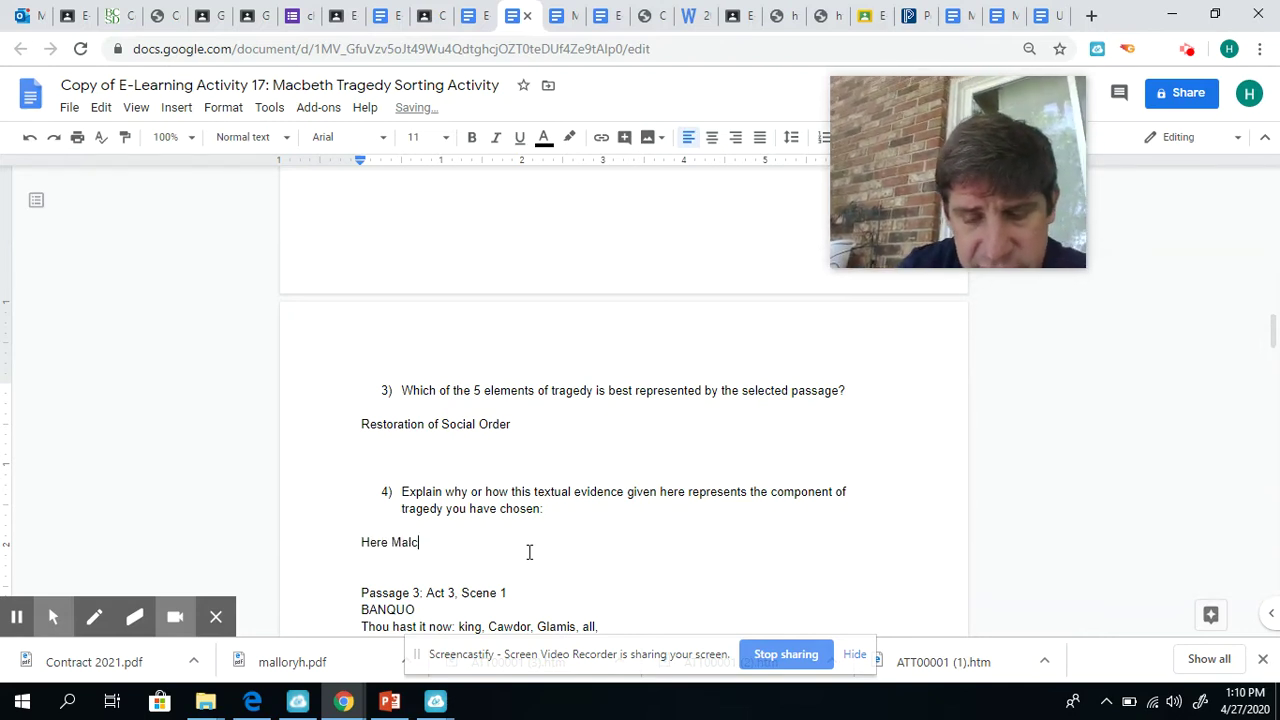
pyautogui.write('o')
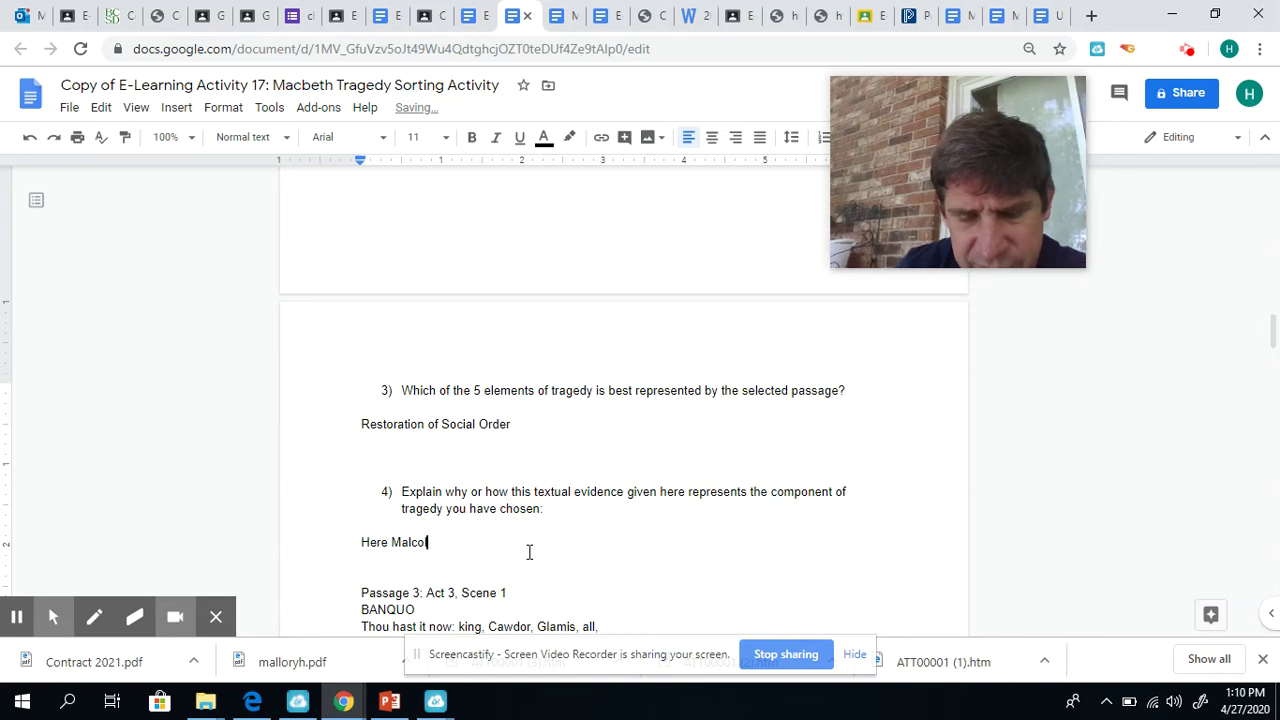
pyautogui.write('lm is retu')
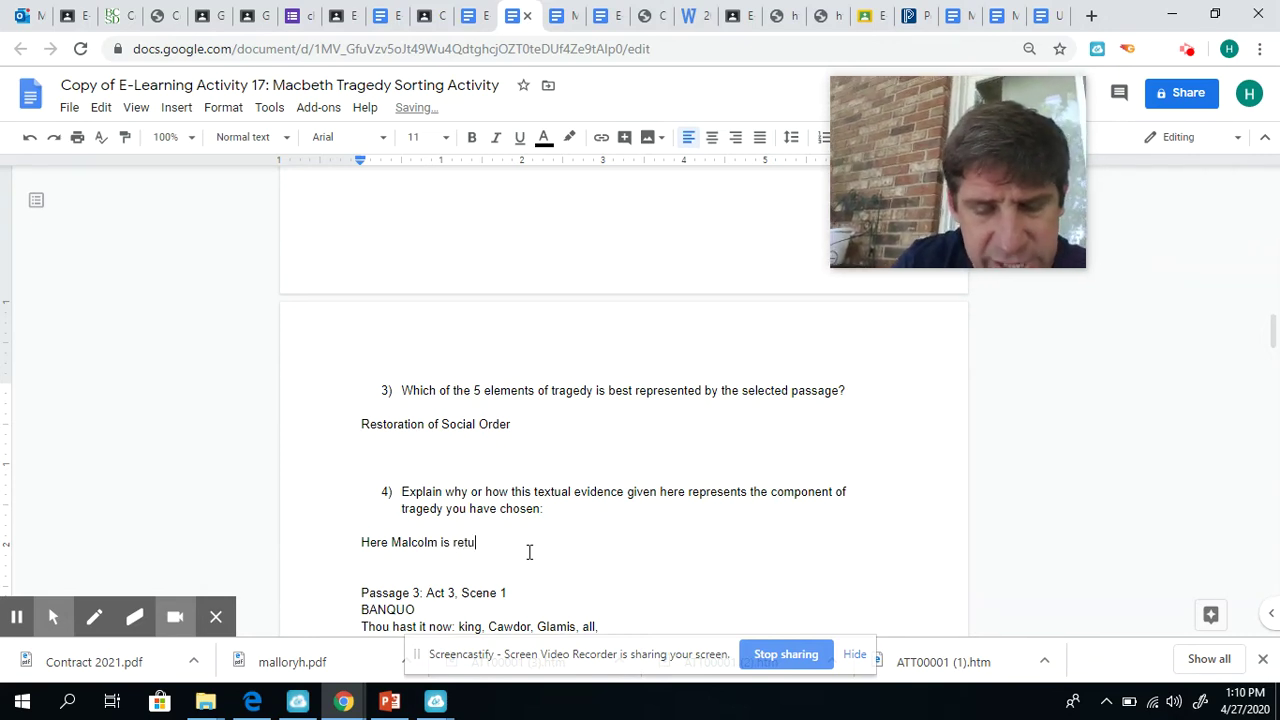
pyautogui.write('rning th')
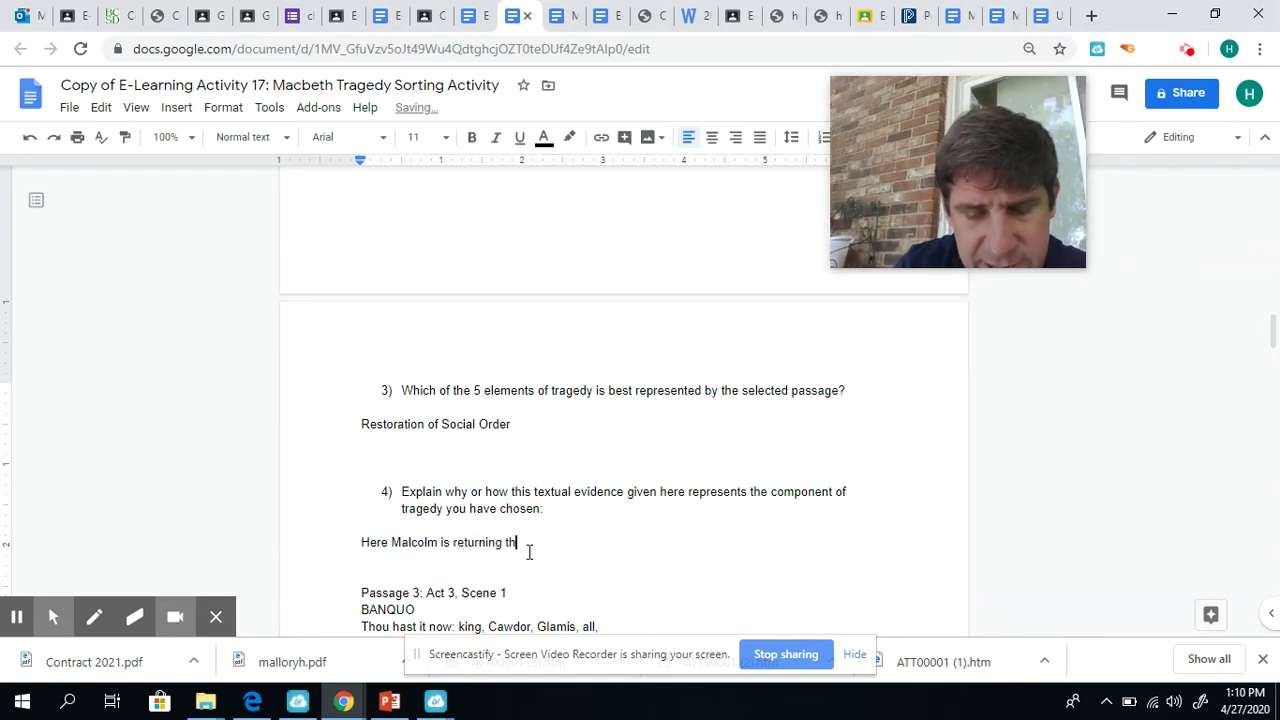
pyautogui.write('ings to th')
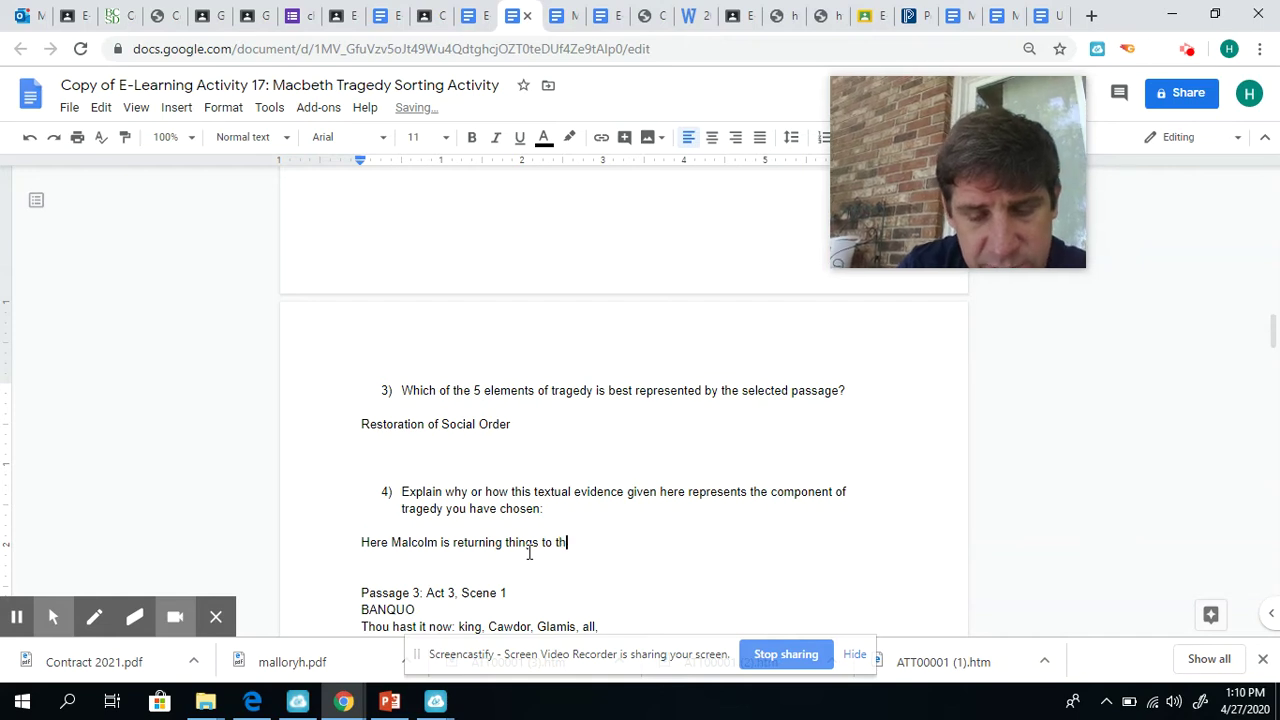
pyautogui.write('e way the')
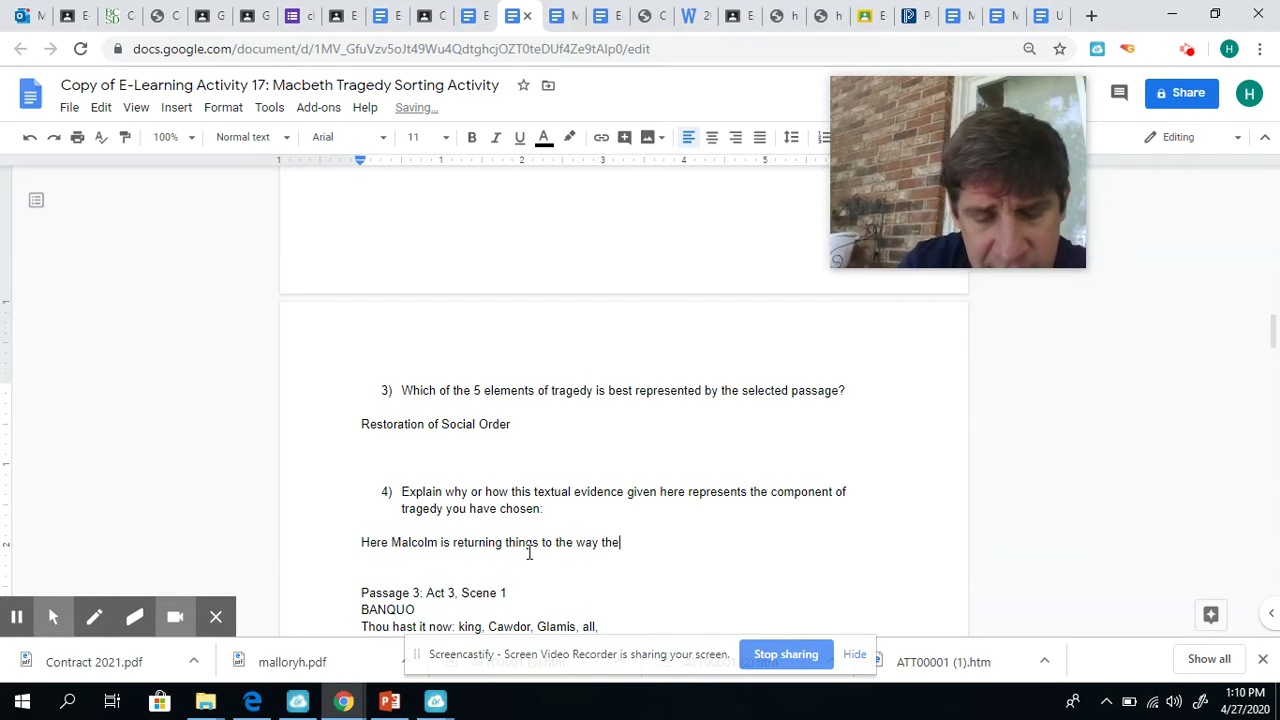
pyautogui.write('y were bef')
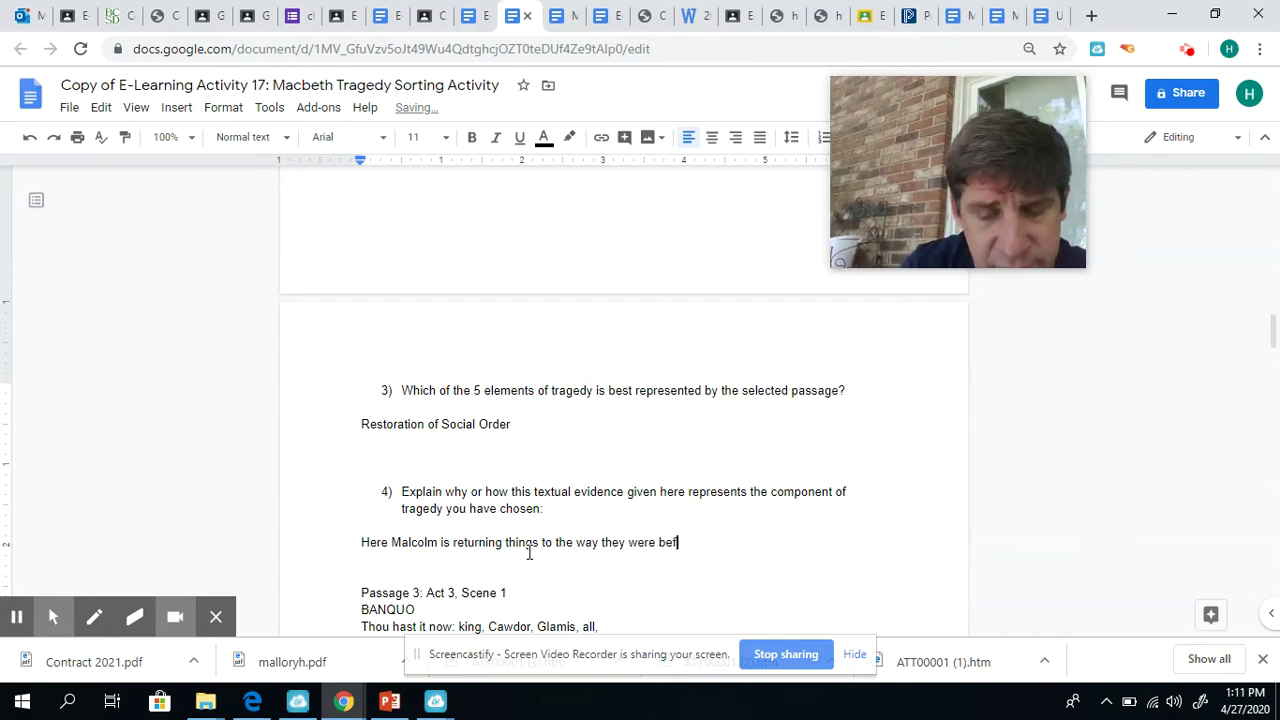
pyautogui.write('ore Ma')
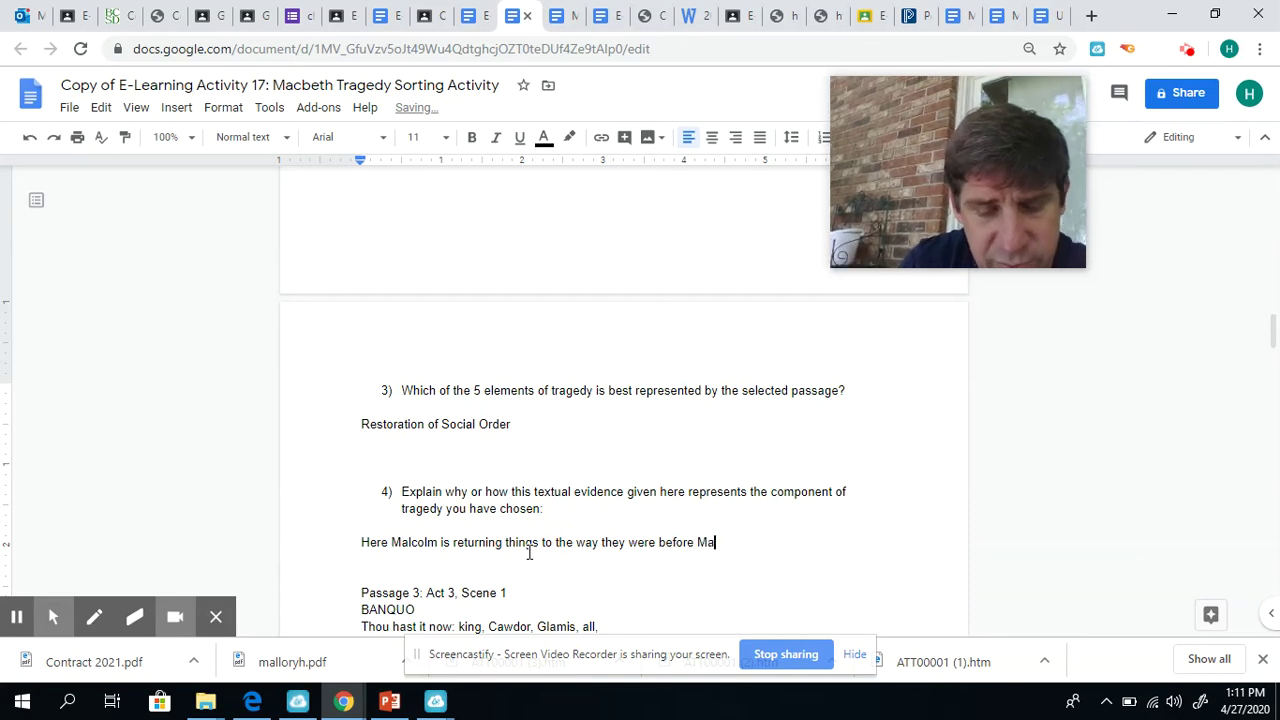
pyautogui.write('cbeth commited')
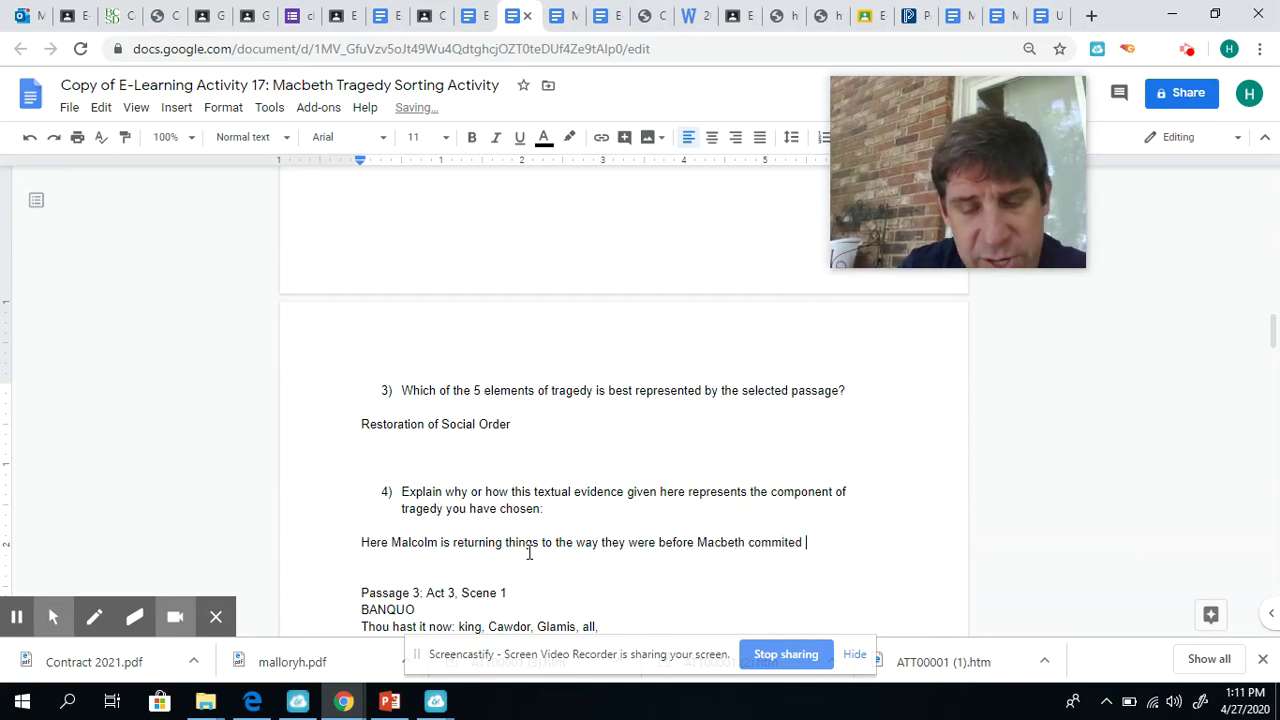
pyautogui.write(' his')
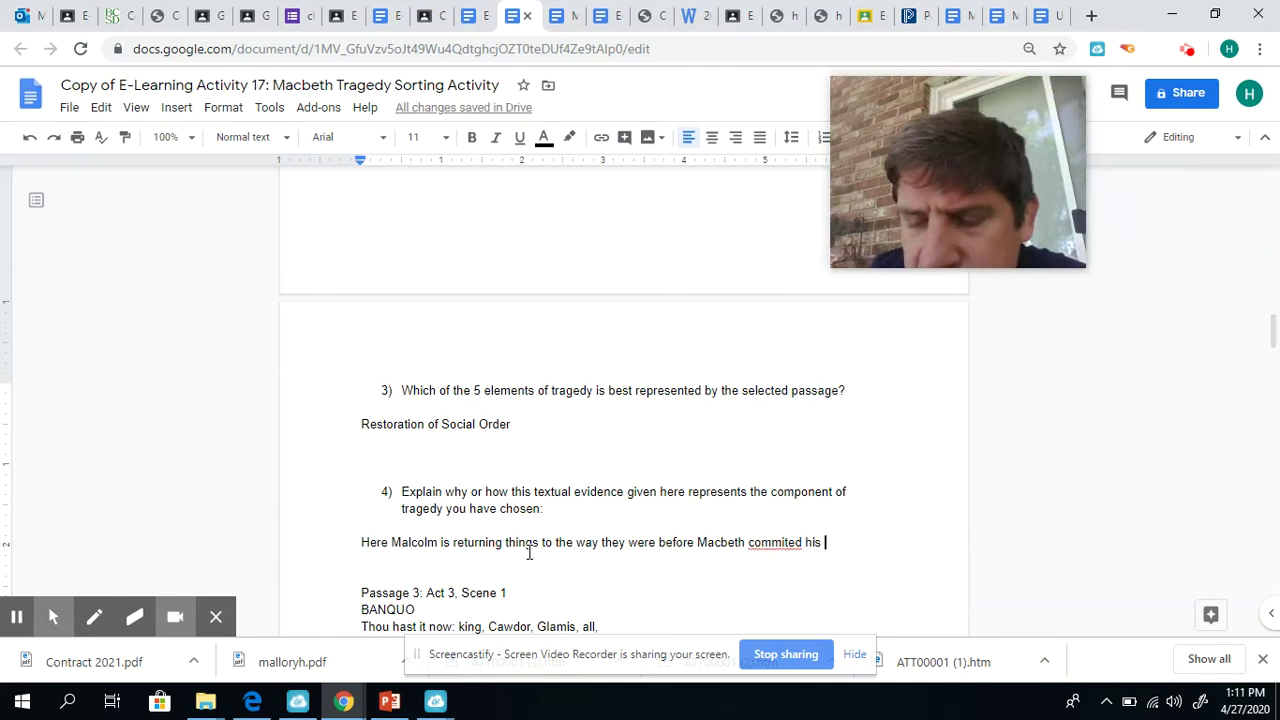
pyautogui.write(' cri')
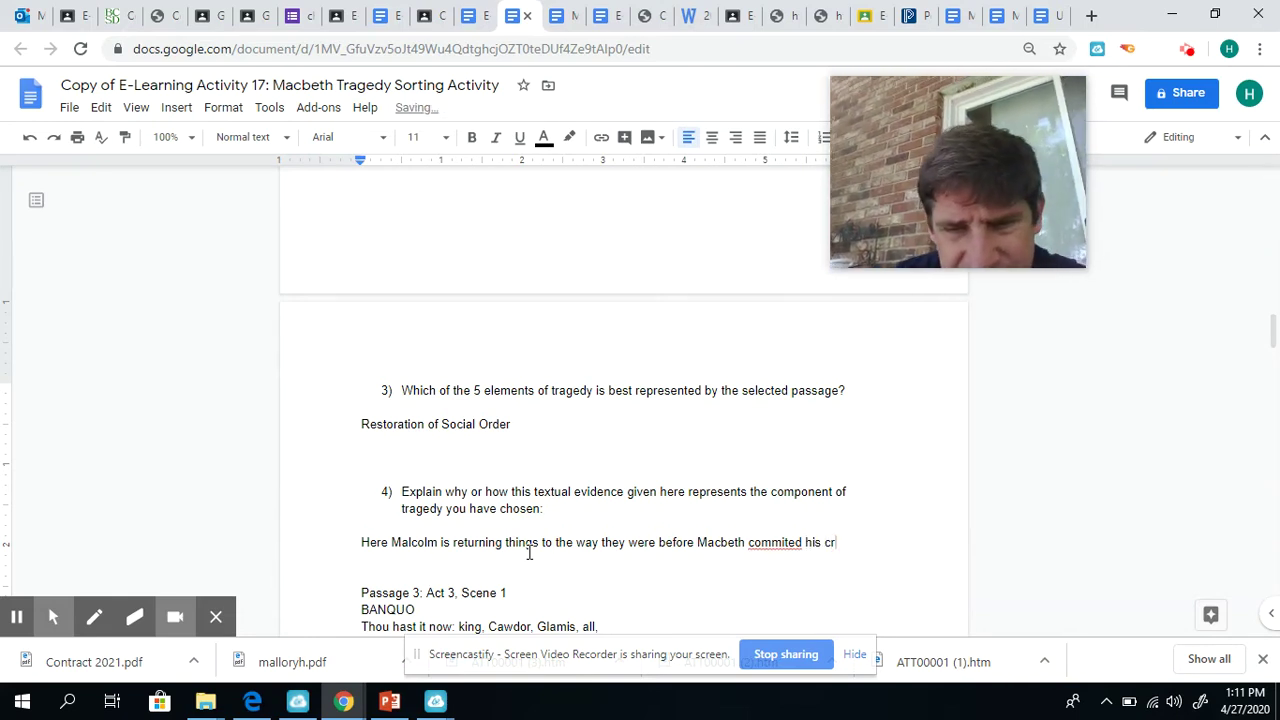
pyautogui.write('mes and')
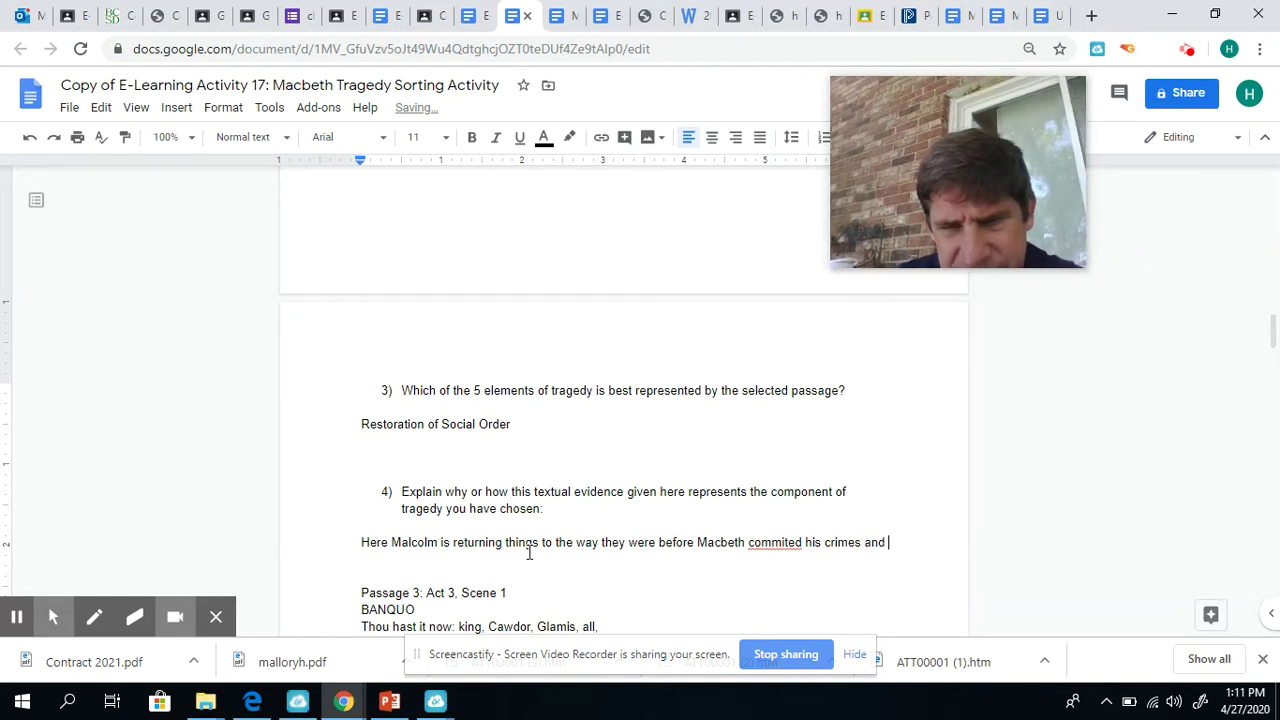
# Step: Correct "commited" to "committed" in the question 4 answer and end its sentence with "disturbed the natural social order."
pyautogui.click(789, 545)
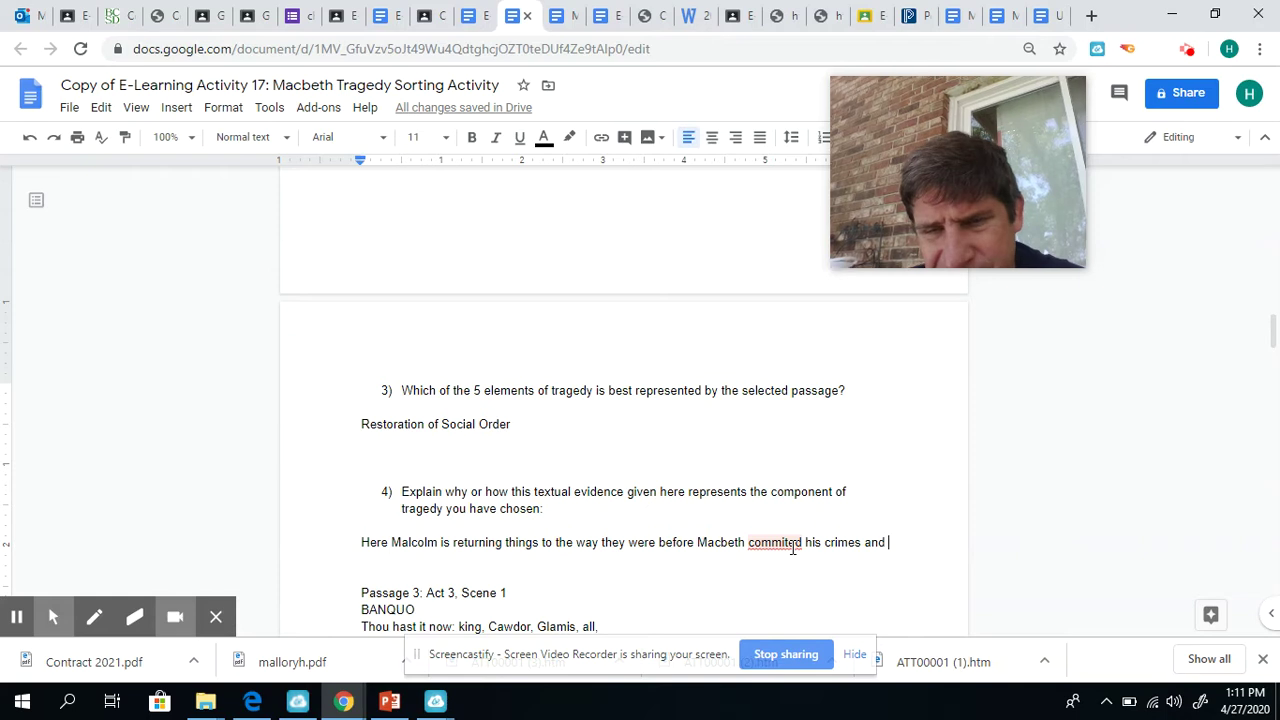
pyautogui.click(786, 519)
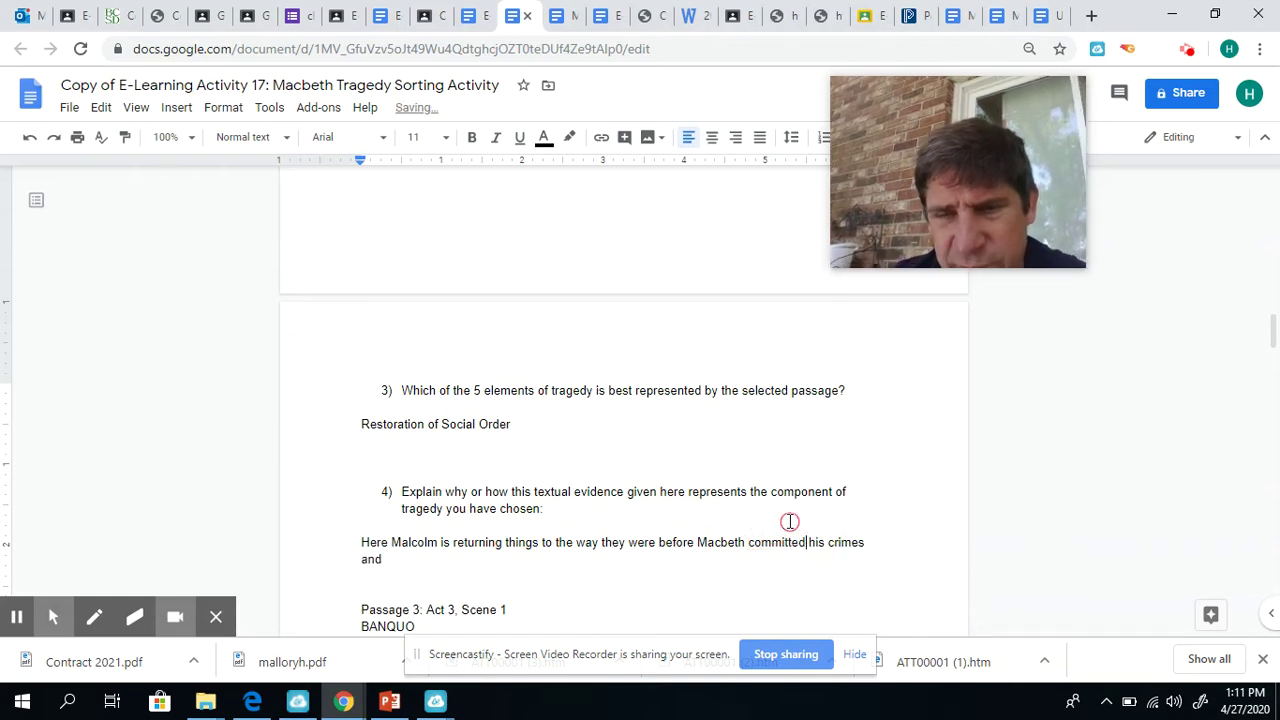
pyautogui.click(394, 562)
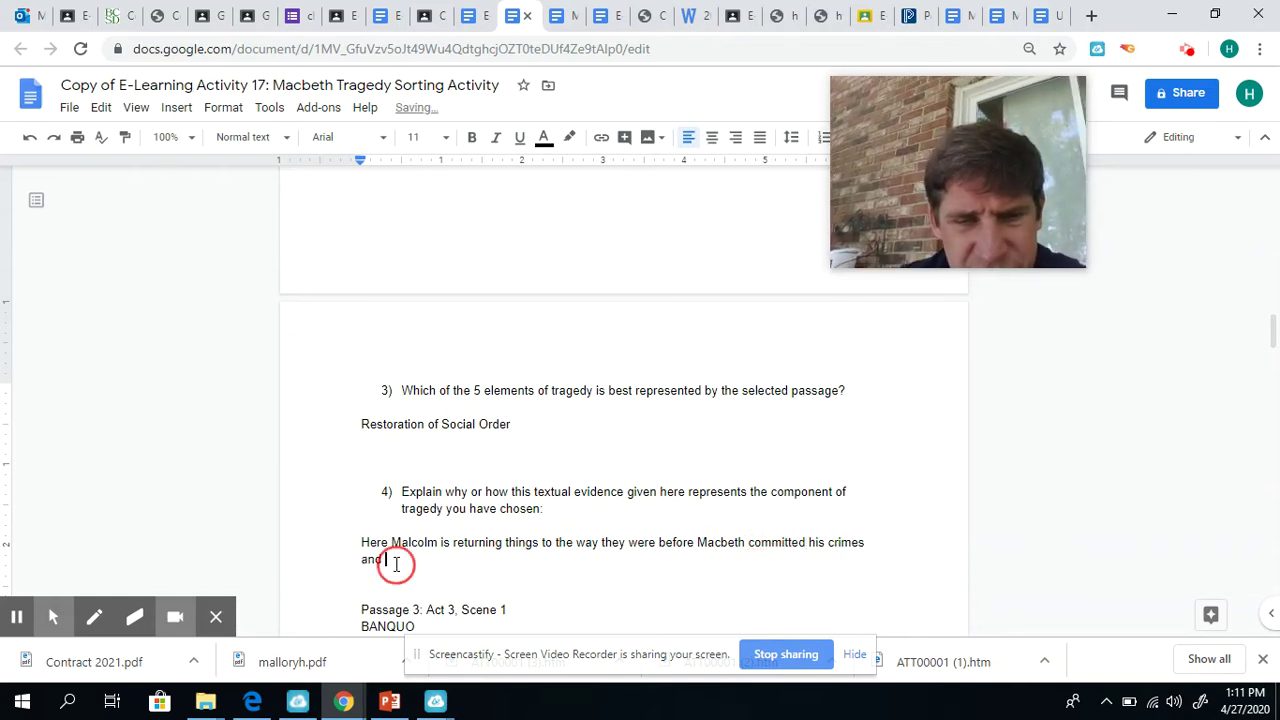
pyautogui.write('di')
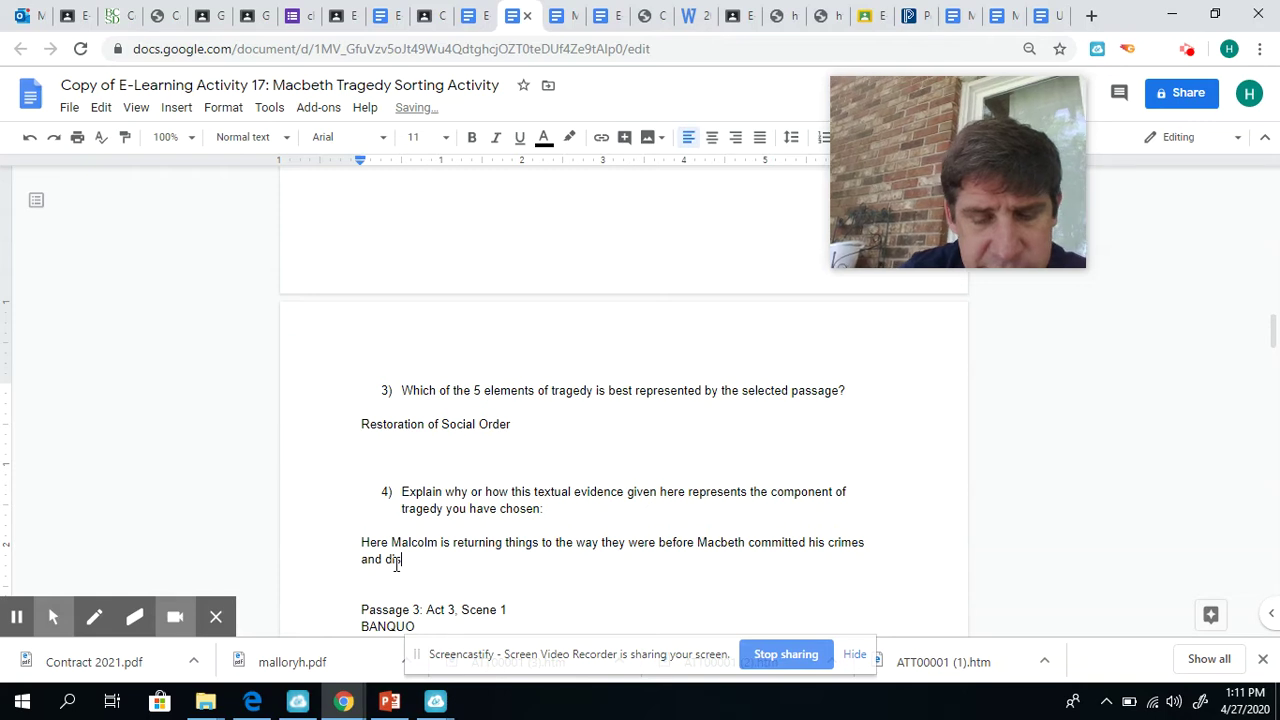
pyautogui.write('sturbed t')
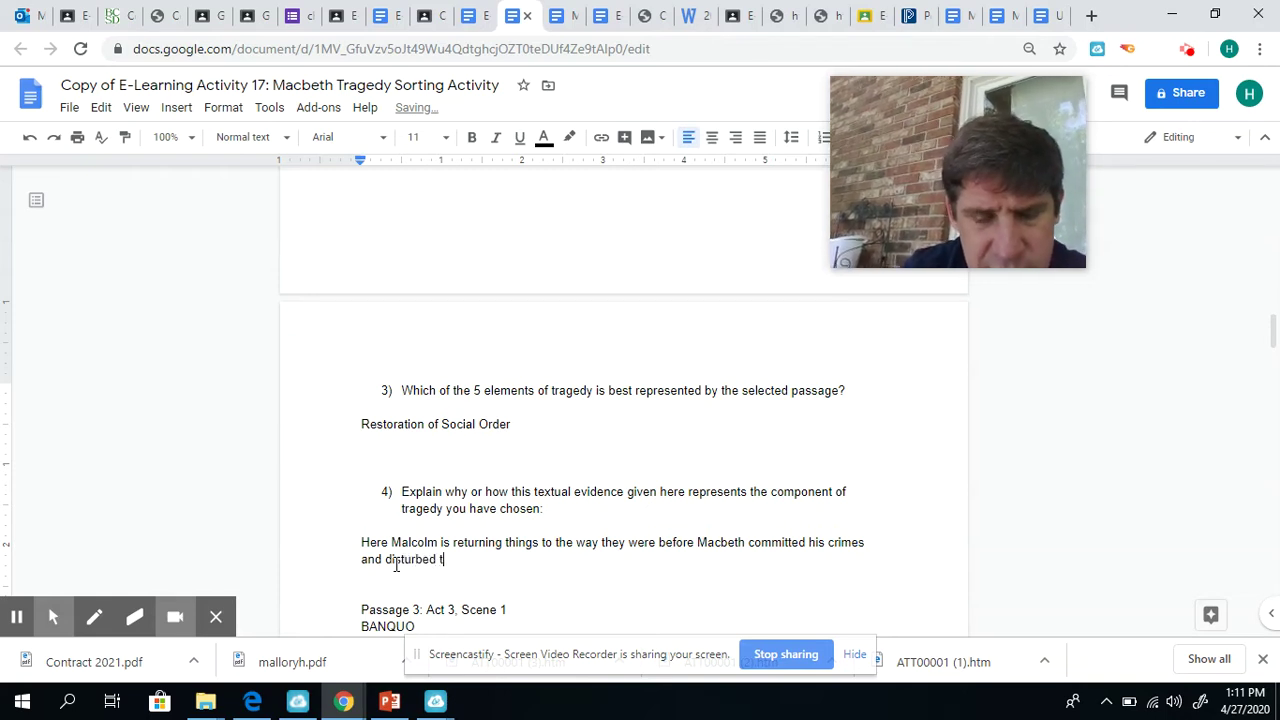
pyautogui.write('he nat')
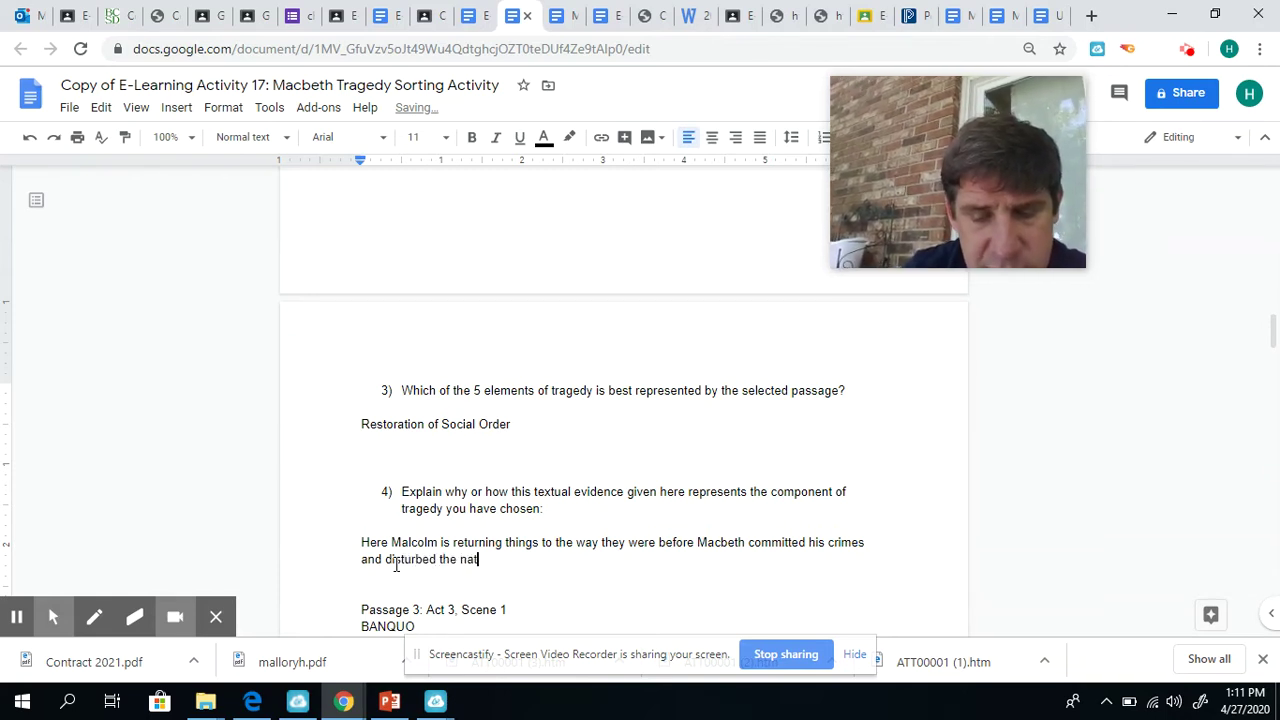
pyautogui.write('ural so')
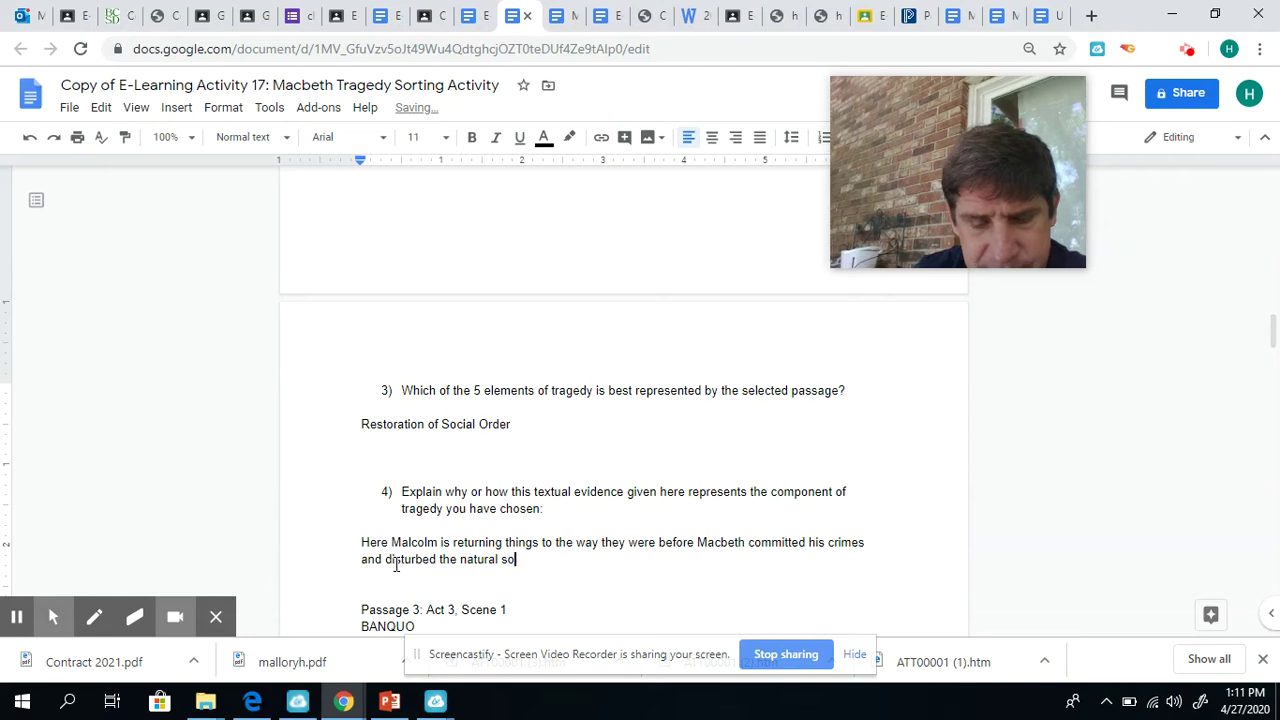
pyautogui.write('cial or')
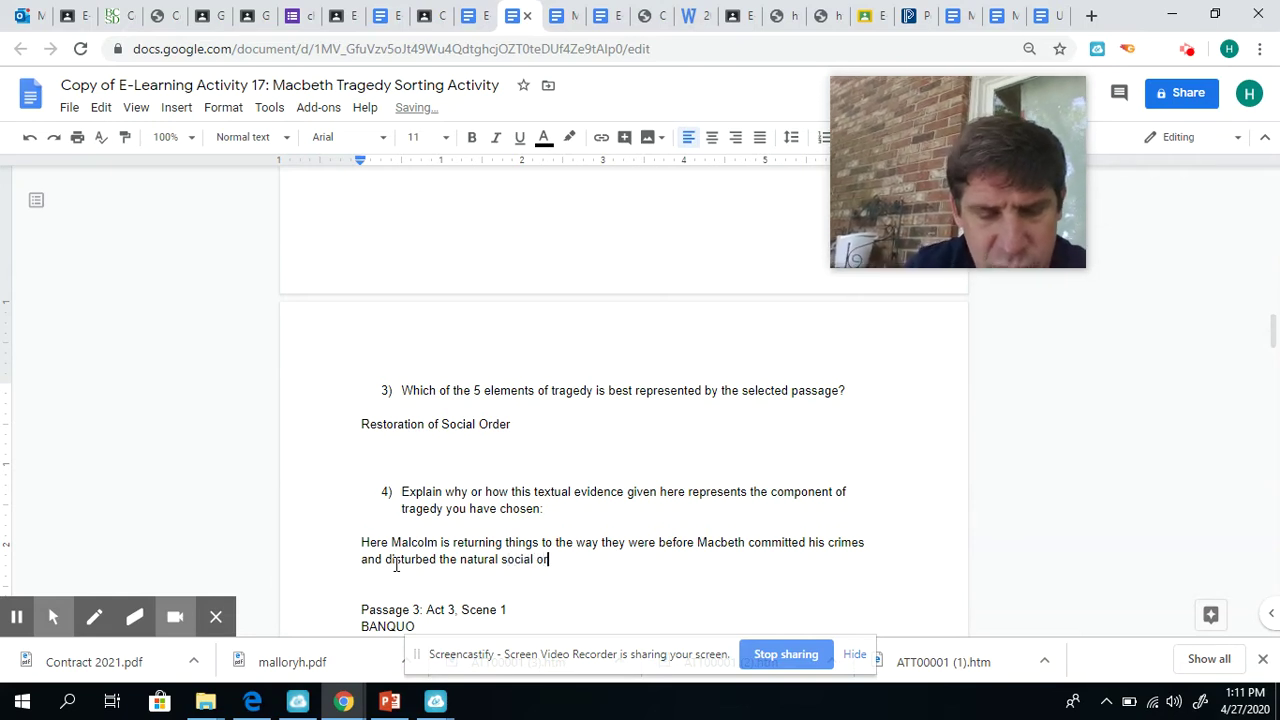
pyautogui.write('der.')
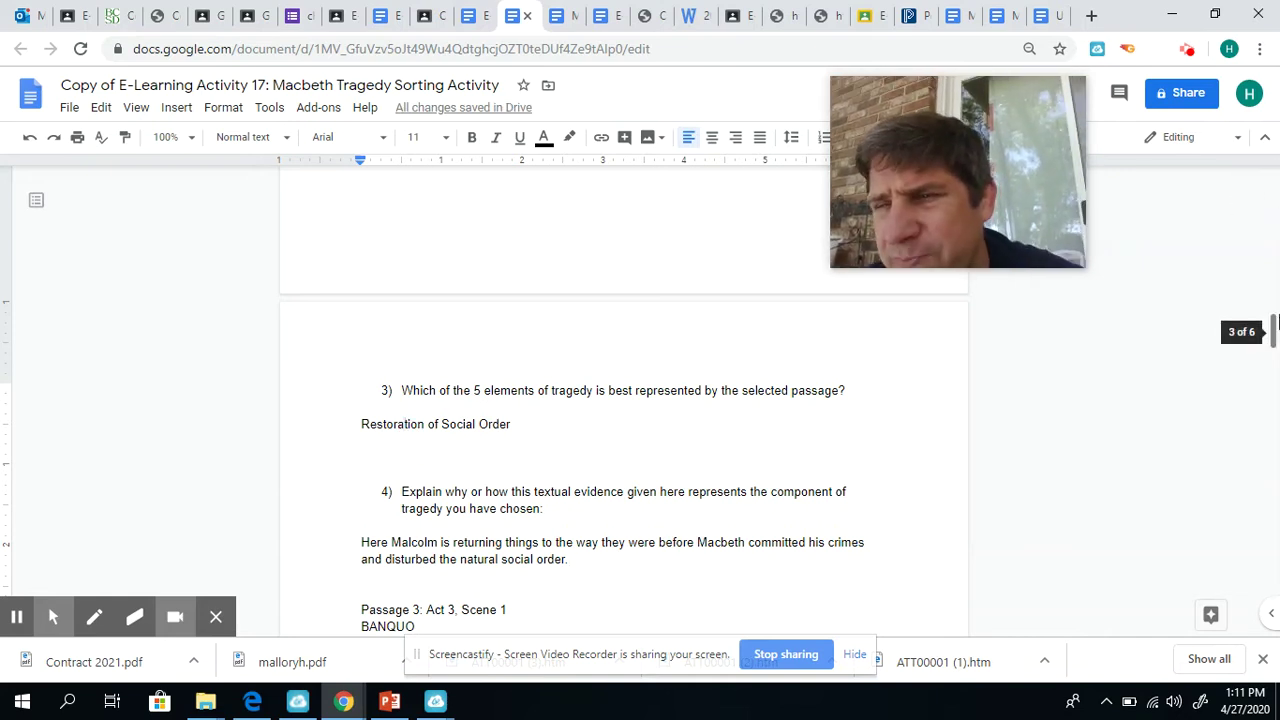
# Step: Read Passage 3 with Banquo's speech and enter "Reversal of Fortune" as the answer to question 5
pyautogui.click(1275, 335)
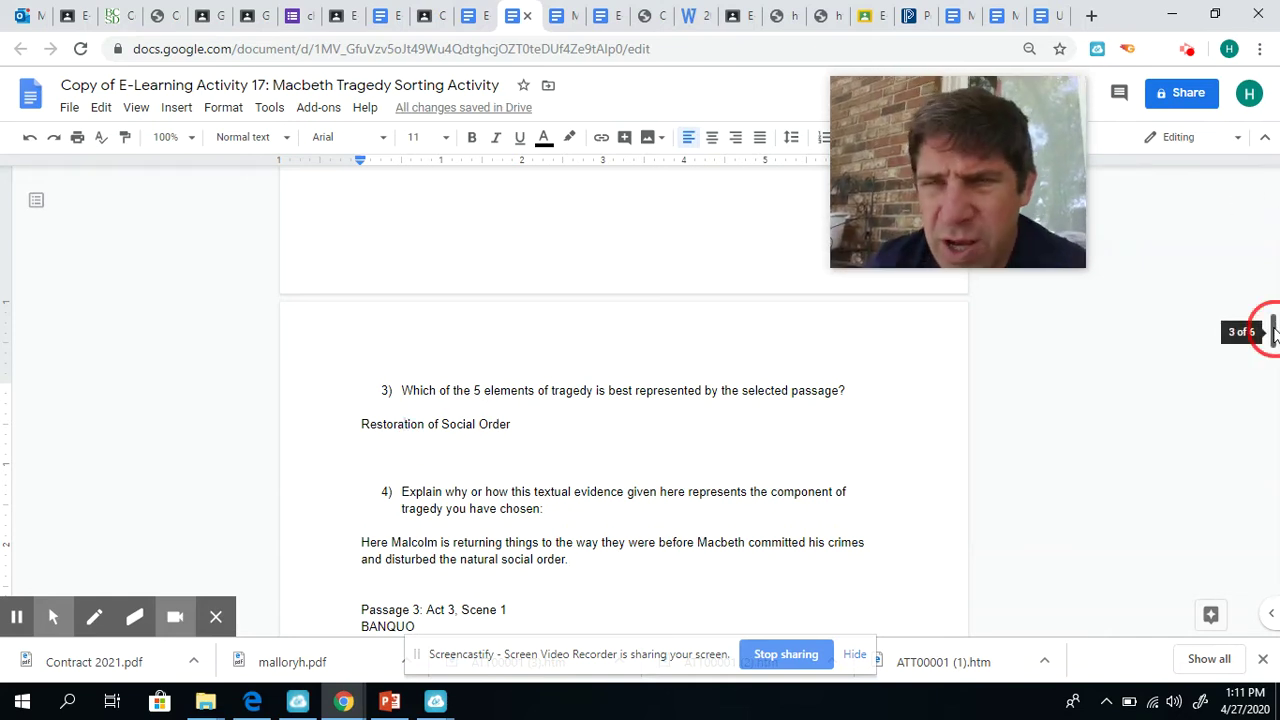
pyautogui.moveTo(1275, 335); pyautogui.dragTo(1275, 370)
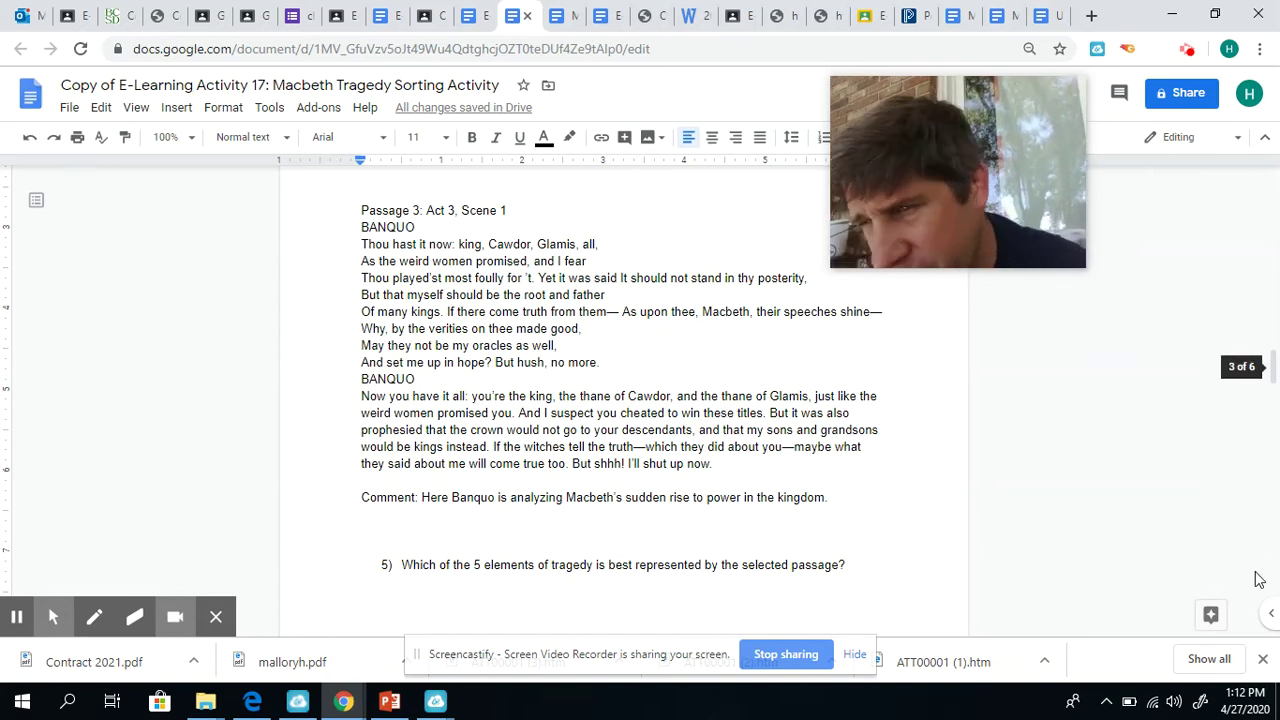
pyautogui.moveTo(1274, 365); pyautogui.dragTo(1274, 386)
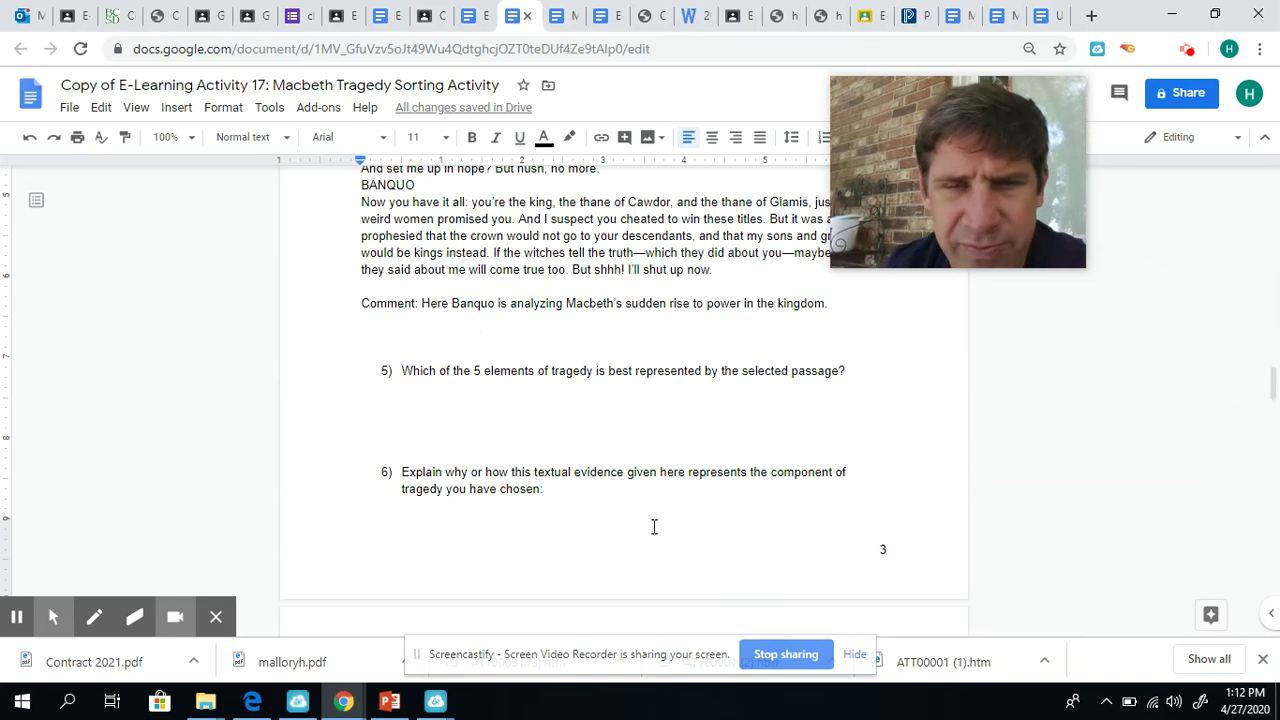
pyautogui.click(383, 420)
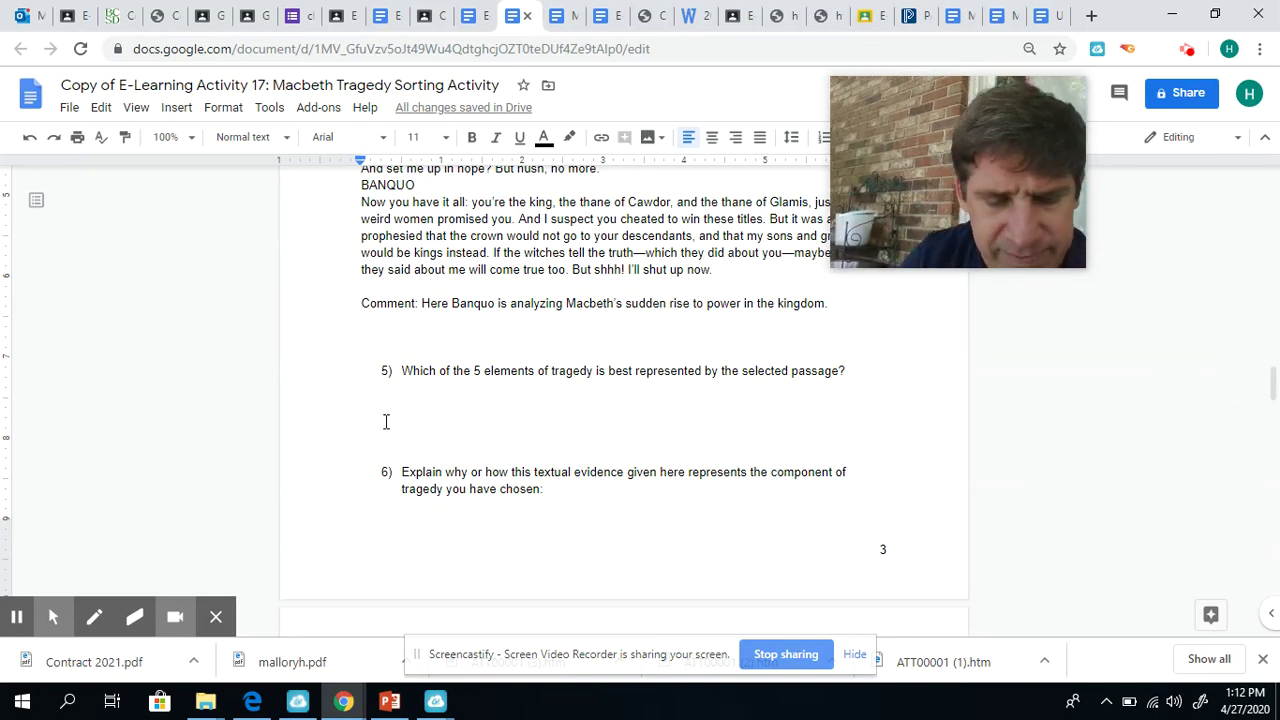
pyautogui.write('Rever')
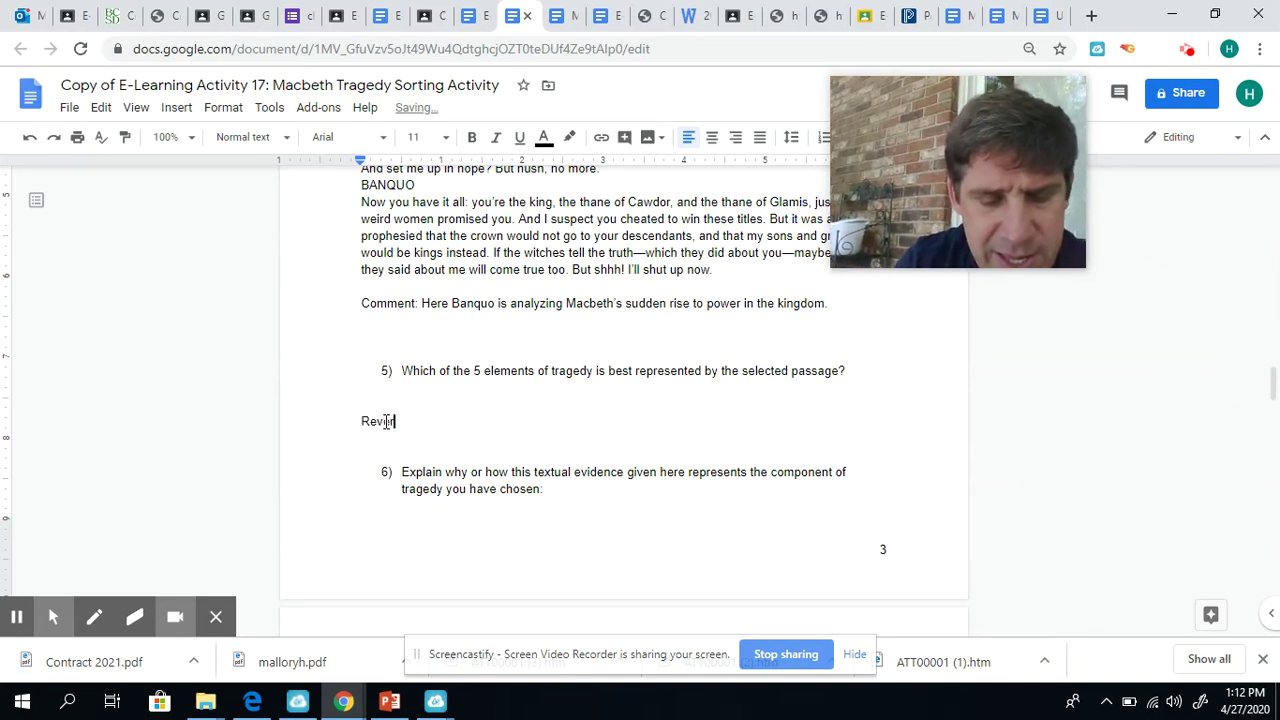
pyautogui.write('sal of F')
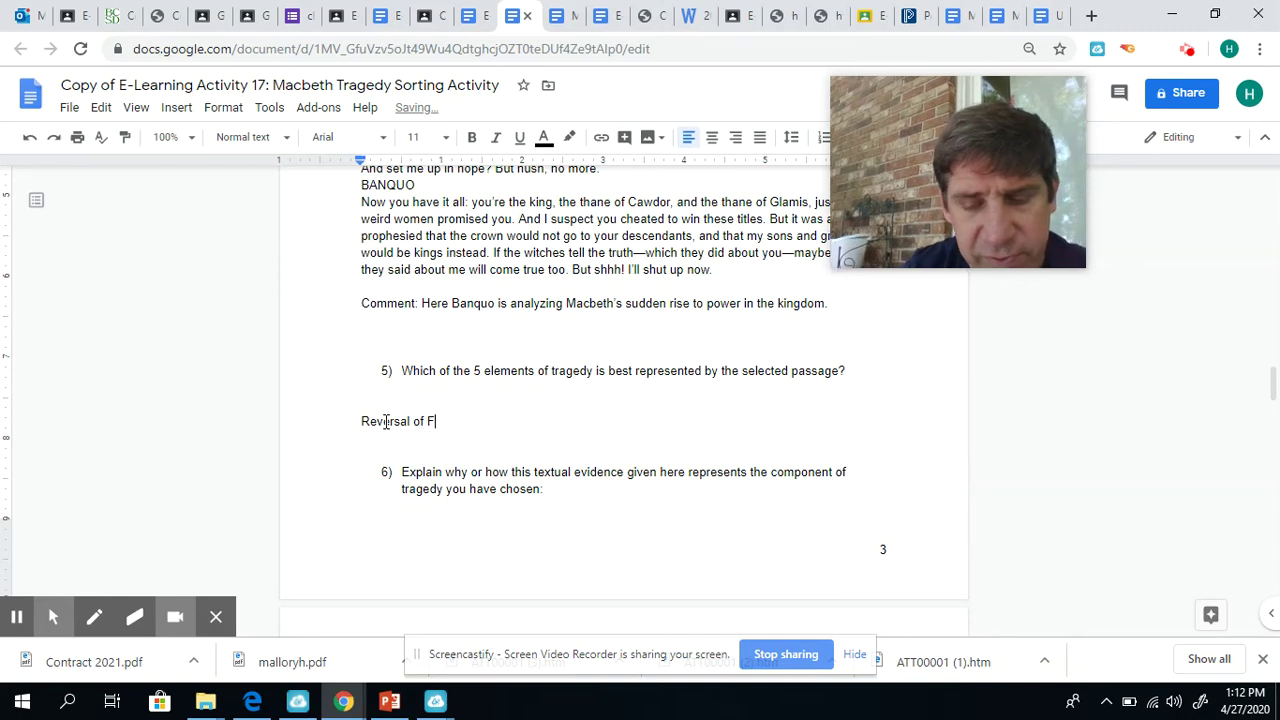
pyautogui.write('ortune')
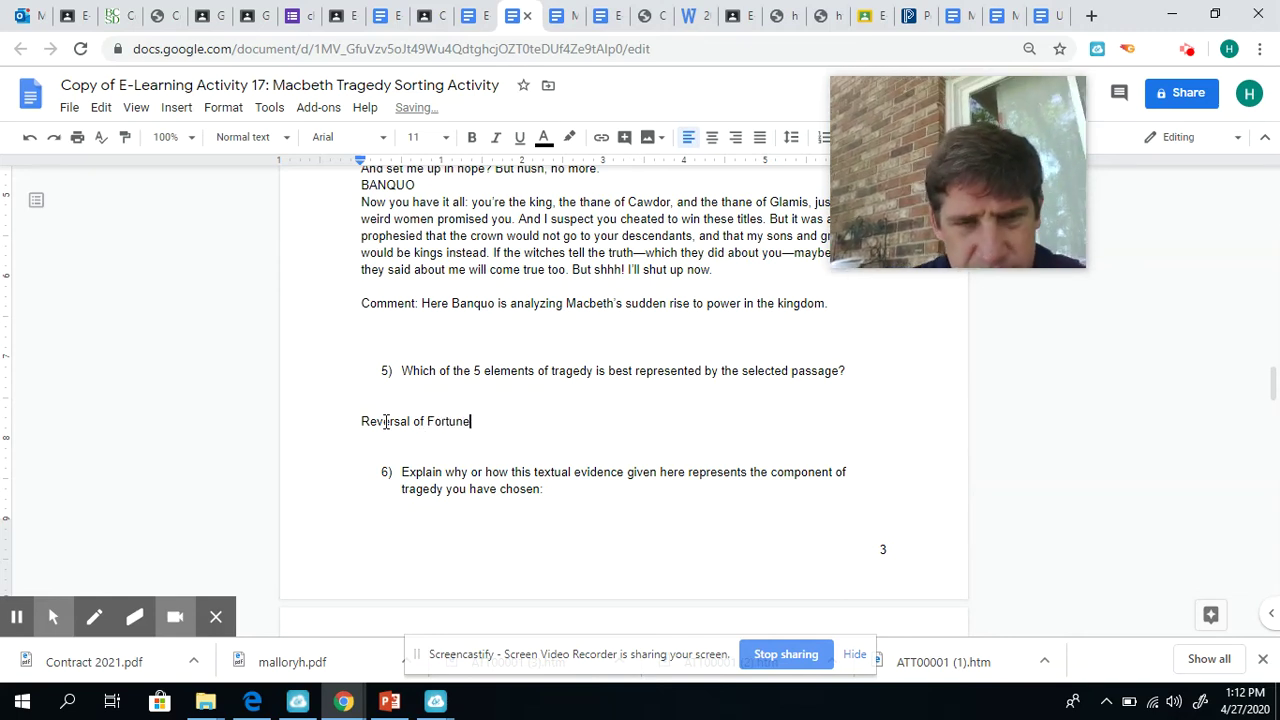
# Step: Begin the answer to question 6 two lines below its prompt with "Here Banquo is expressing worry and anxiety about"
pyautogui.click(561, 512)
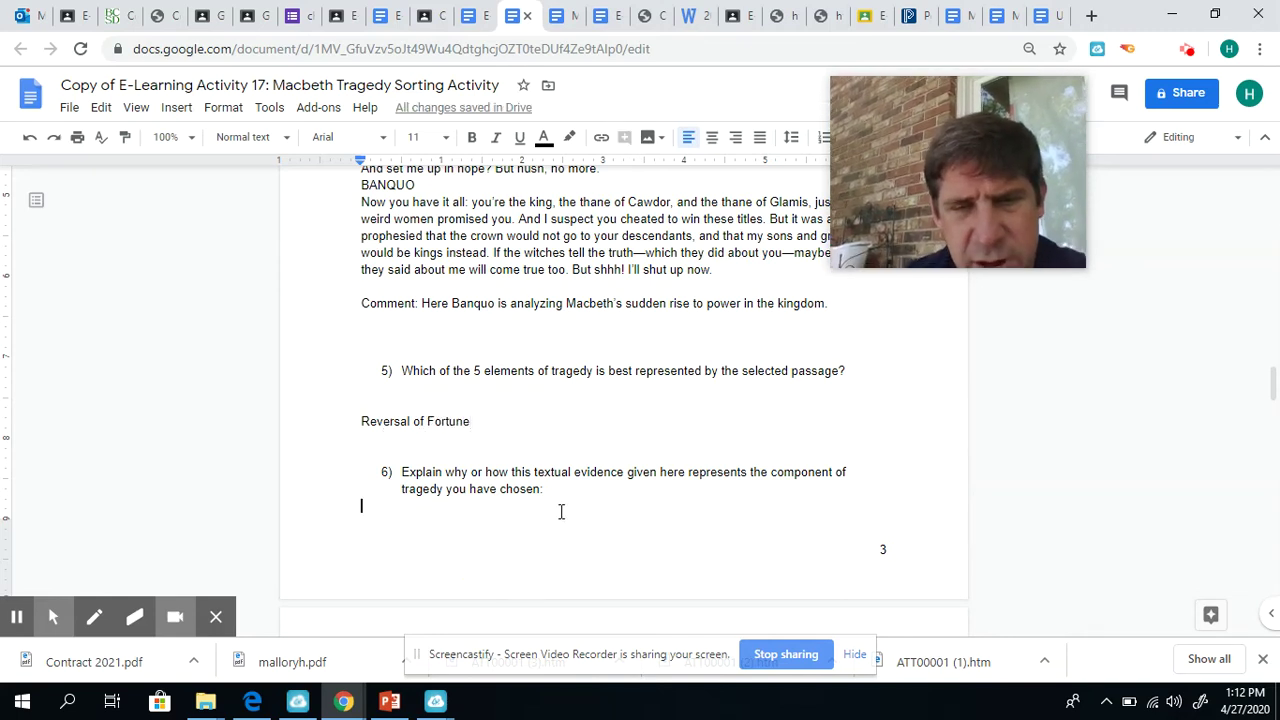
pyautogui.press('Return')
pyautogui.press('Return')
pyautogui.write('He')
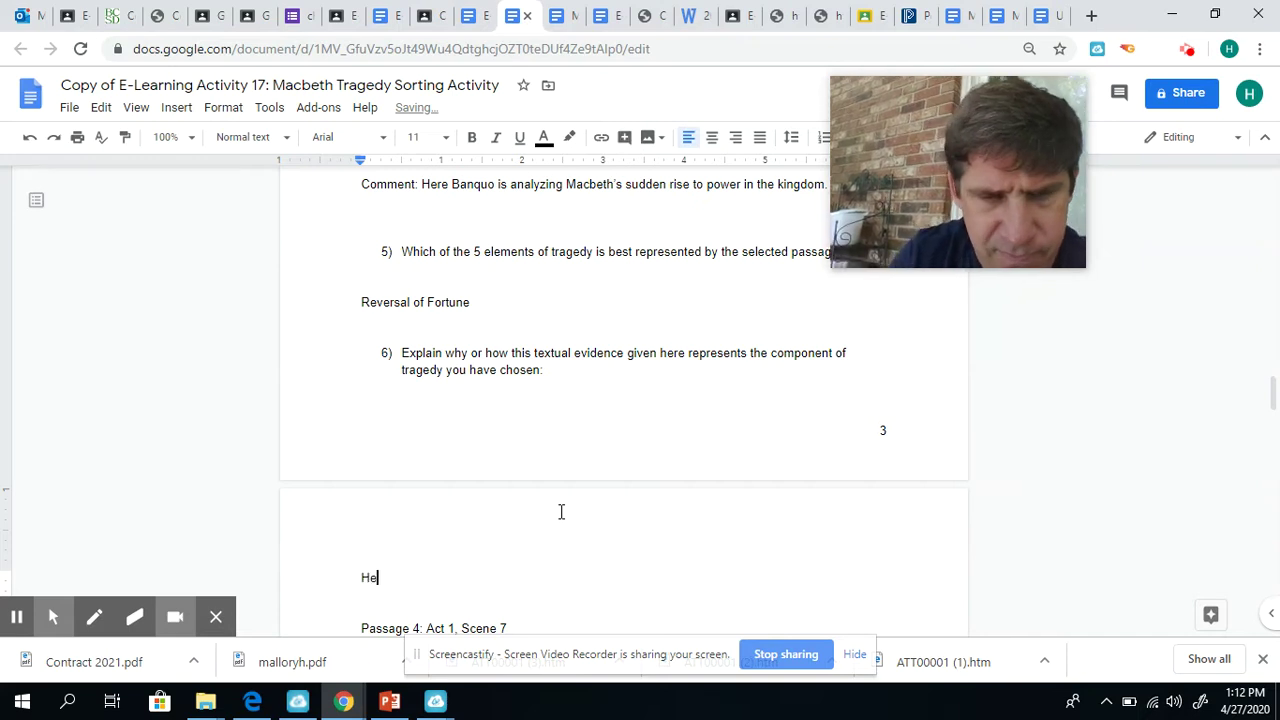
pyautogui.write('re Banqup')
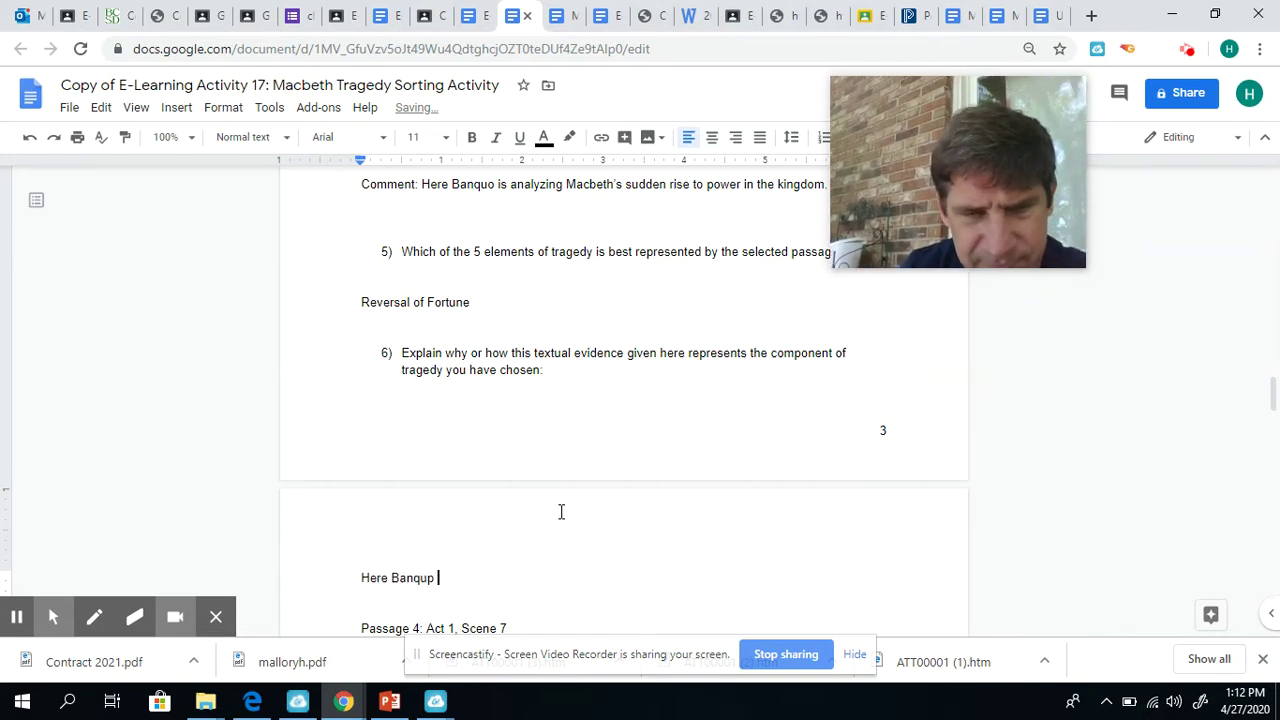
pyautogui.press('BackSpace')
pyautogui.press('BackSpace')
pyautogui.write('uo is')
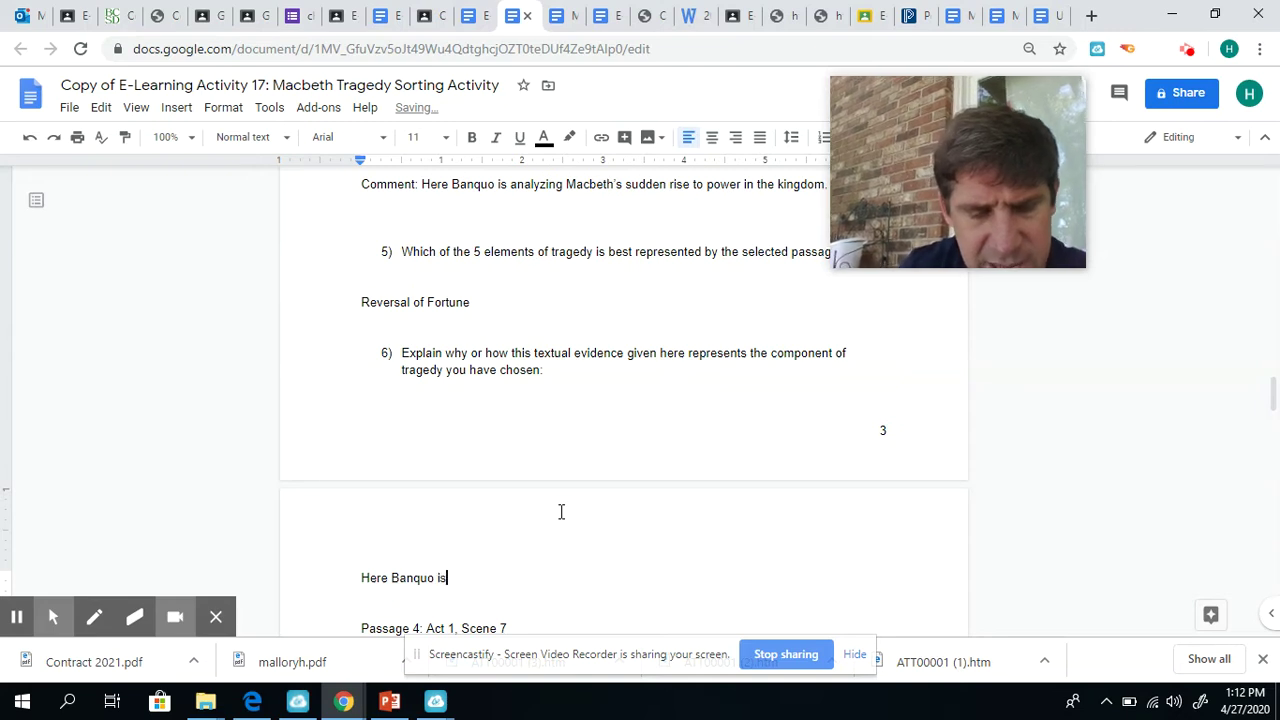
pyautogui.write(' expresses')
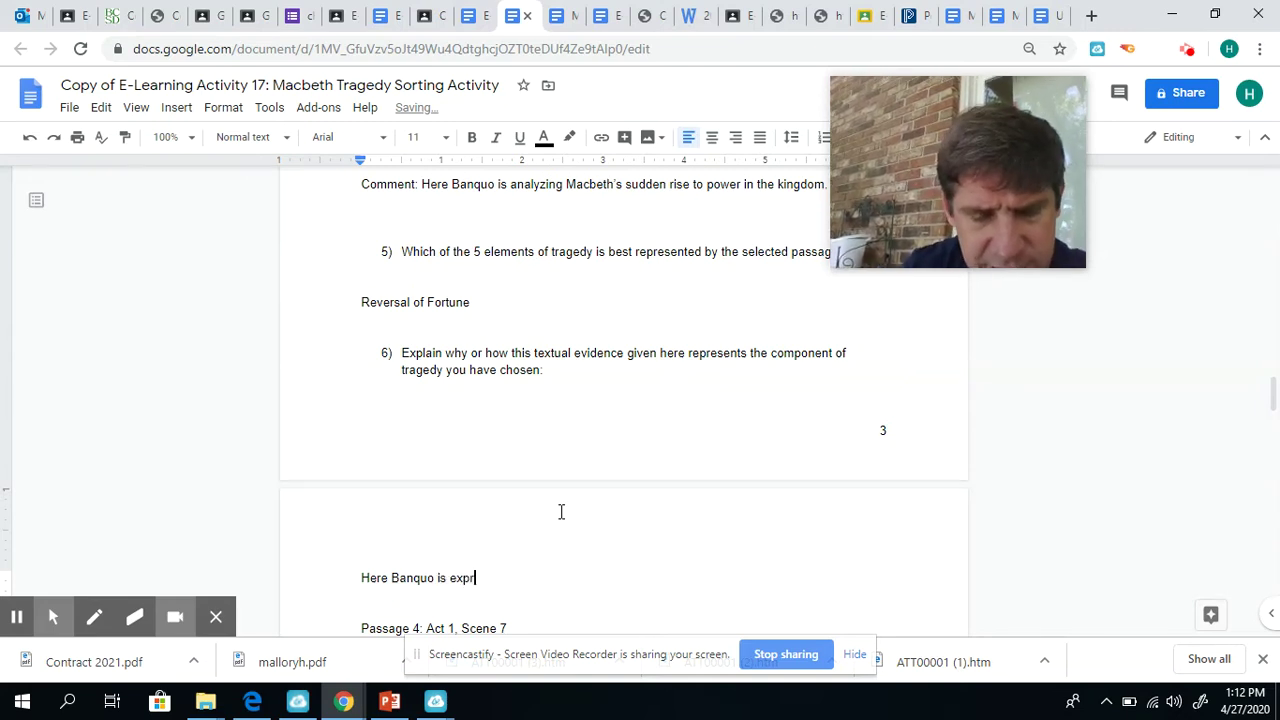
pyautogui.press('BackSpace')
pyautogui.press('BackSpace')
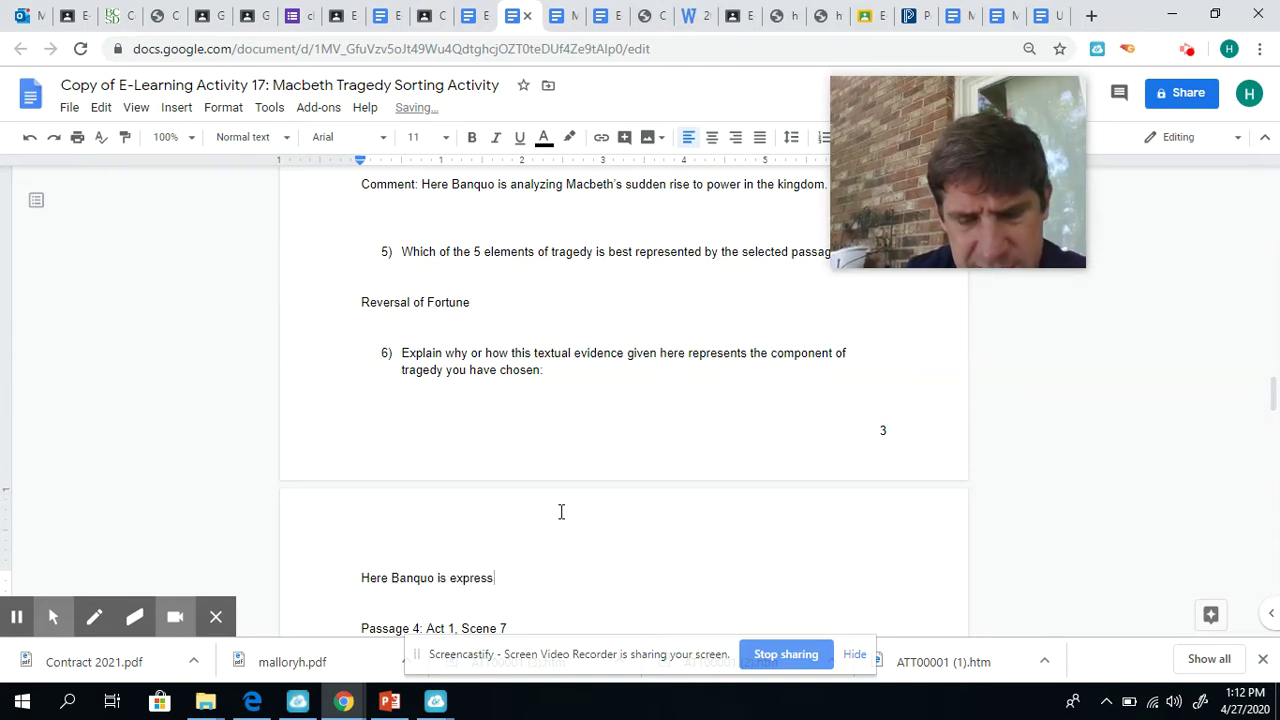
pyautogui.write('ing wor')
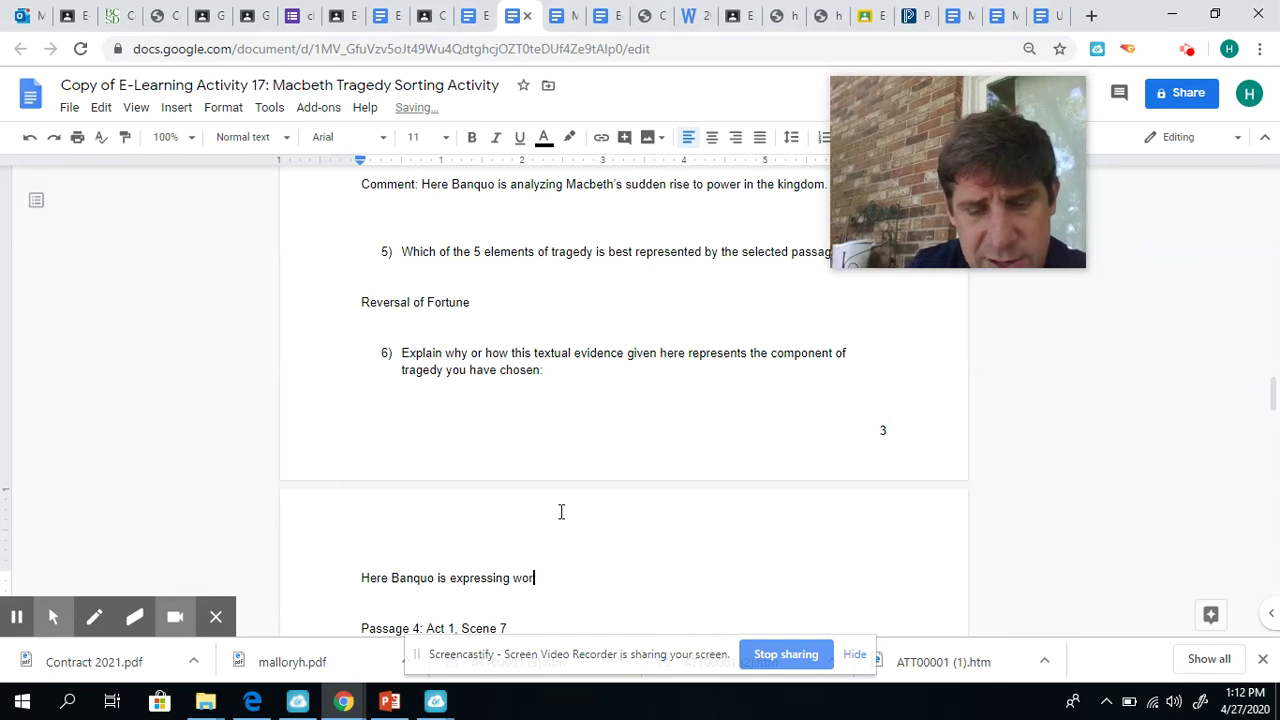
pyautogui.write('ry and')
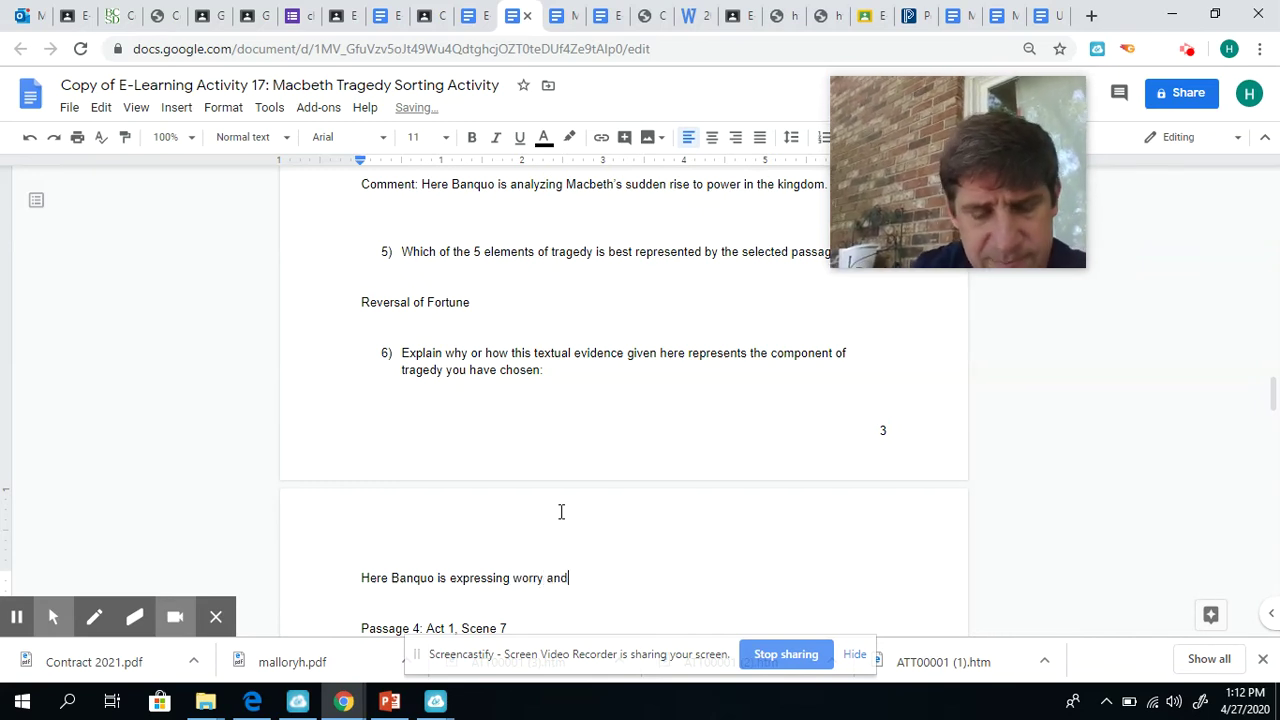
pyautogui.write(' anx')
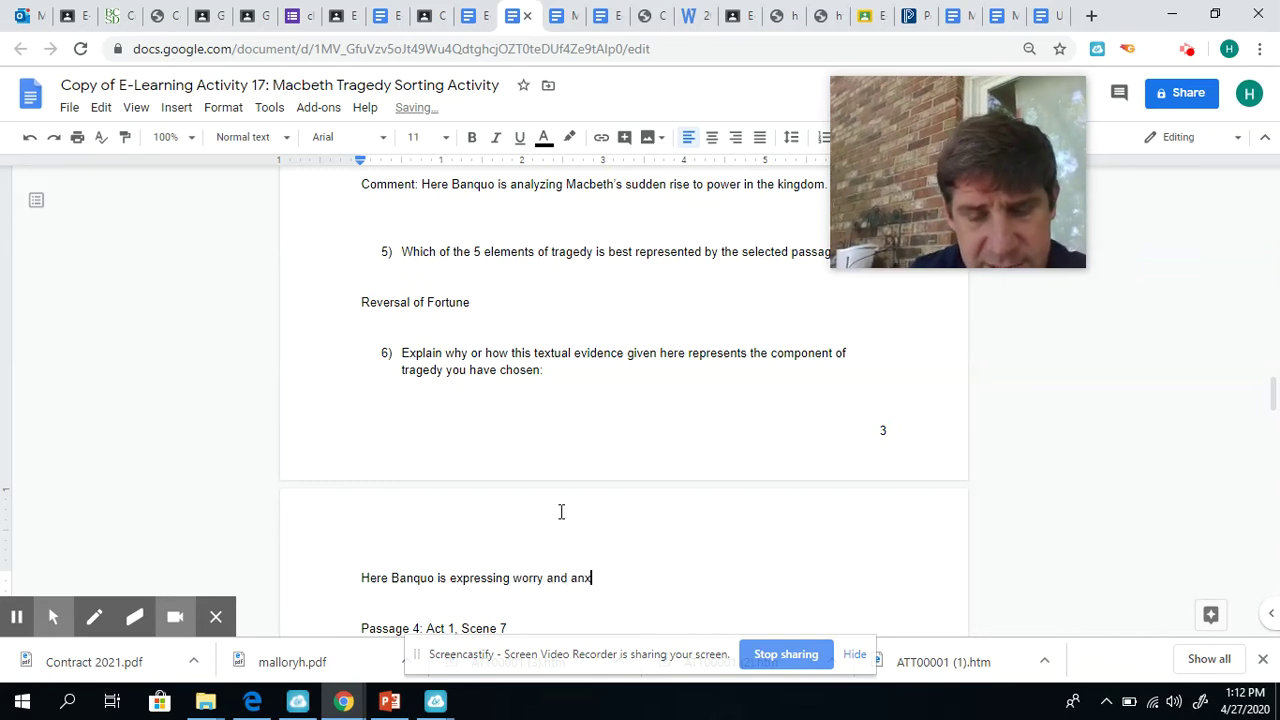
pyautogui.write('iety ab')
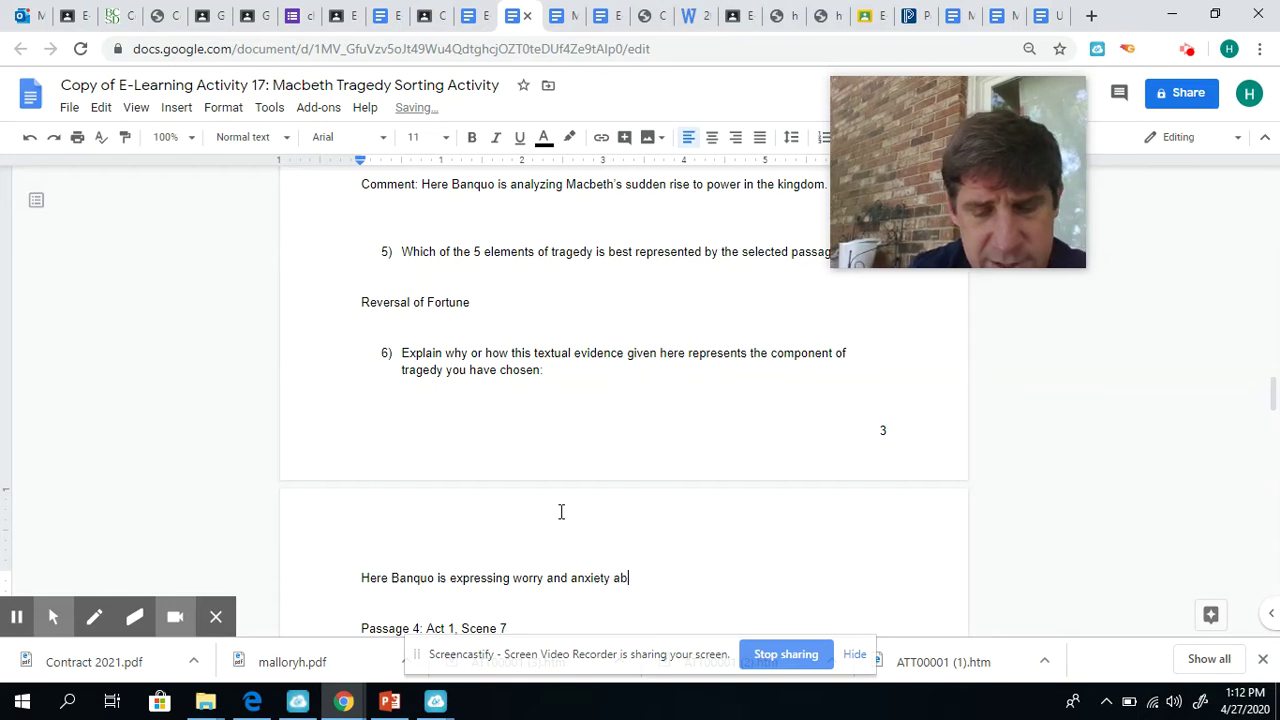
pyautogui.write('out ')
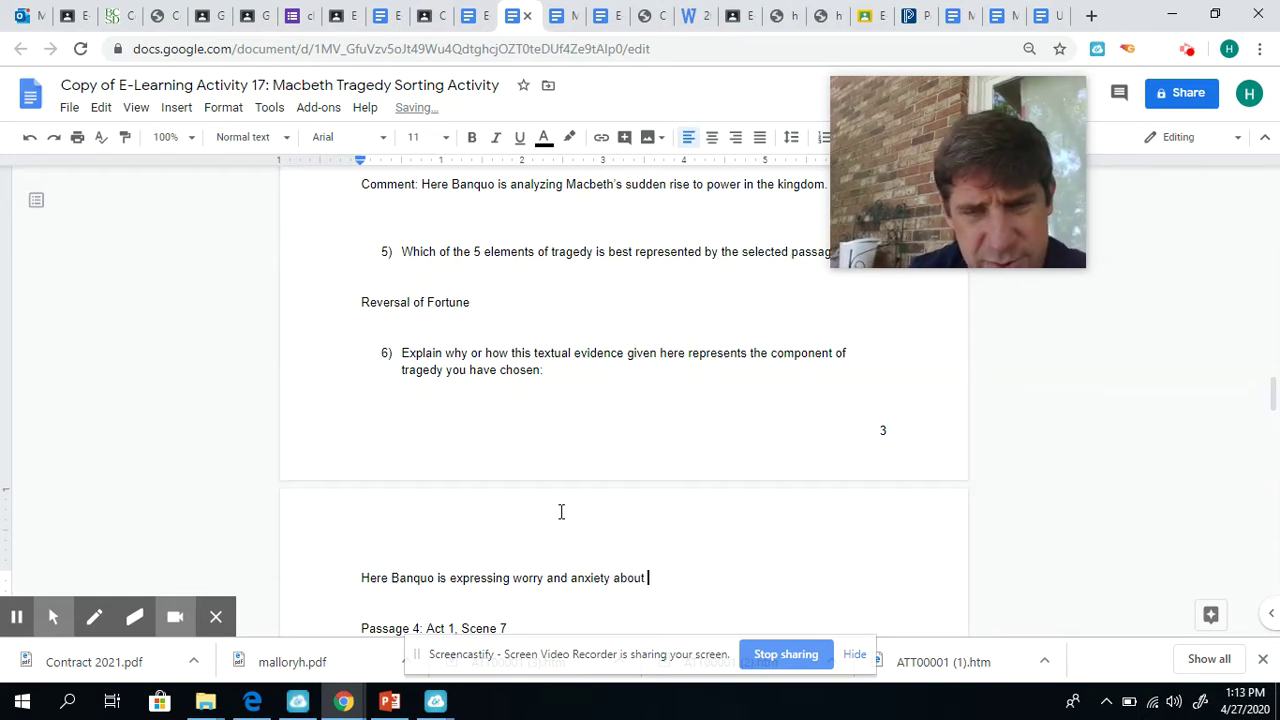
# Step: Finish the question 6 answer's sentence with "Macbeth's sudden rise to power."
pyautogui.write('Macv')
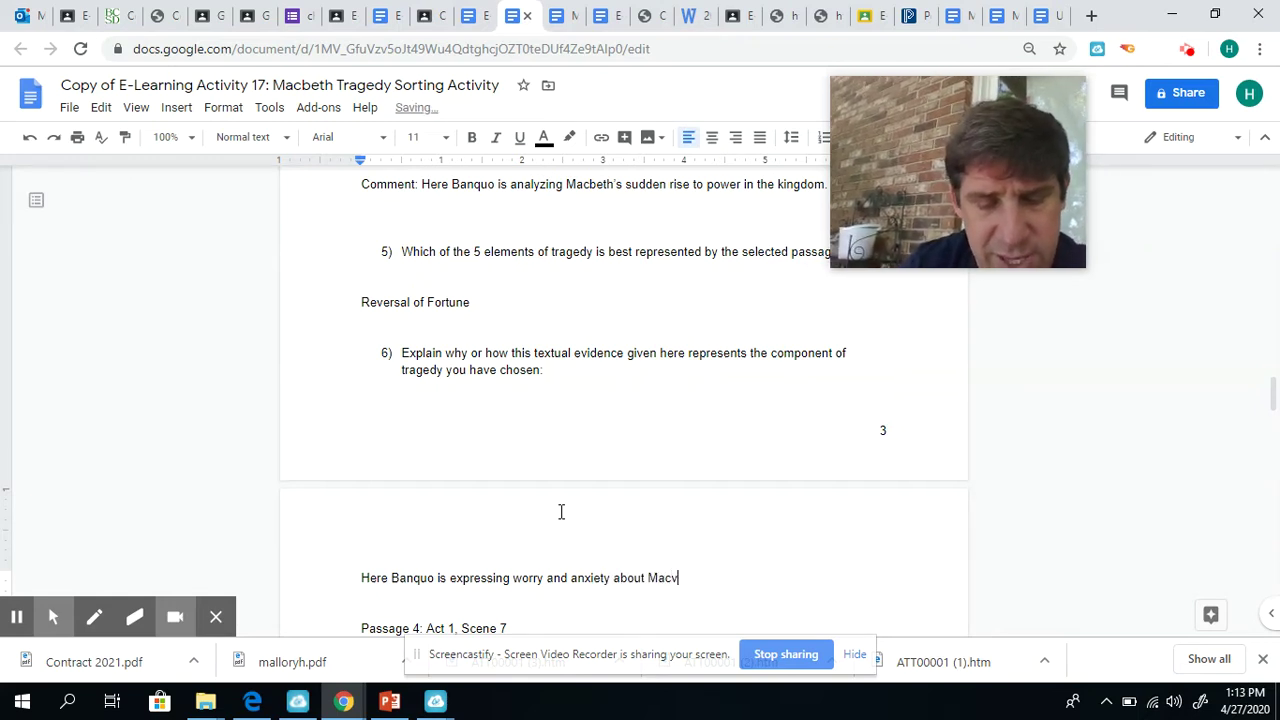
pyautogui.press('BackSpace')
pyautogui.write('b')
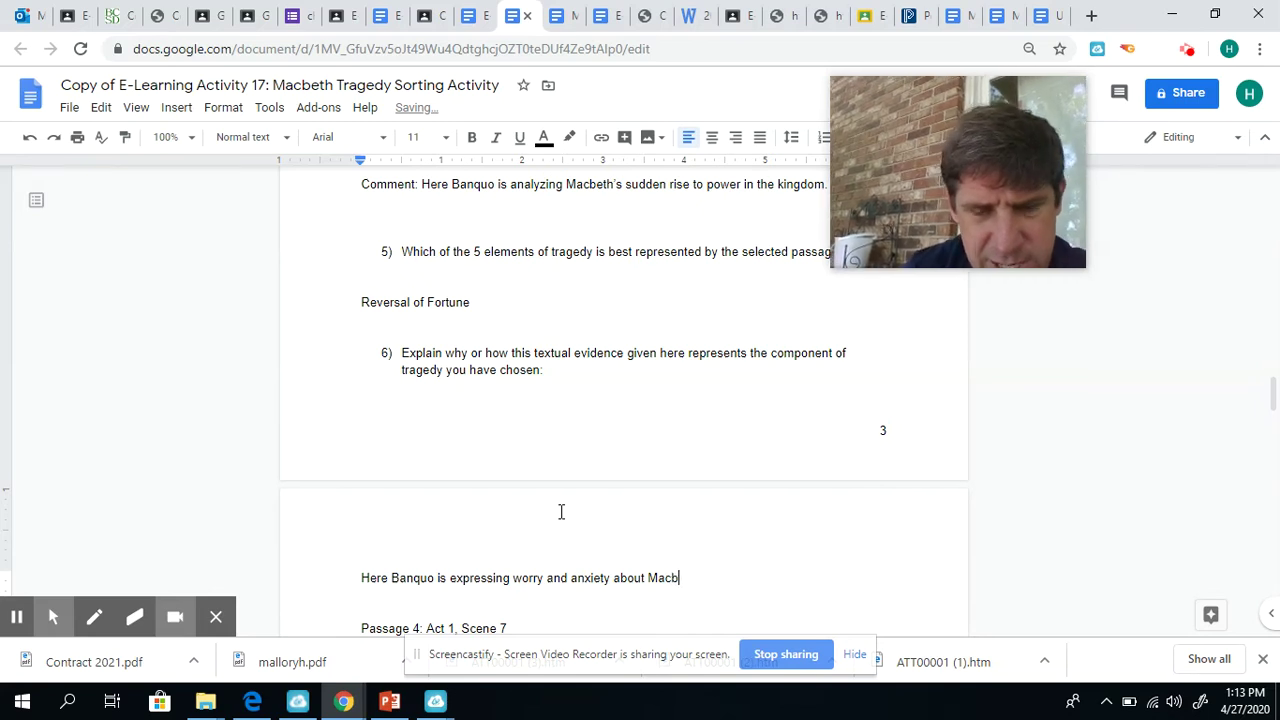
pyautogui.write("eth's sudde")
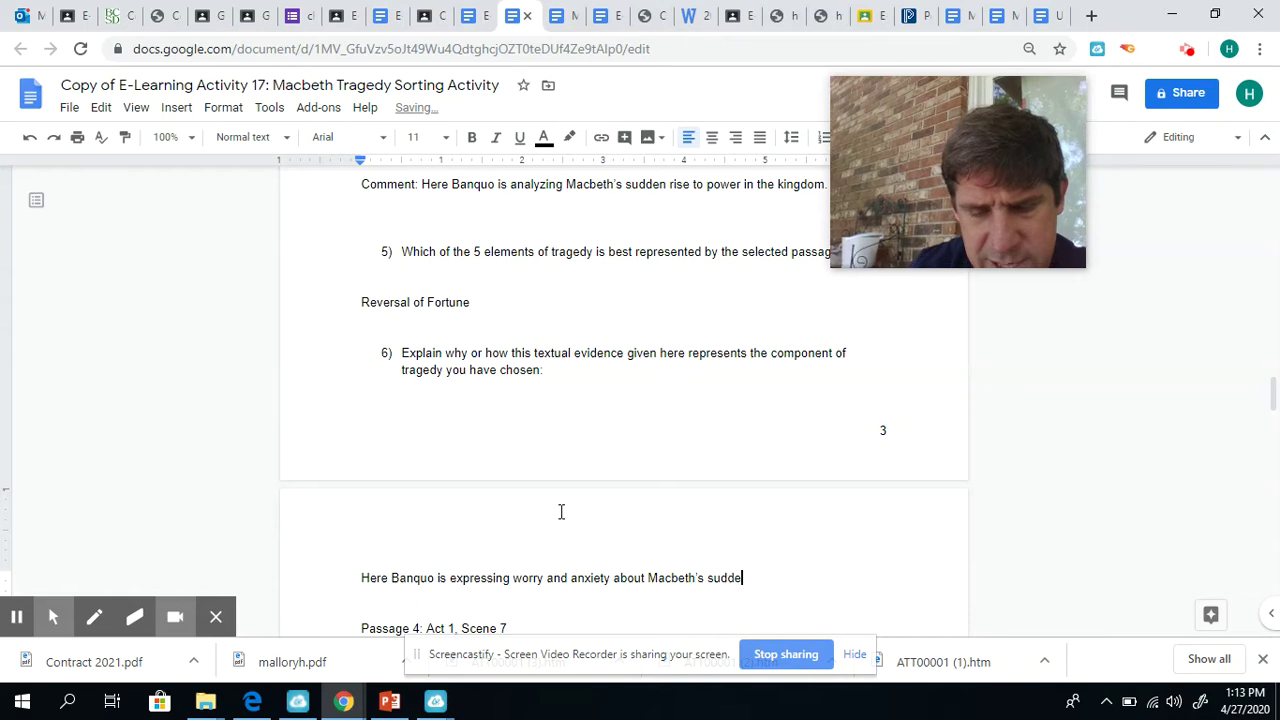
pyautogui.write('n ri')
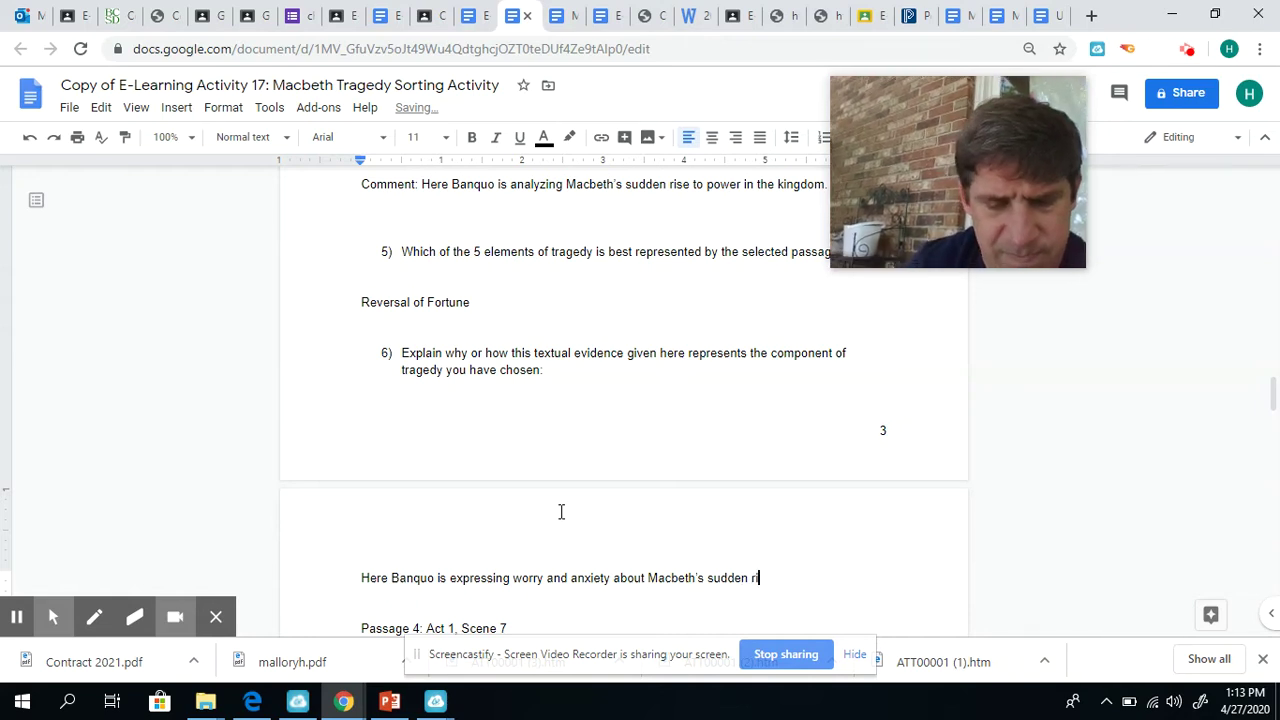
pyautogui.write('se to pow')
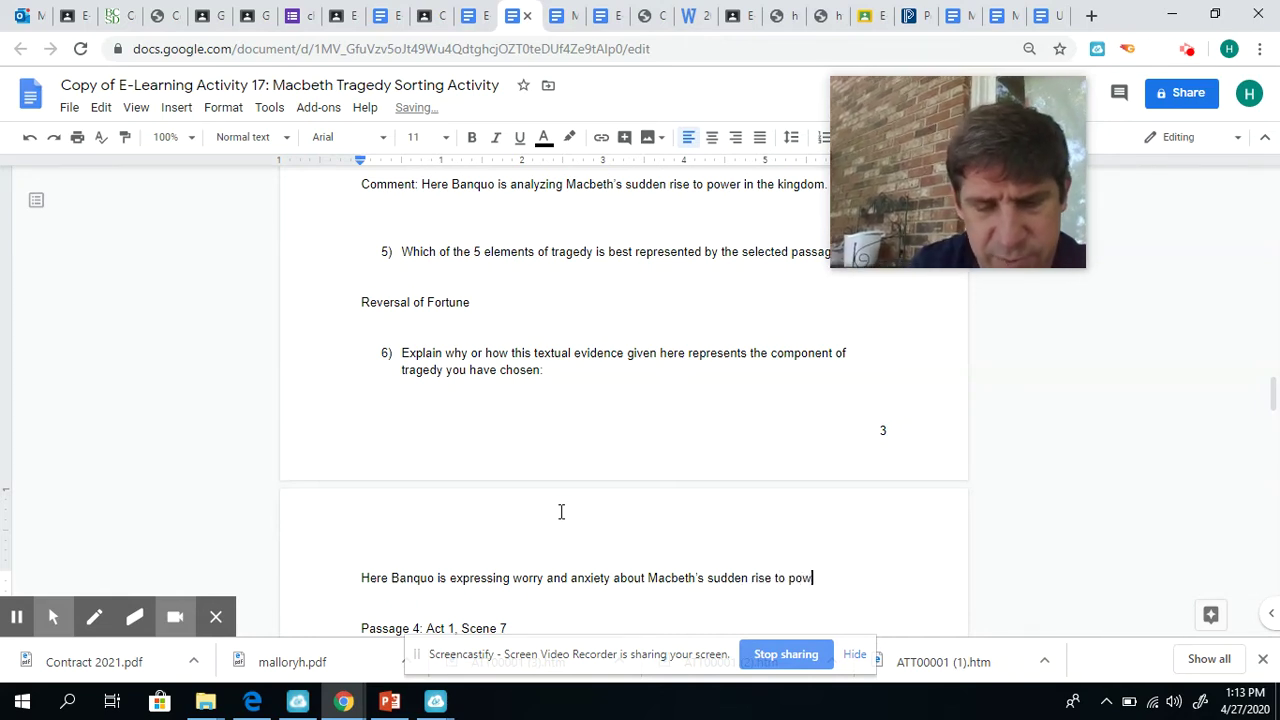
pyautogui.write('er.')
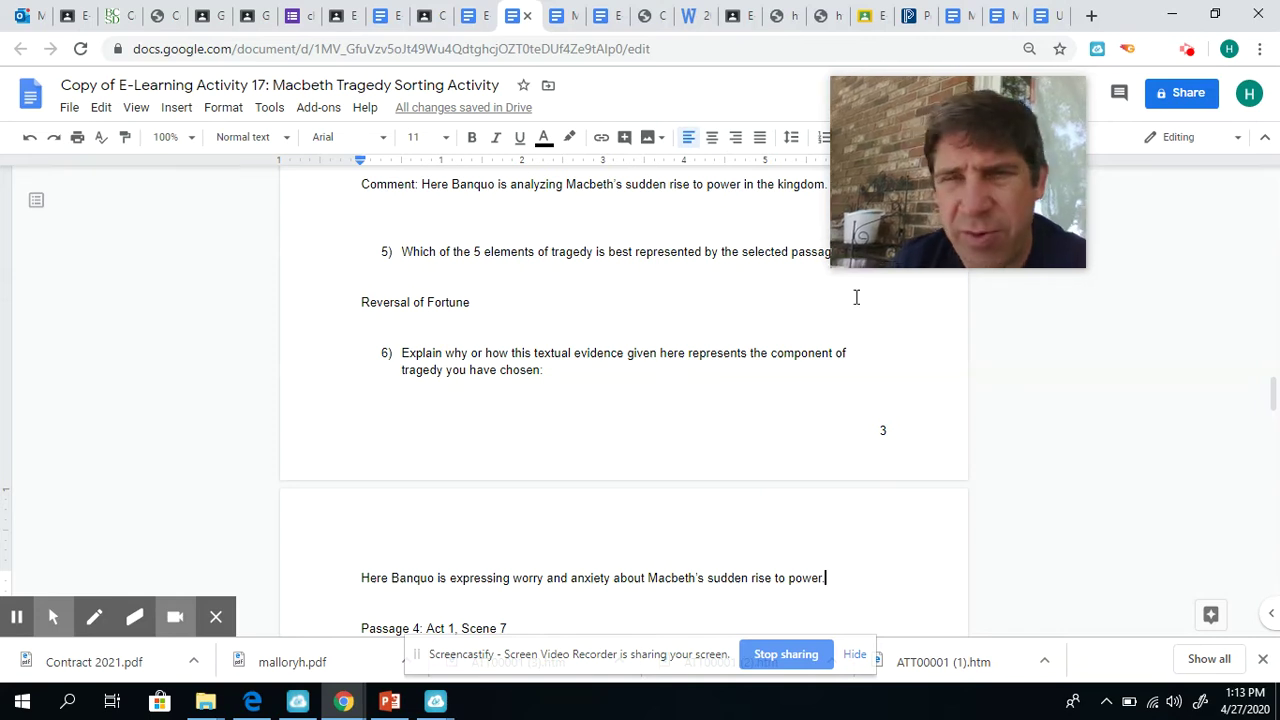
# Step: Read Macbeth's original speech in Passage 4: Act 1, Scene 7
pyautogui.press('Down')
pyautogui.press('Down')
pyautogui.press('Down')
pyautogui.press('Down')
pyautogui.press('Down')
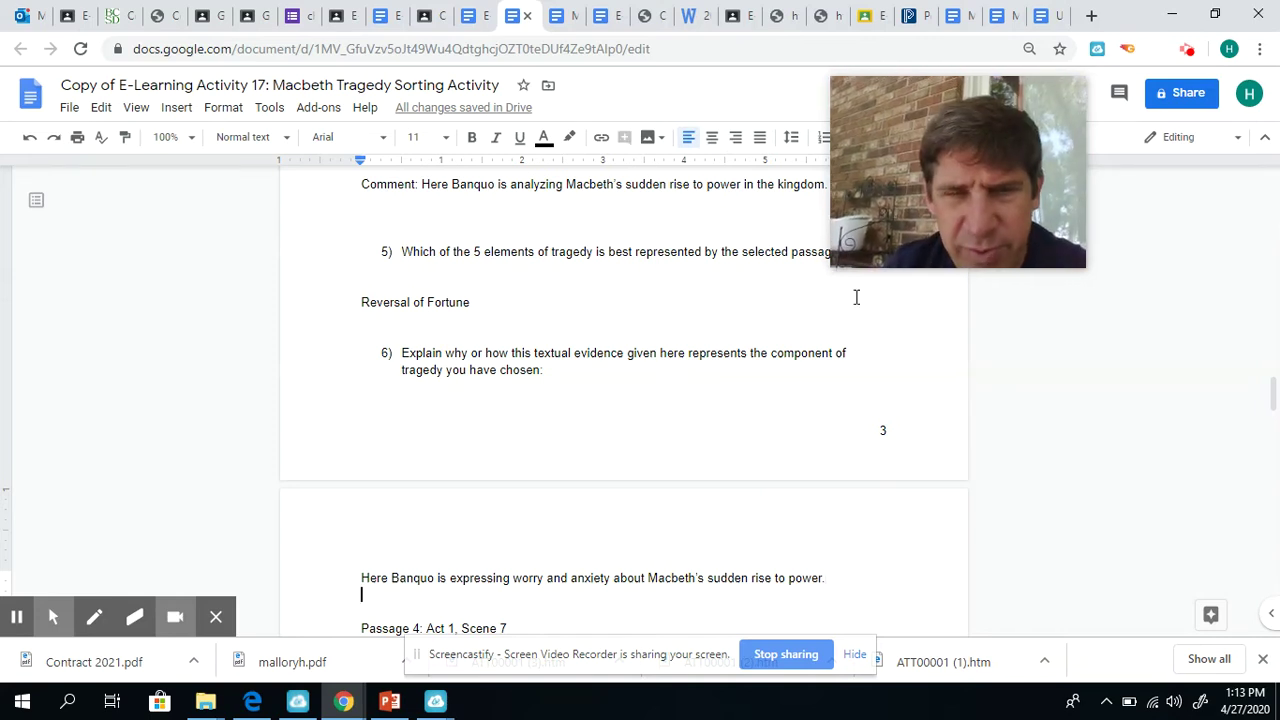
pyautogui.press('Down')
pyautogui.press('Down')
pyautogui.press('Down')
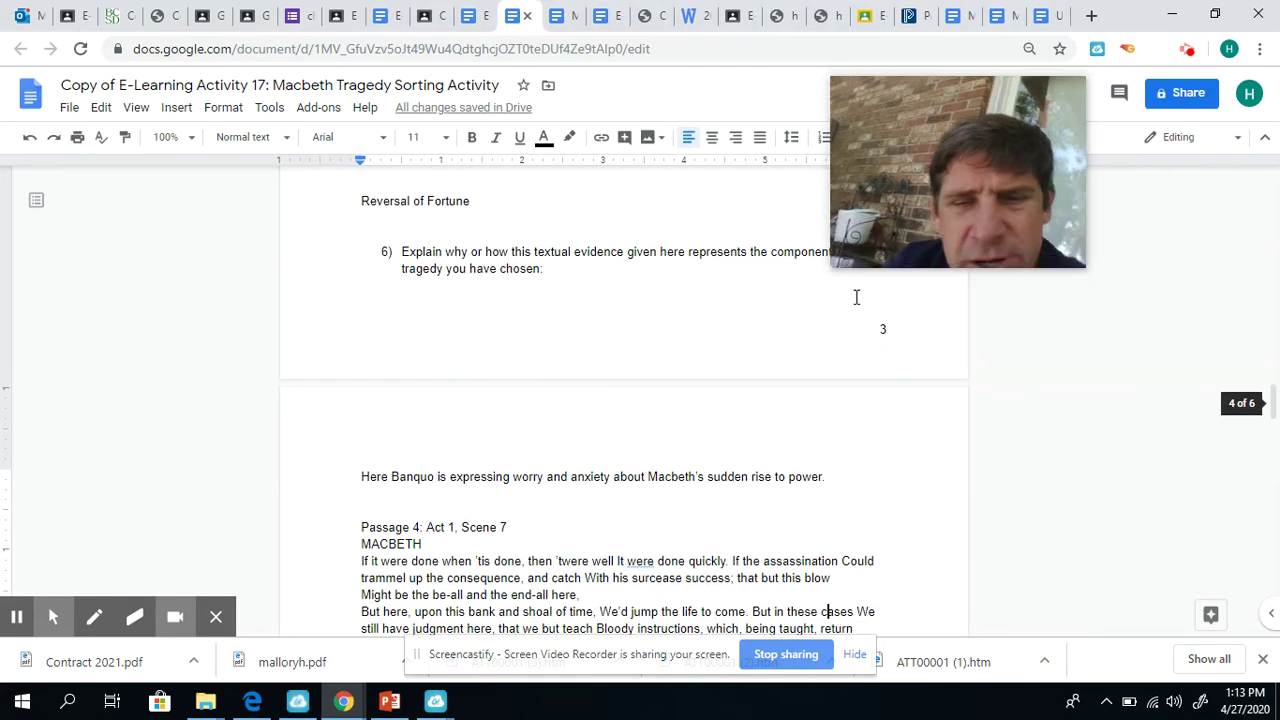
pyautogui.press('Down')
pyautogui.press('Down')
pyautogui.press('Down')
pyautogui.press('Down')
pyautogui.press('Down')
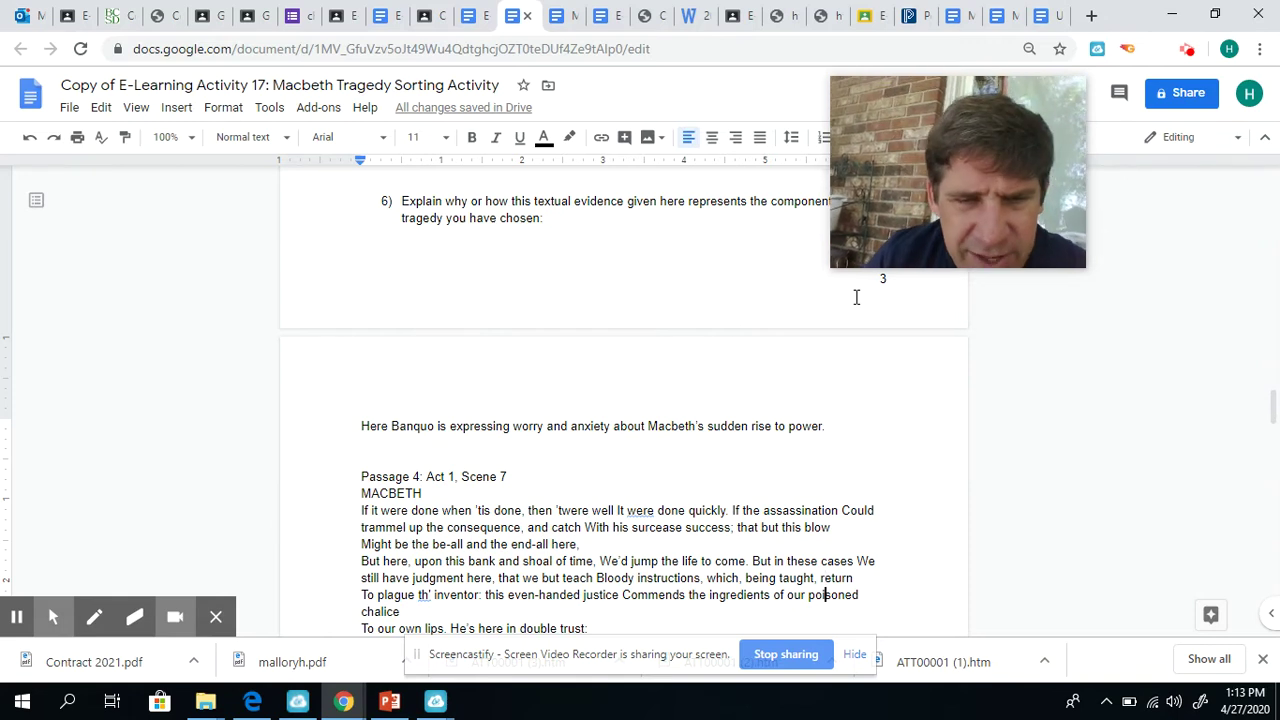
pyautogui.press('Down')
pyautogui.press('Down')
pyautogui.press('Down')
pyautogui.press('Down')
pyautogui.press('Down')
pyautogui.press('Down')
pyautogui.press('Down')
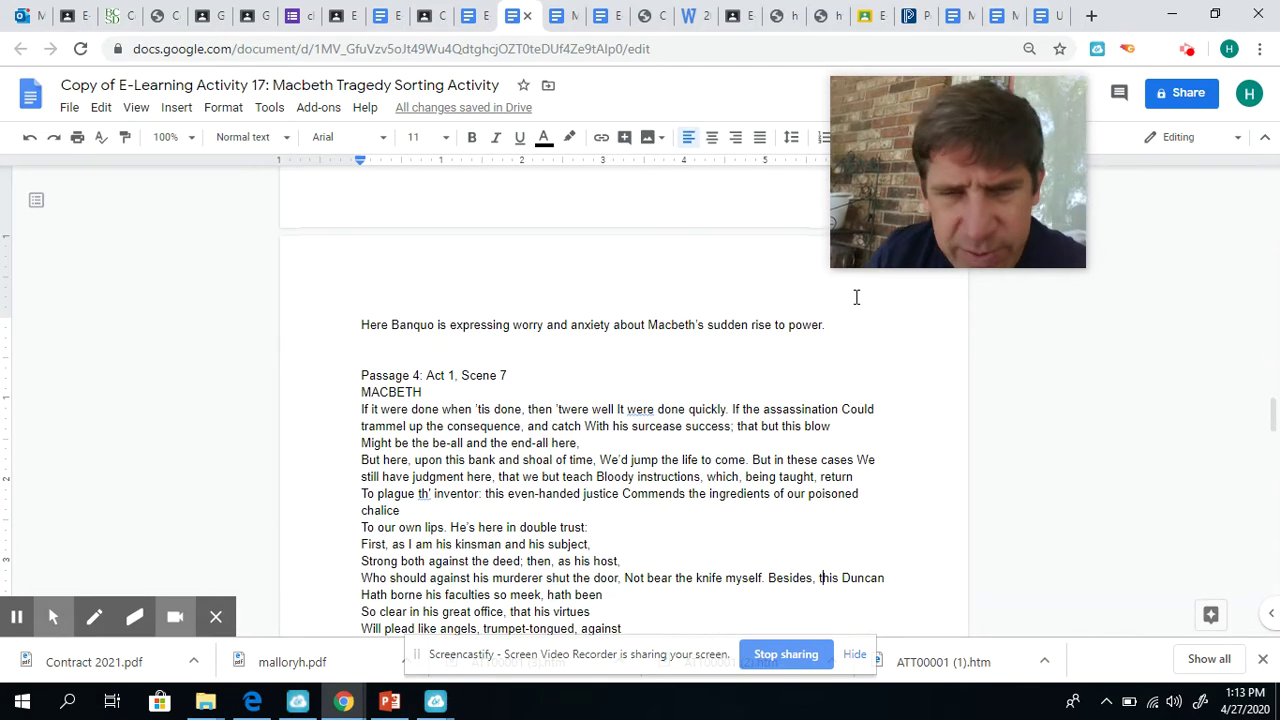
pyautogui.press('End')
pyautogui.write(',')
pyautogui.press('Down')
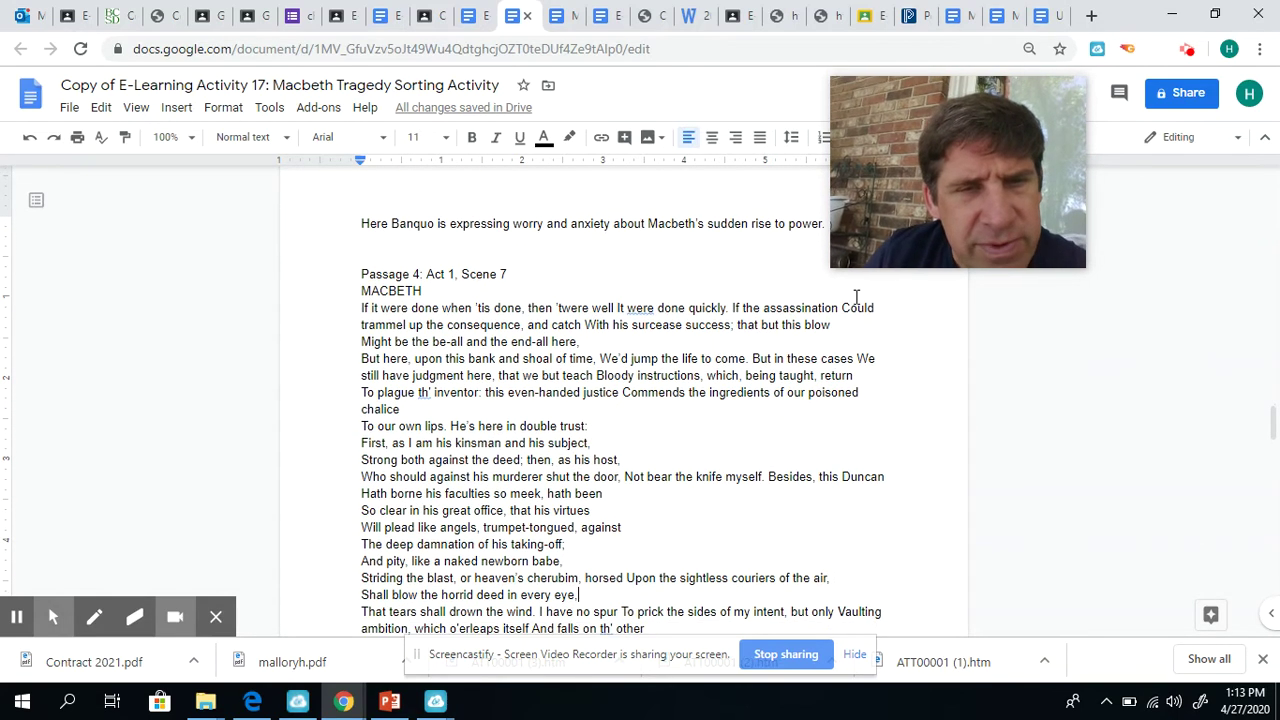
pyautogui.press('Down')
pyautogui.press('Down')
pyautogui.press('End')
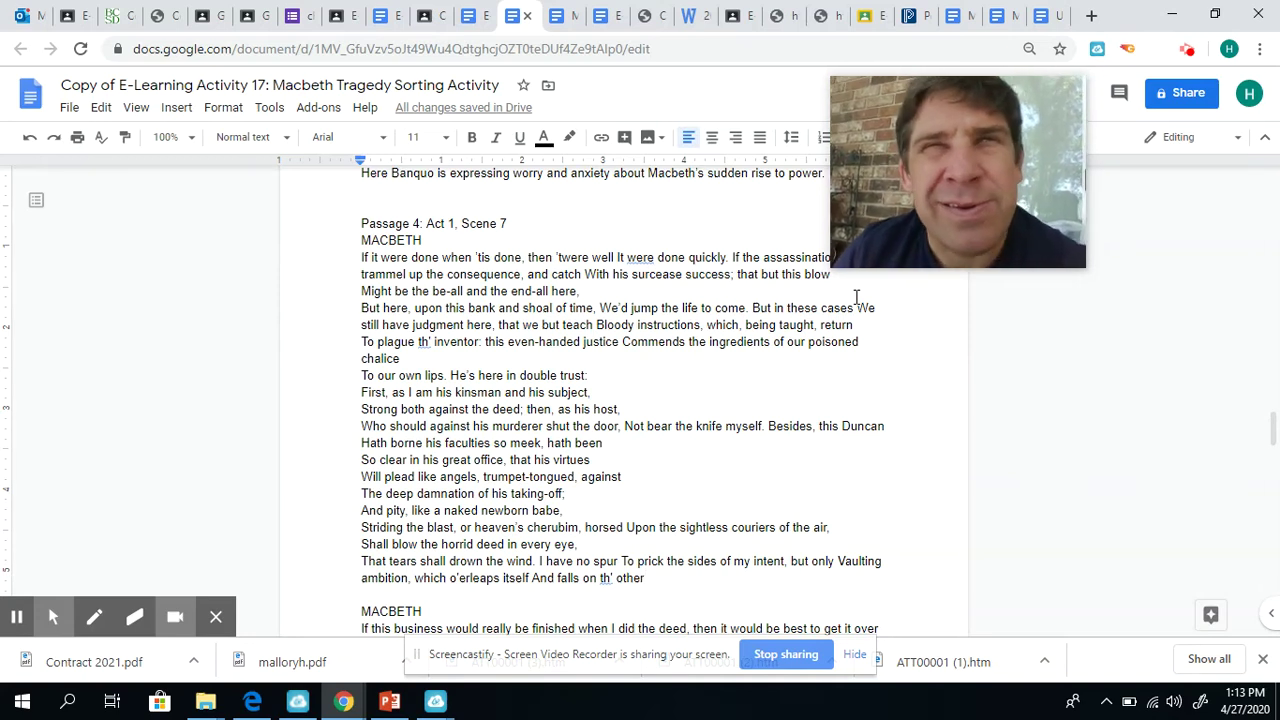
# Step: Read the modern-English version and comment of Passage 4, and return to the tragic structure definitions at the document's beginning
pyautogui.press('Down')
pyautogui.press('Down')
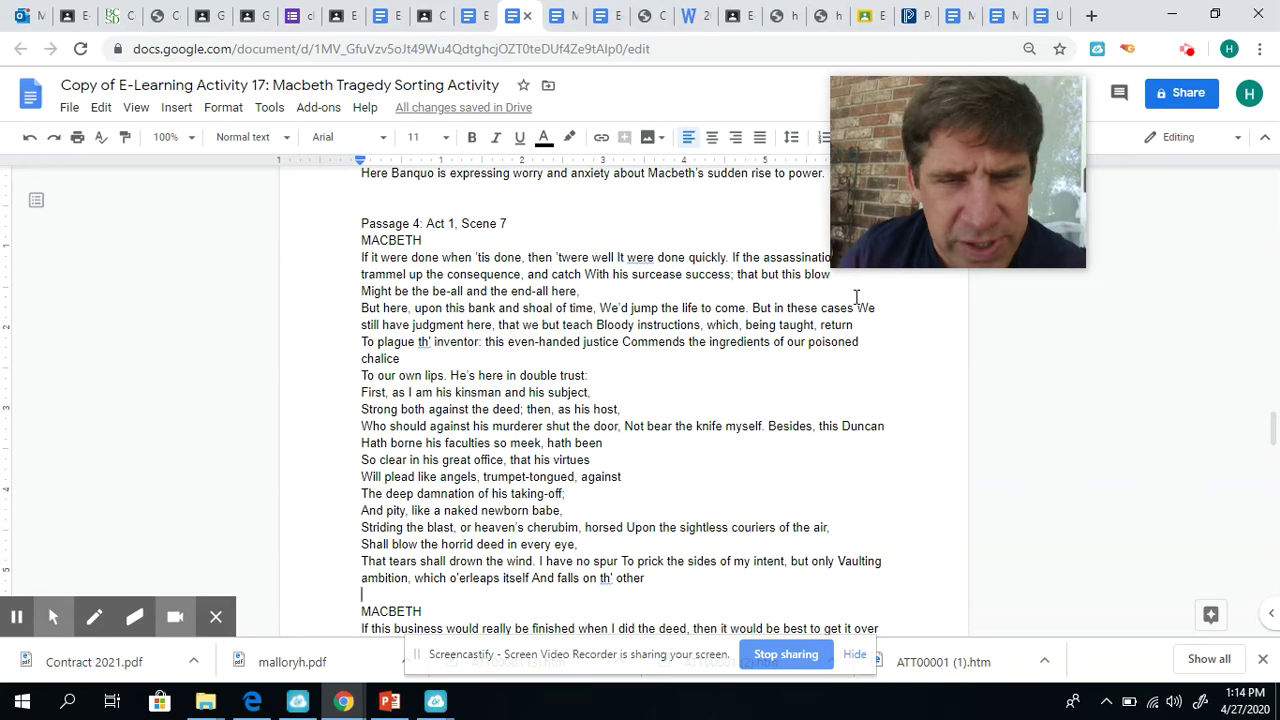
pyautogui.press('Down')
pyautogui.press('Down')
pyautogui.press('Down')
pyautogui.press('Down')
pyautogui.press('Down')
pyautogui.press('Down')
pyautogui.press('Down')
pyautogui.press('Down')
pyautogui.press('Down')
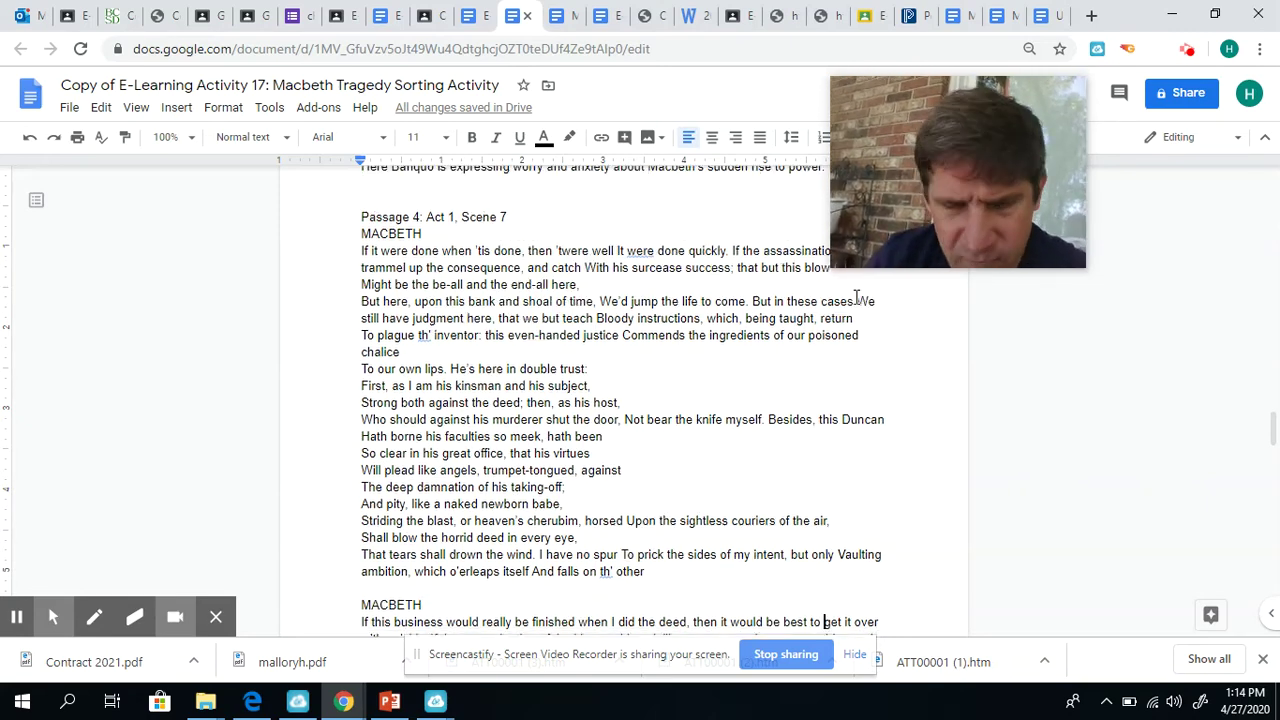
pyautogui.press('Down')
pyautogui.press('Down')
pyautogui.press('Down')
pyautogui.press('Down')
pyautogui.press('Down')
pyautogui.press('Down')
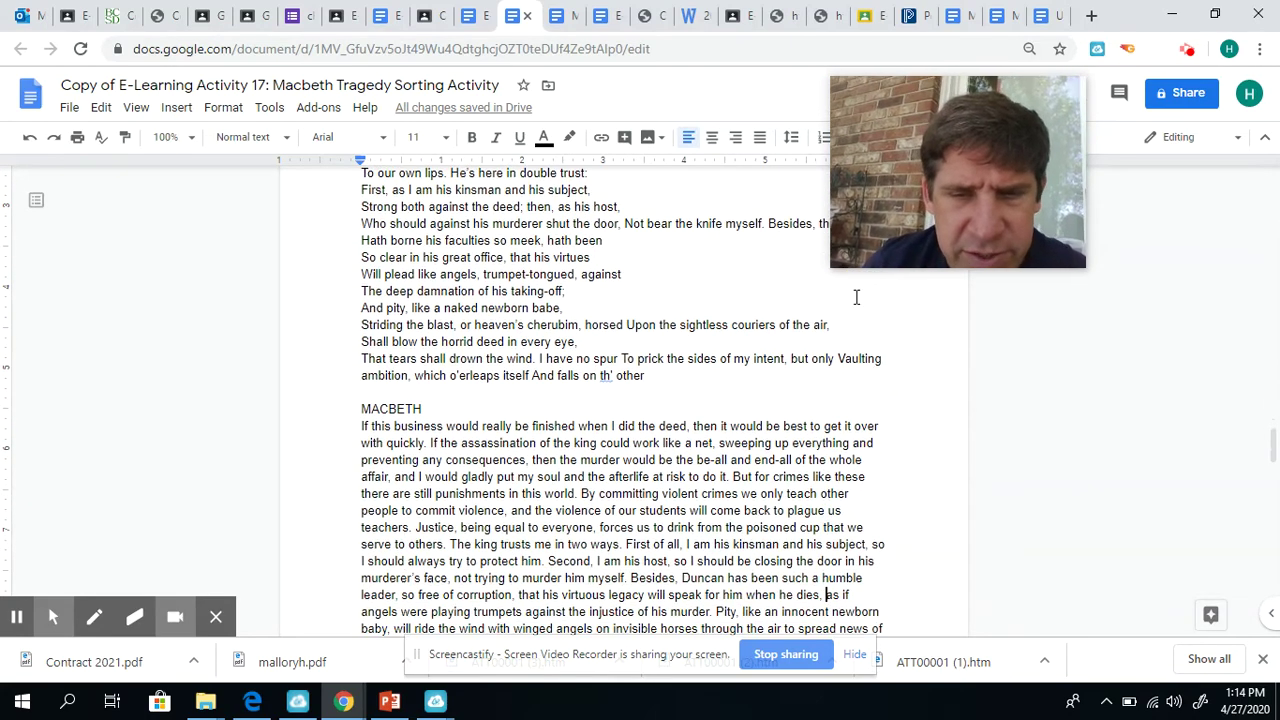
pyautogui.press('Down')
pyautogui.press('Down')
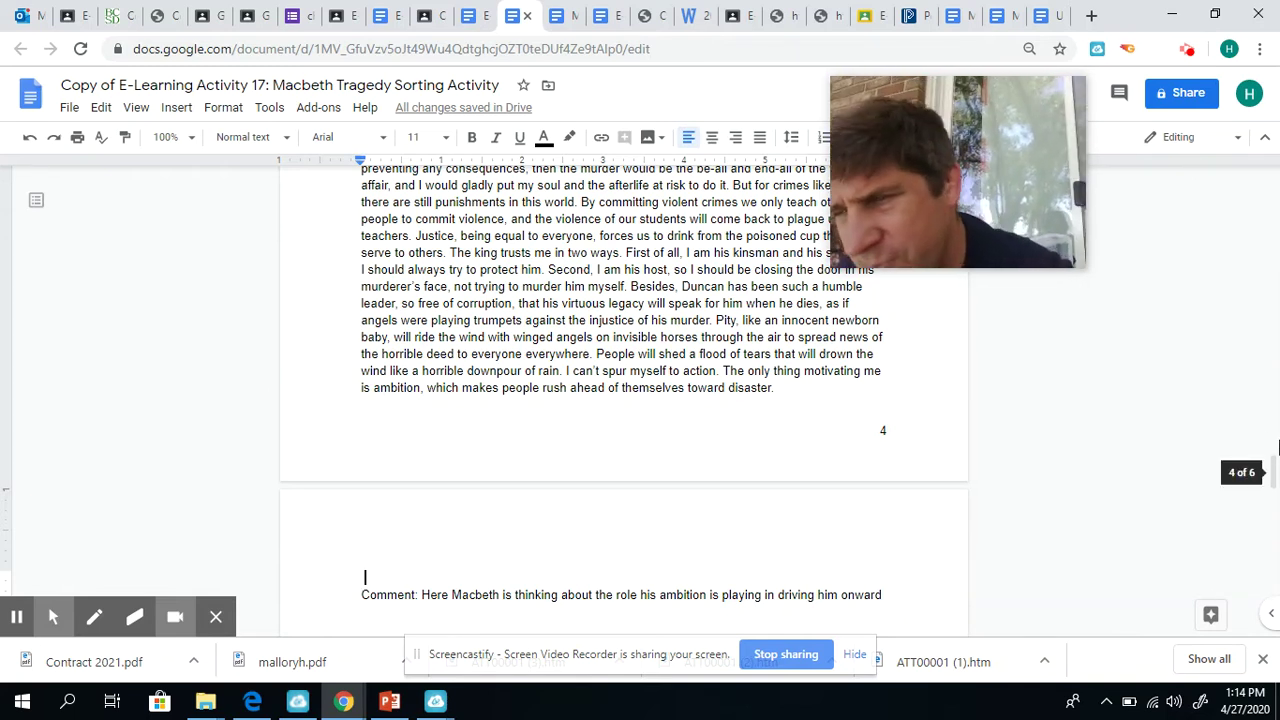
pyautogui.moveTo(1274, 471); pyautogui.dragTo(1251, 126)
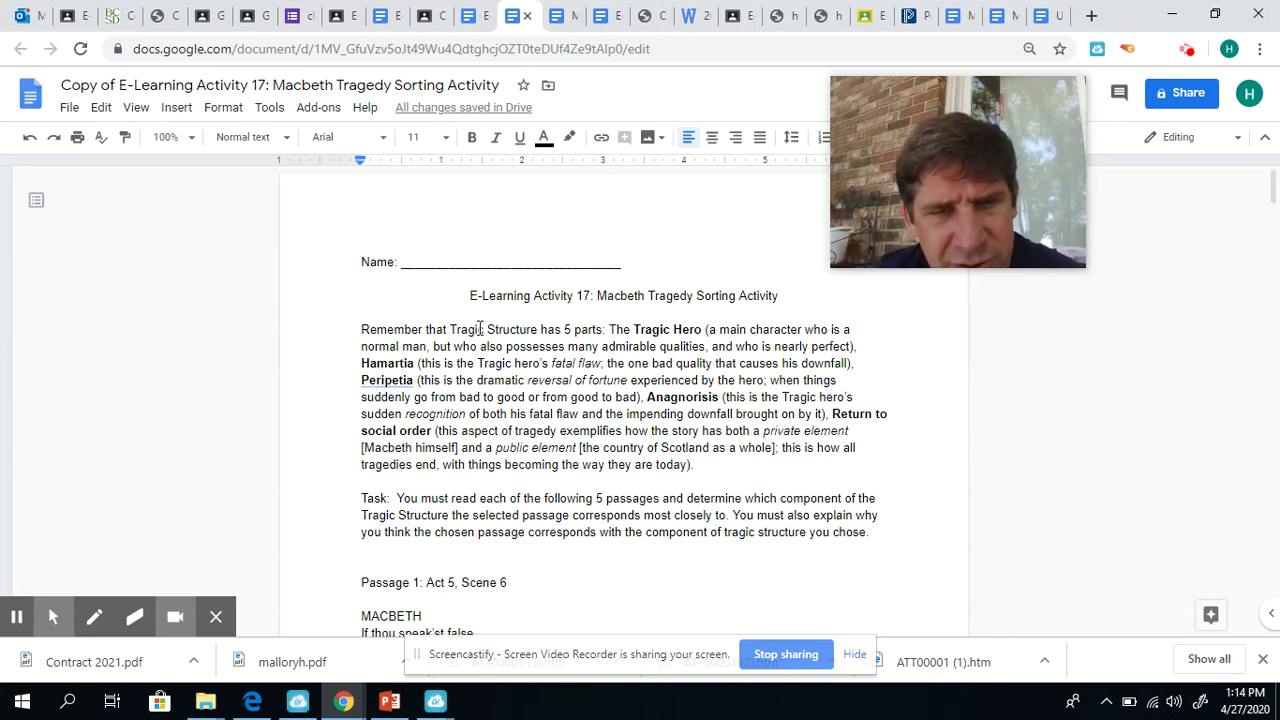
# Step: Review the Tragic Hero and Hamartia definitions, and compare them with the word "ambition" in Macbeth's original Passage 4 speech
pyautogui.moveTo(866, 364); pyautogui.dragTo(608, 321)
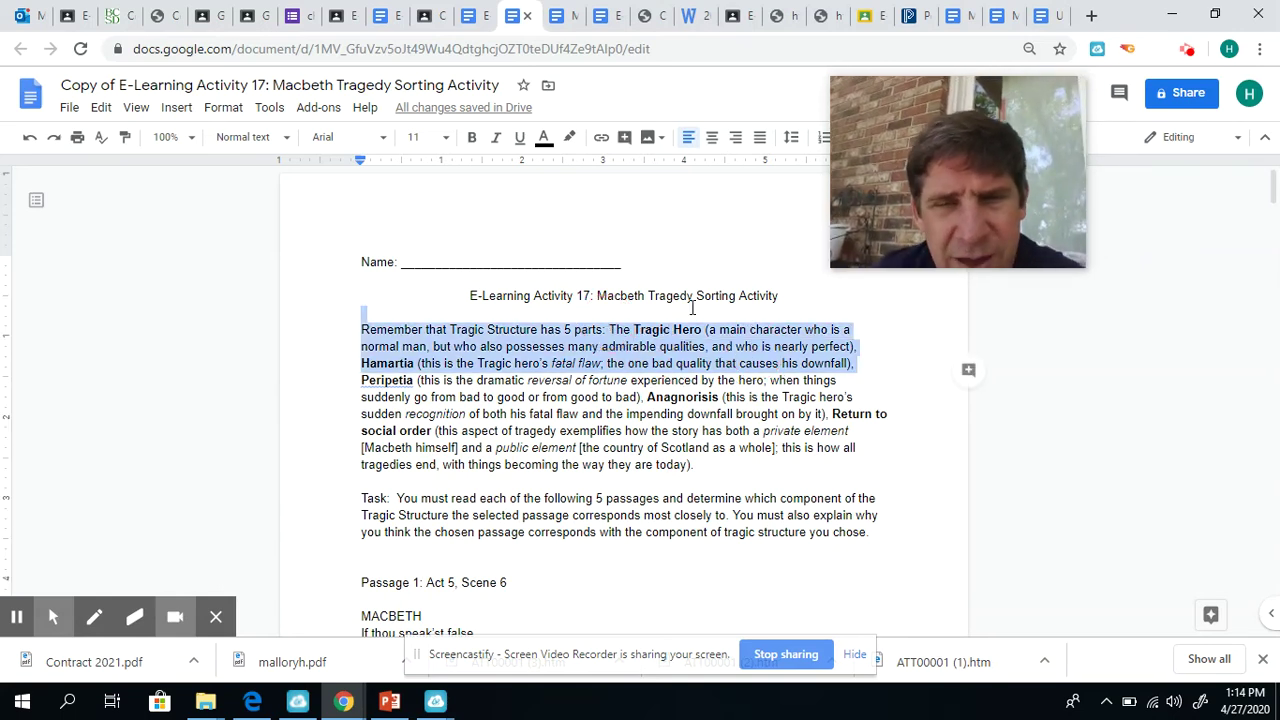
pyautogui.click(896, 442)
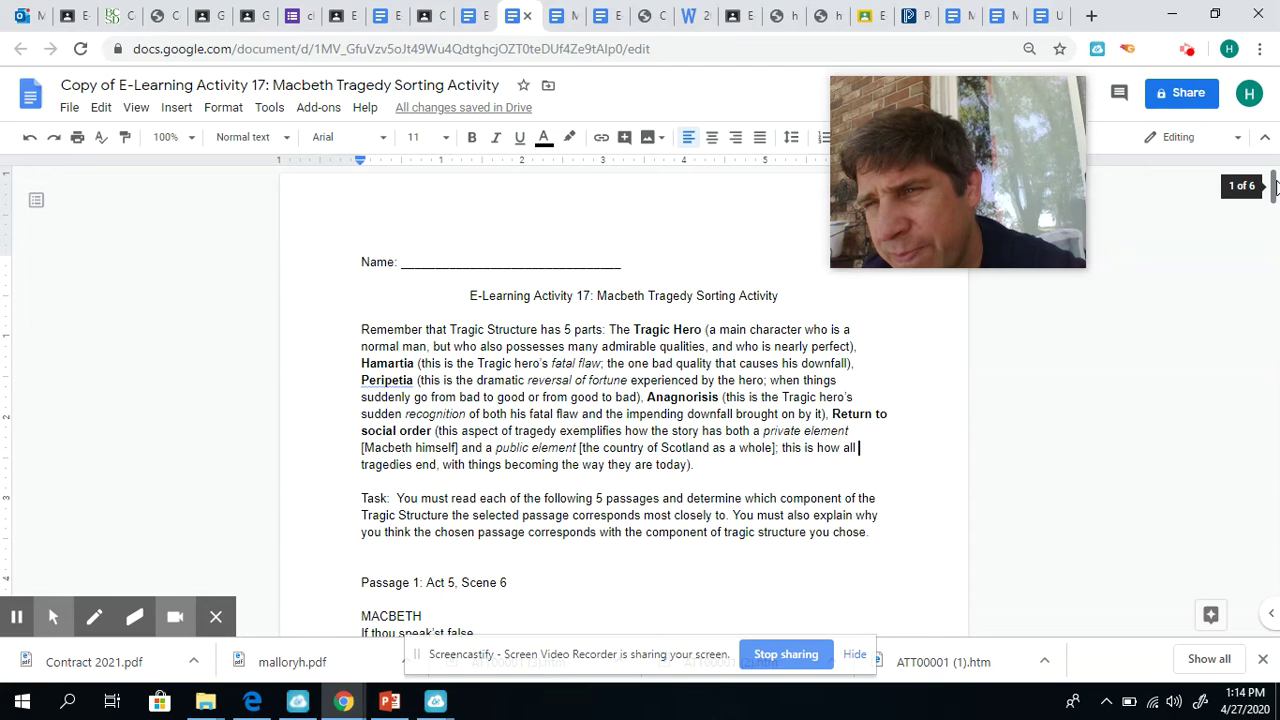
pyautogui.moveTo(1275, 185); pyautogui.dragTo(1275, 435)
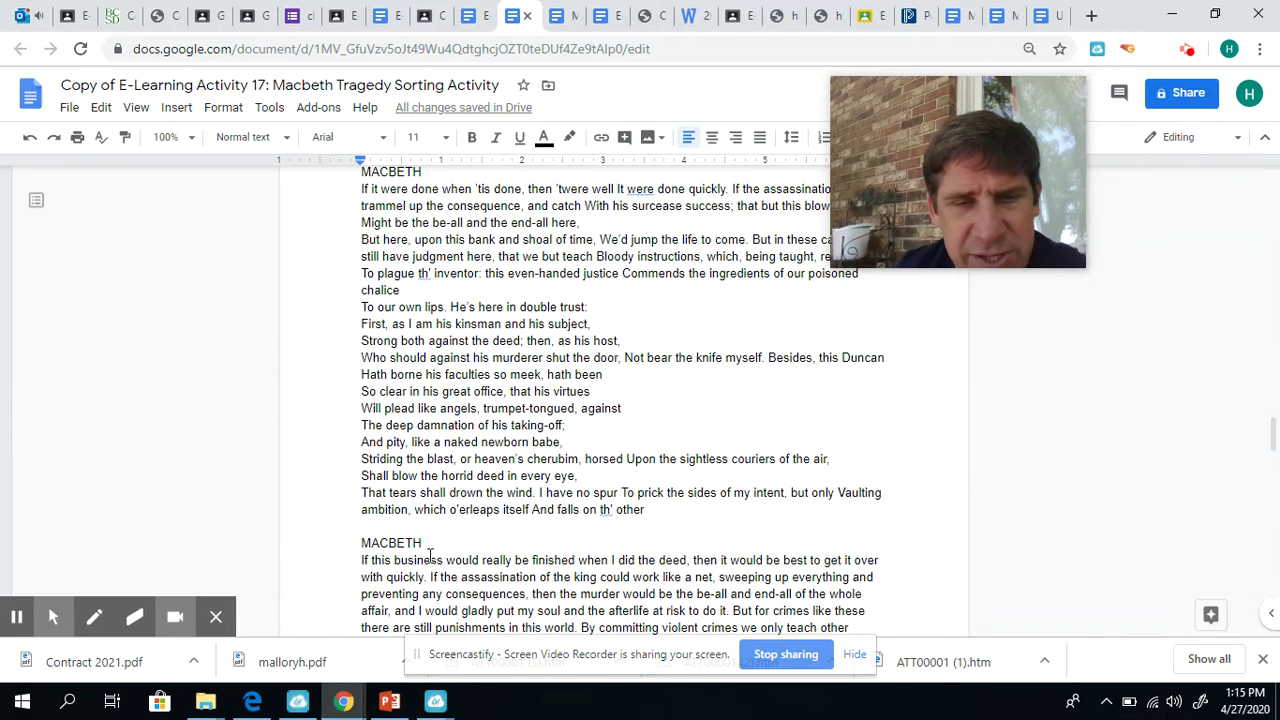
pyautogui.moveTo(408, 518); pyautogui.dragTo(352, 514)
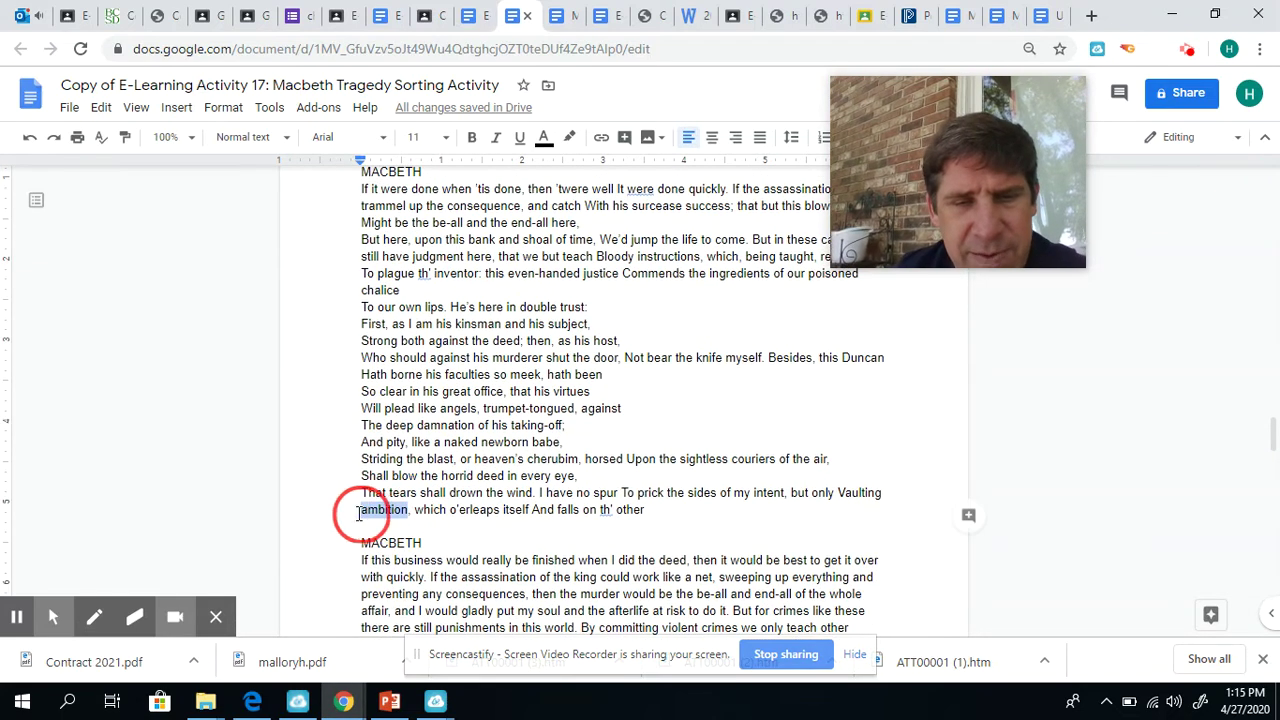
pyautogui.click(607, 431)
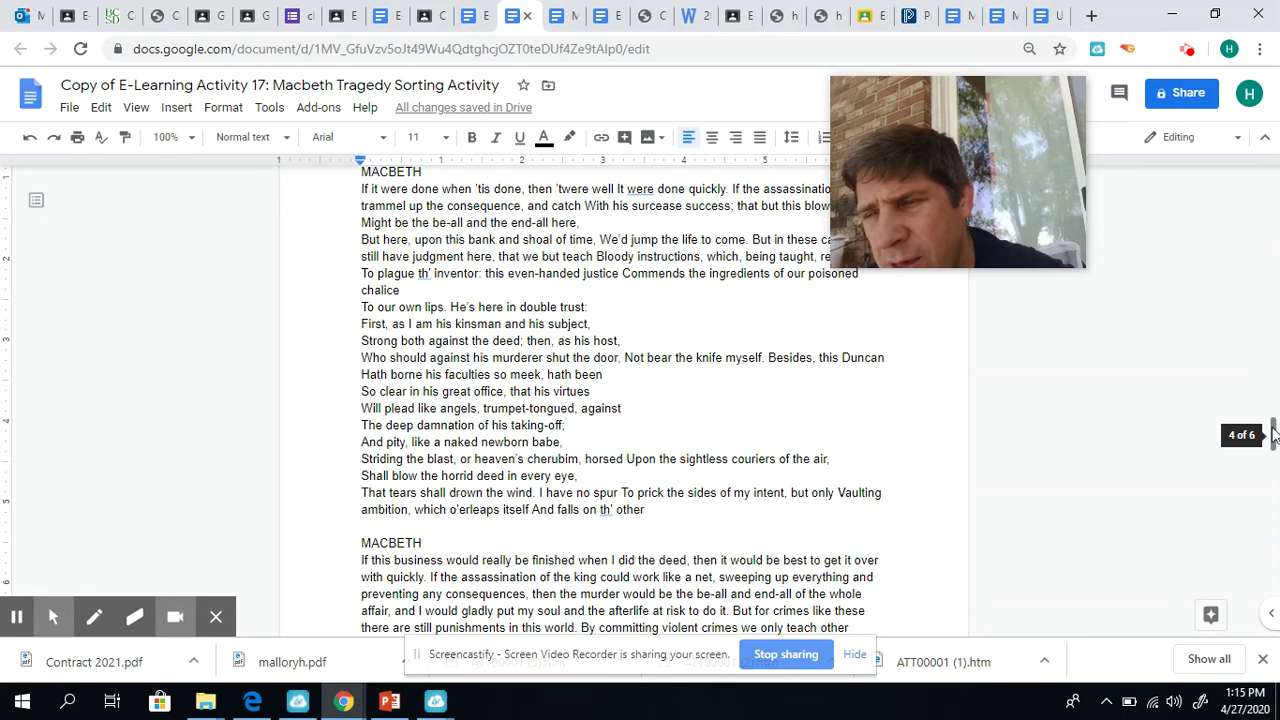
# Step: Read Passage 5: Act 1, Scene 3 with its modern-English version and comment, and review questions 9 and 10
pyautogui.moveTo(1274, 436); pyautogui.dragTo(1275, 523)
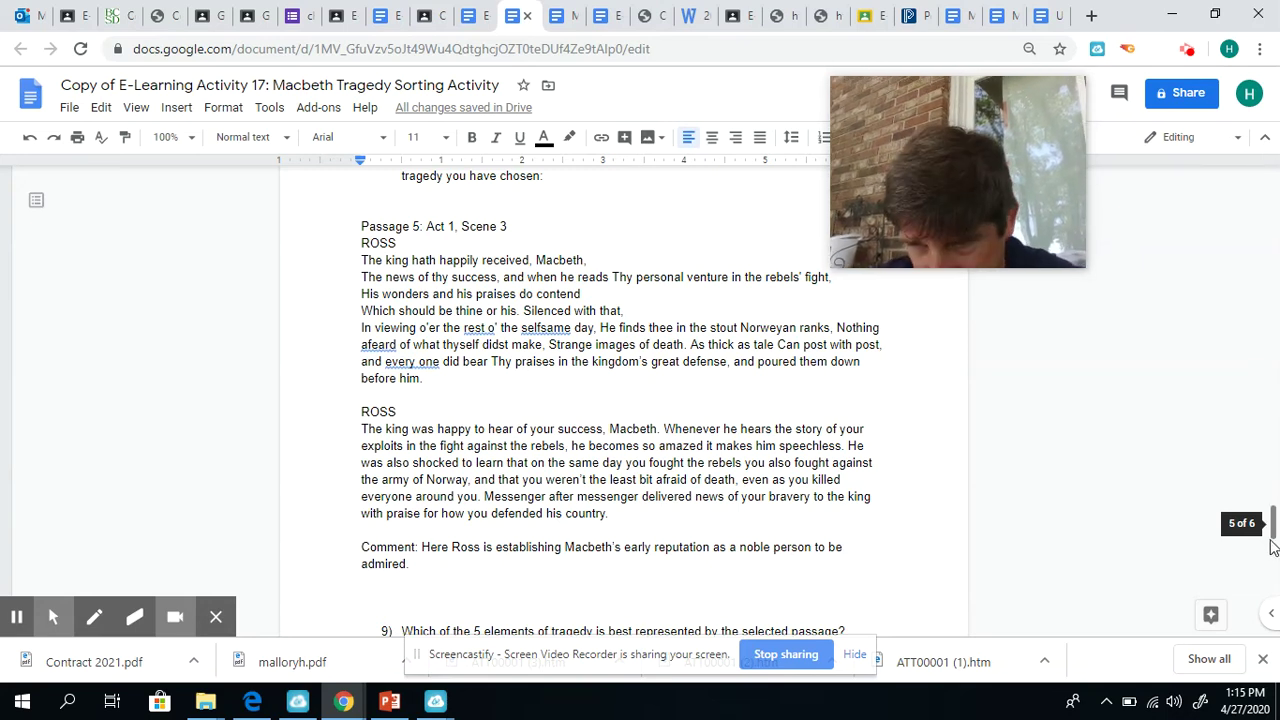
pyautogui.click(1276, 528)
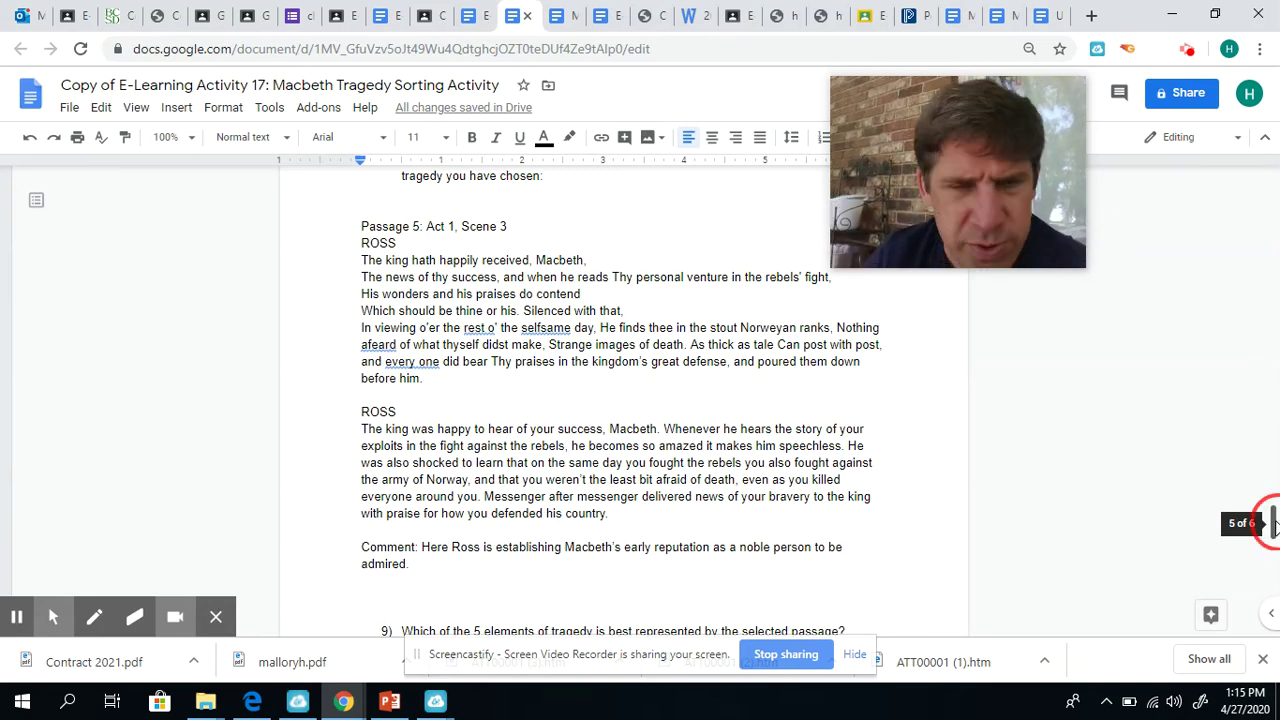
pyautogui.moveTo(1276, 528)
pyautogui.mouseDown()
pyautogui.moveTo(1276, 545)
pyautogui.moveTo(1276, 532)
pyautogui.mouseUp()
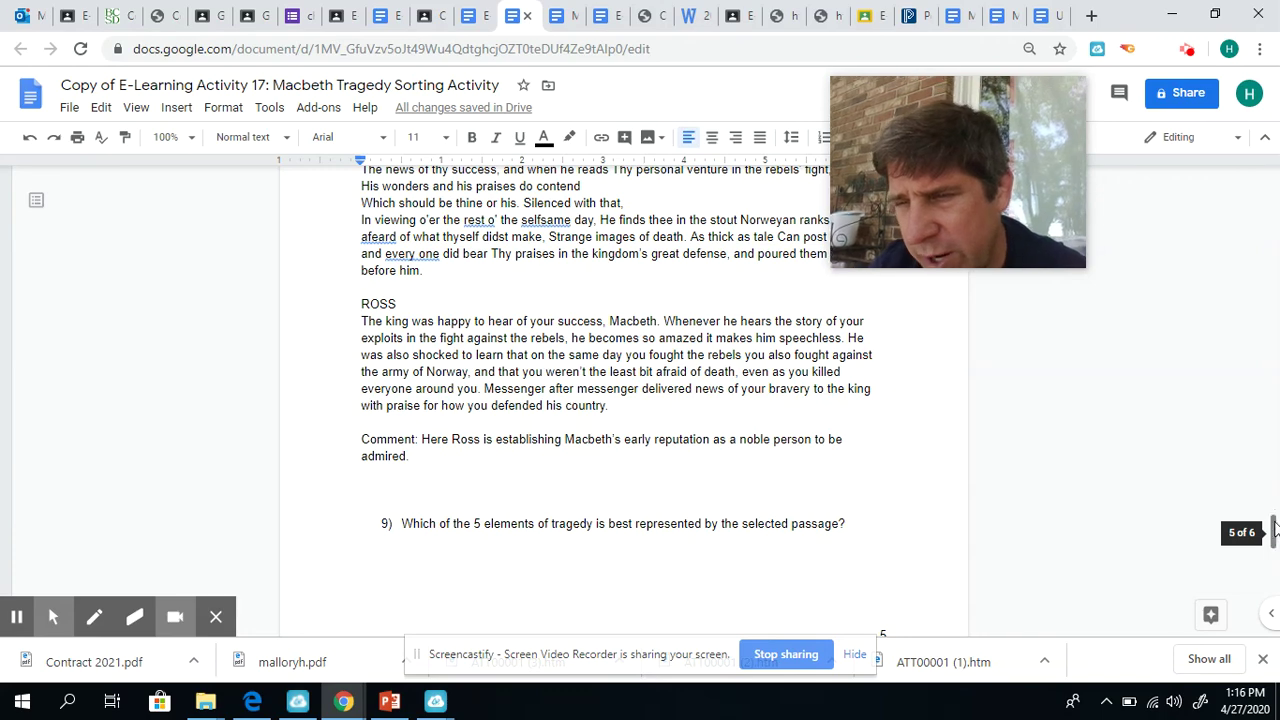
pyautogui.click(1274, 535)
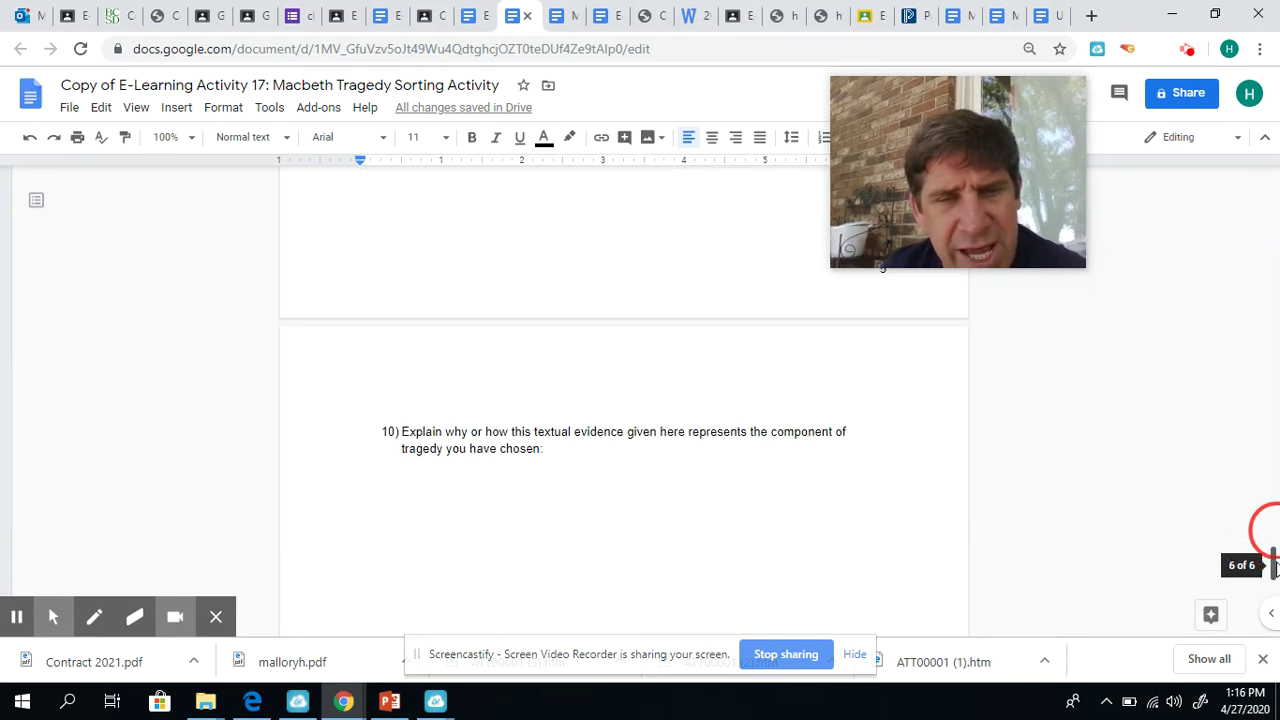